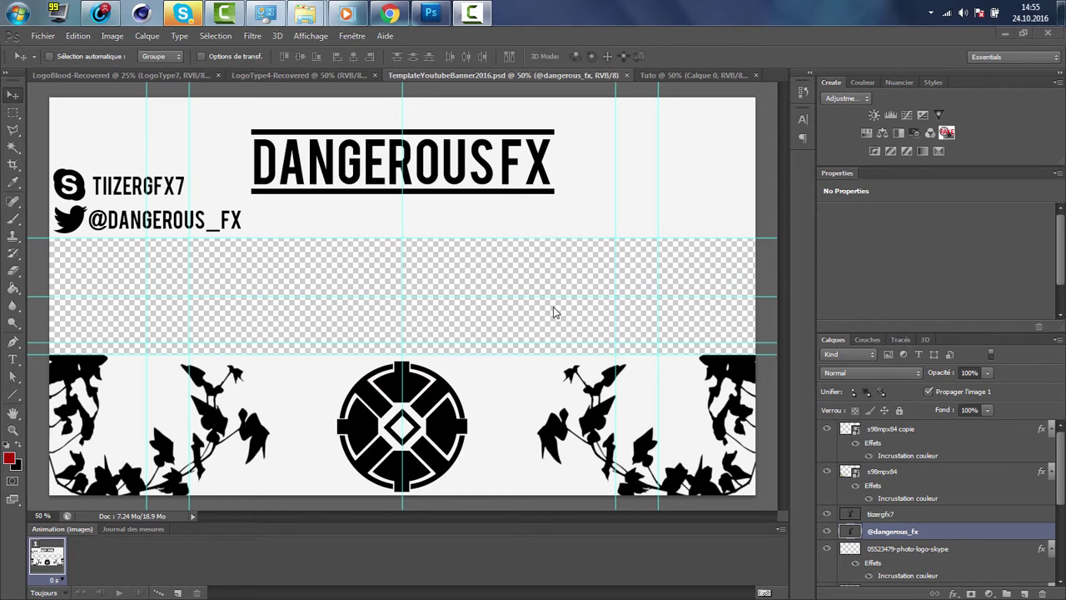
left_click(48, 37)
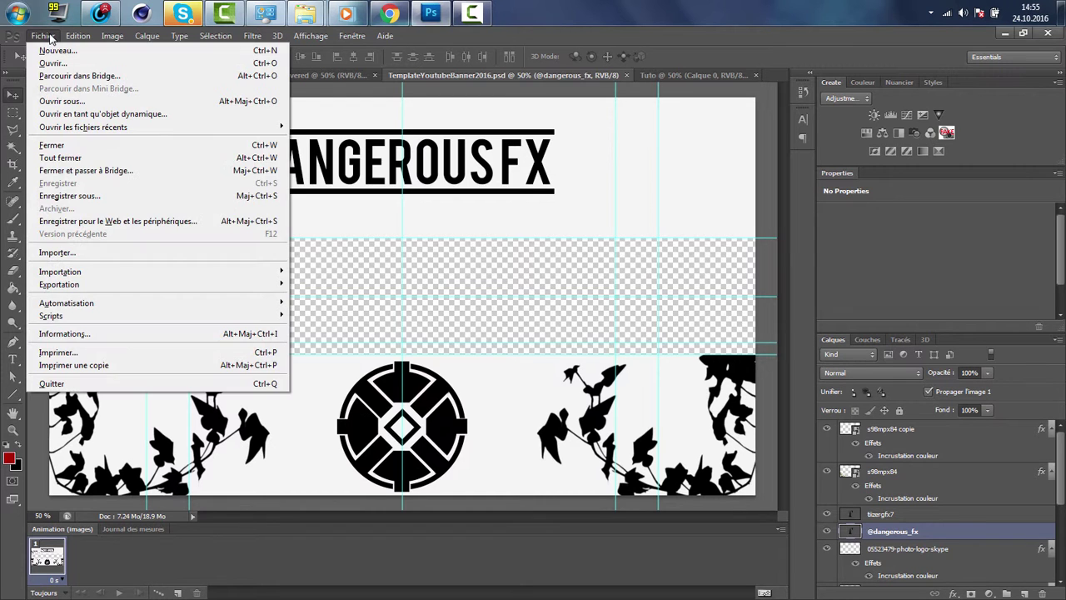
left_click(59, 51)
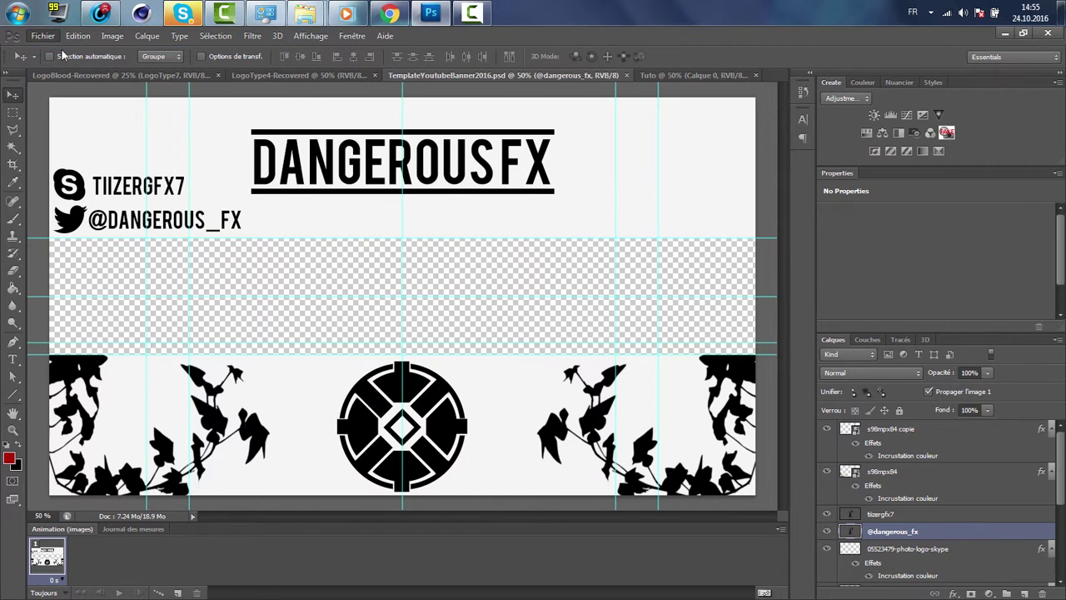
left_click(714, 164)
Start a new document and name it Tuto
key("ctrl+n")
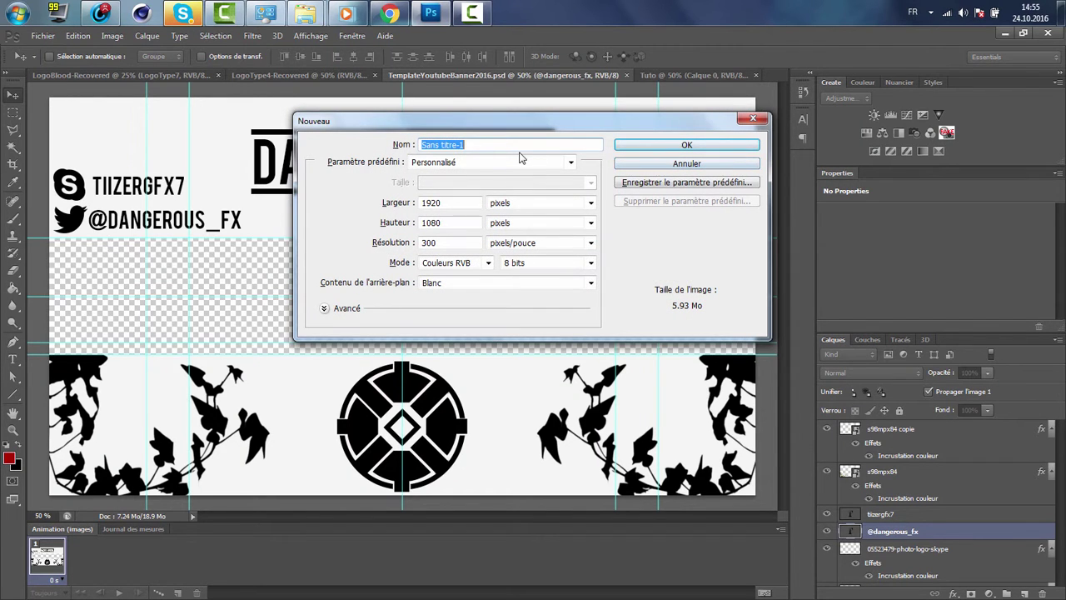
key("BackSpace")
type("TU")
type("uto")
key("BackSpace")
key("BackSpace")
key("BackSpace")
type("sfd")
key("BackSpace")
key("BackSpace")
type("uto")
key("Tab")
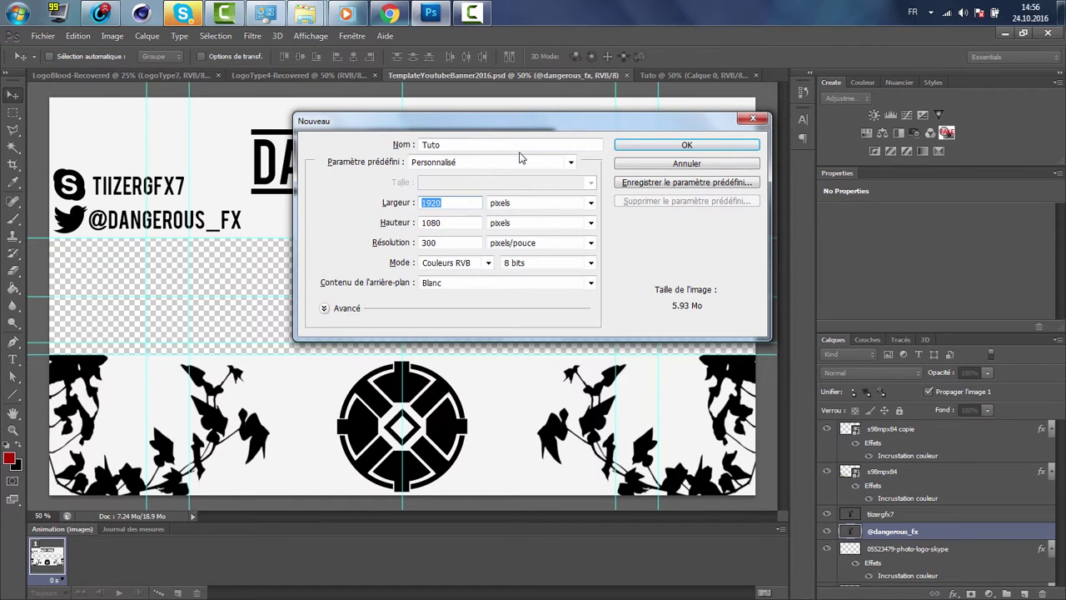
Set the new document's resolution to 300 pixels per inch
key("Tab")
key("Tab")
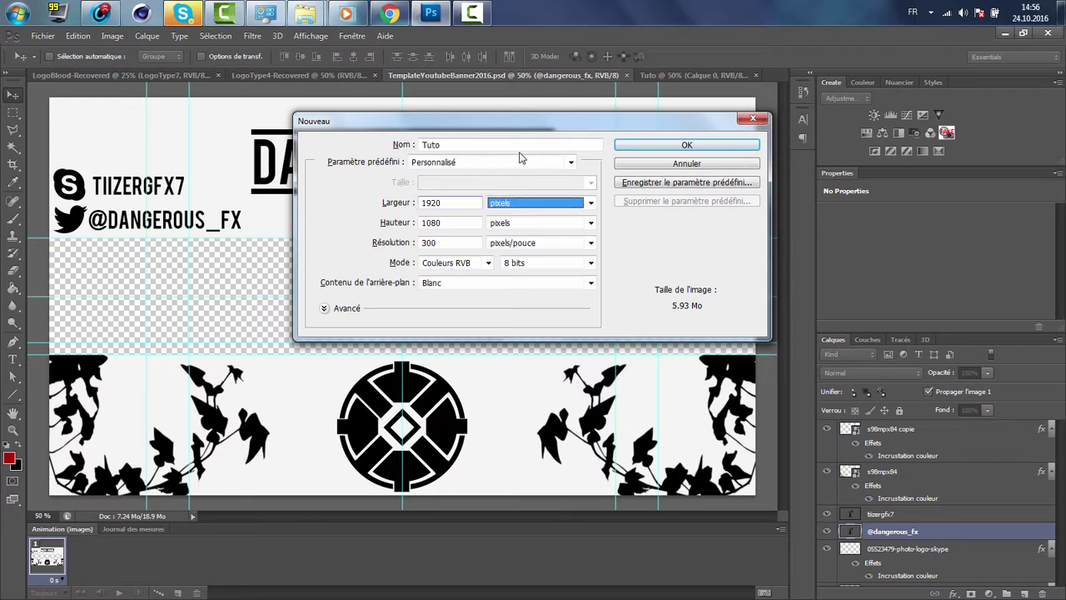
key("Tab")
key("Tab")
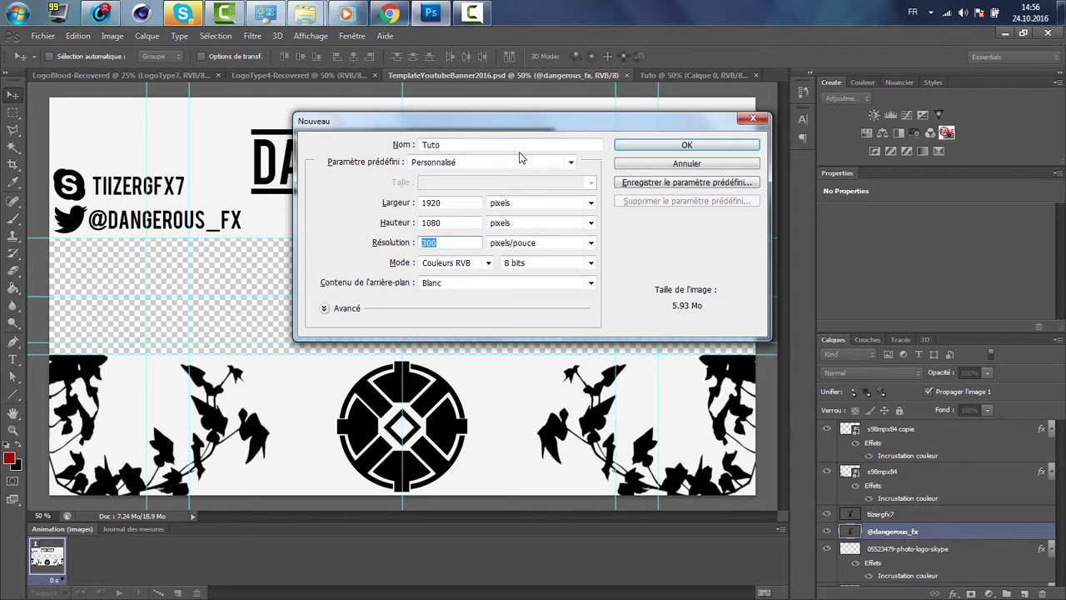
key("Tab")
key("Tab")
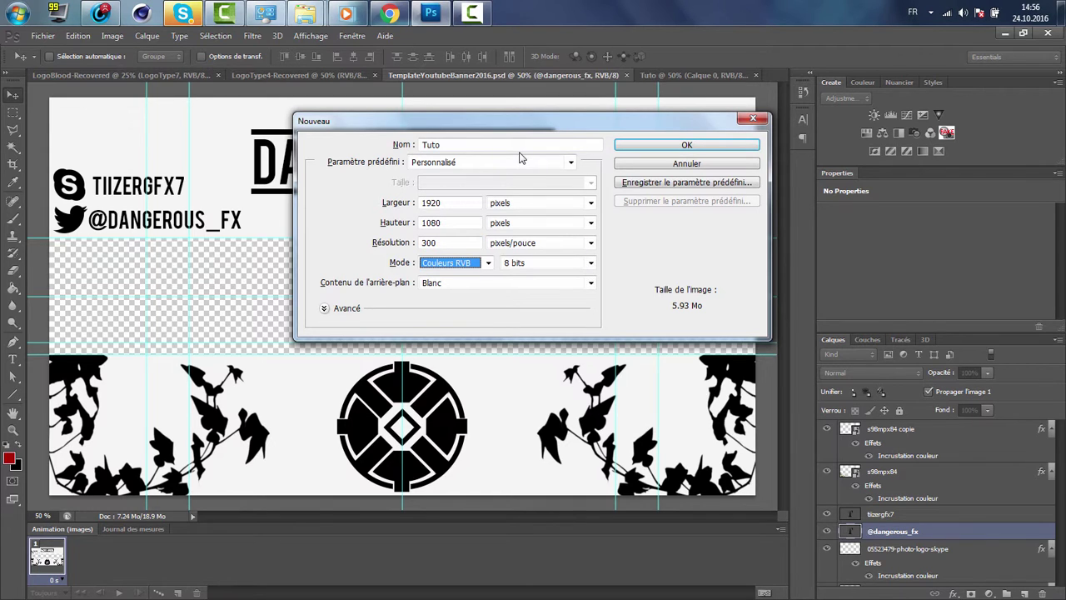
key("Up")
left_click(455, 241)
key("BackSpace")
key("BackSpace")
key("BackSpace")
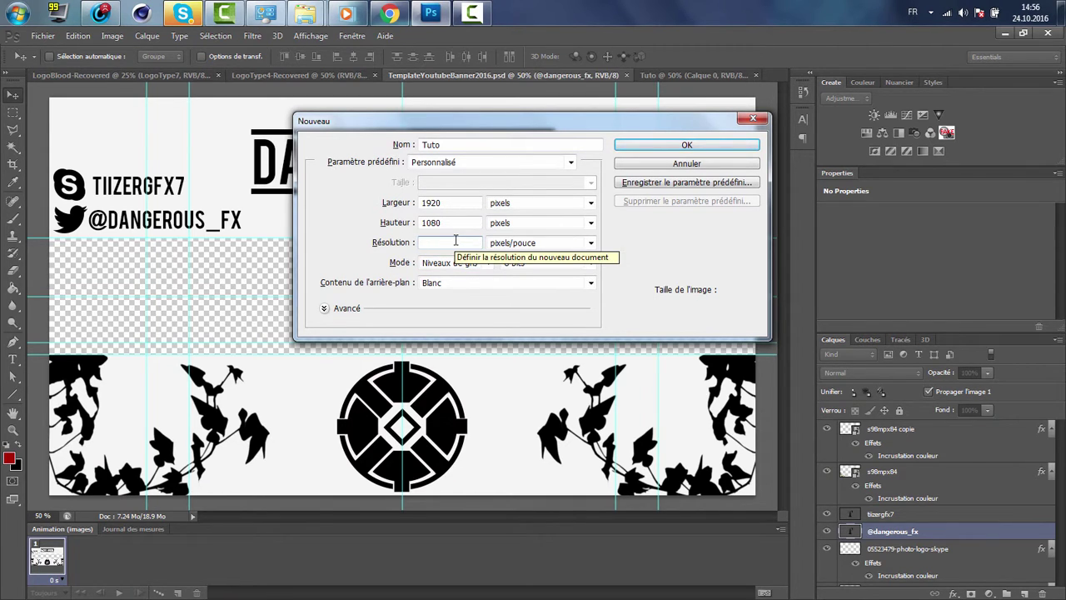
type("300")
Set the color mode to Couleurs RVB and create the document
key("Tab")
key("Tab")
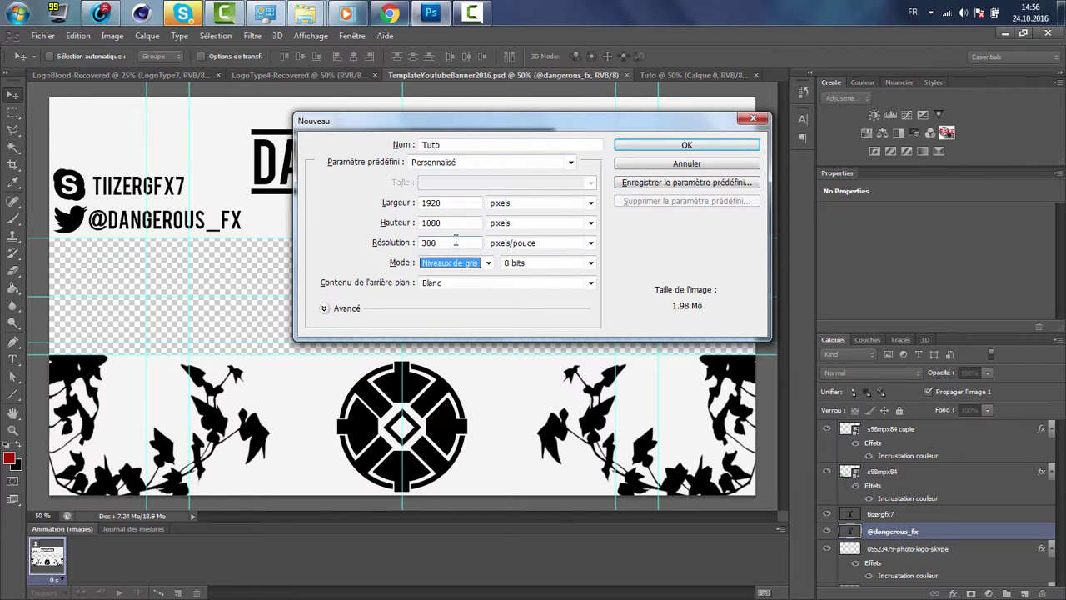
key("Up")
key("Down")
key("Down")
key("Return")
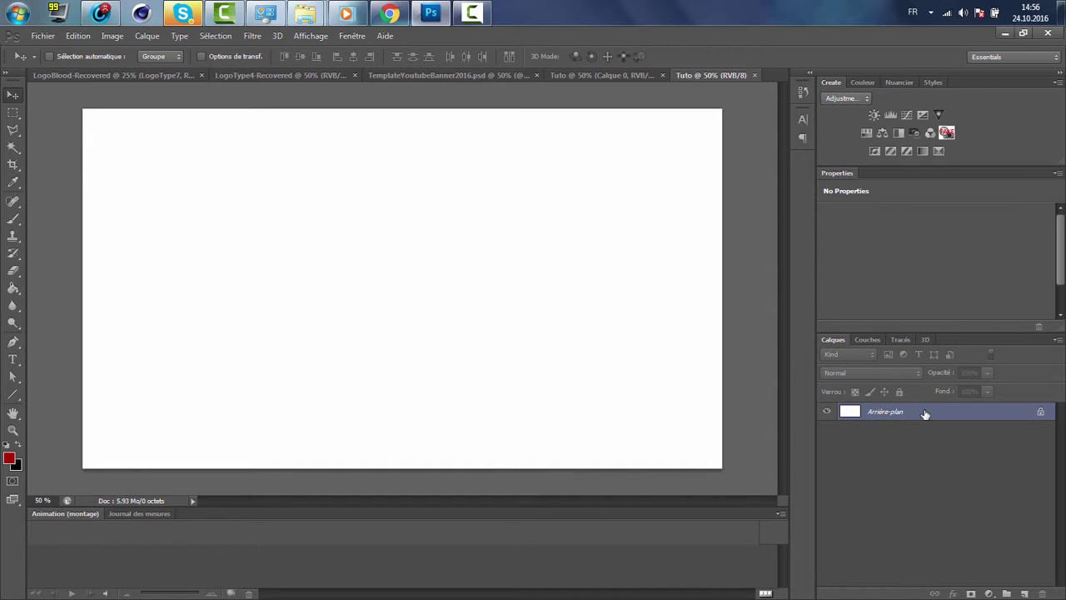
Unlock the Arrière-plan layer by converting it into the regular layer Calque 0
double_click(1040, 411)
left_click(669, 187)
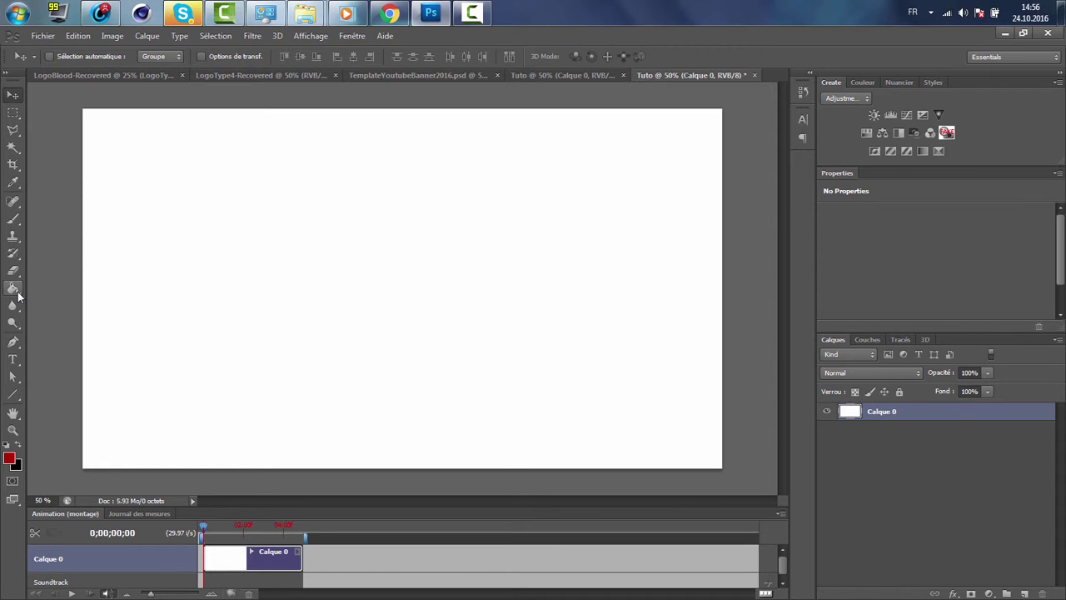
left_click(10, 458)
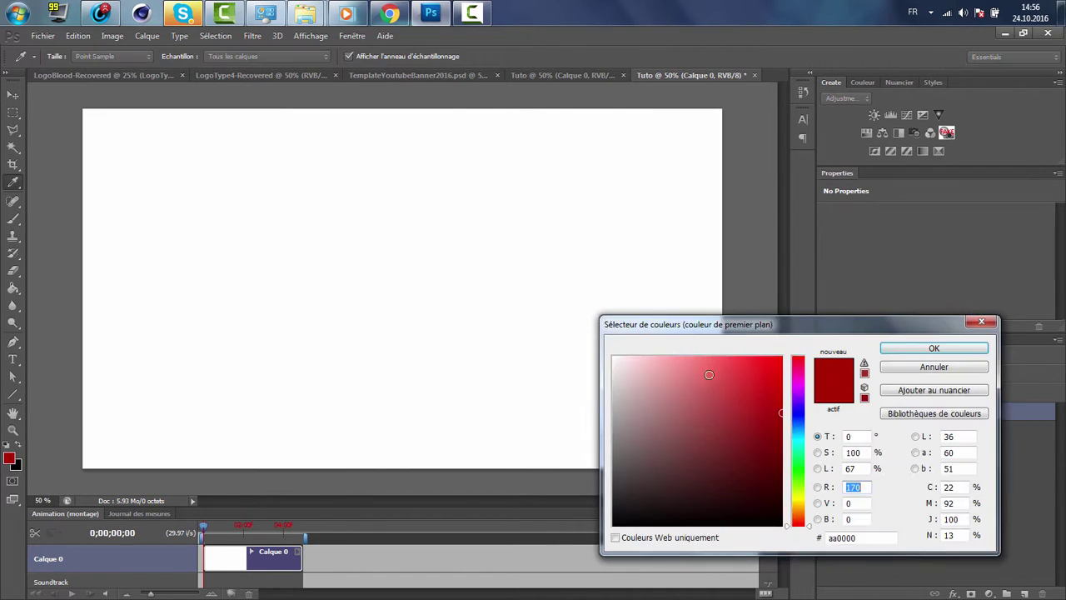
left_click(981, 322)
left_click(17, 466)
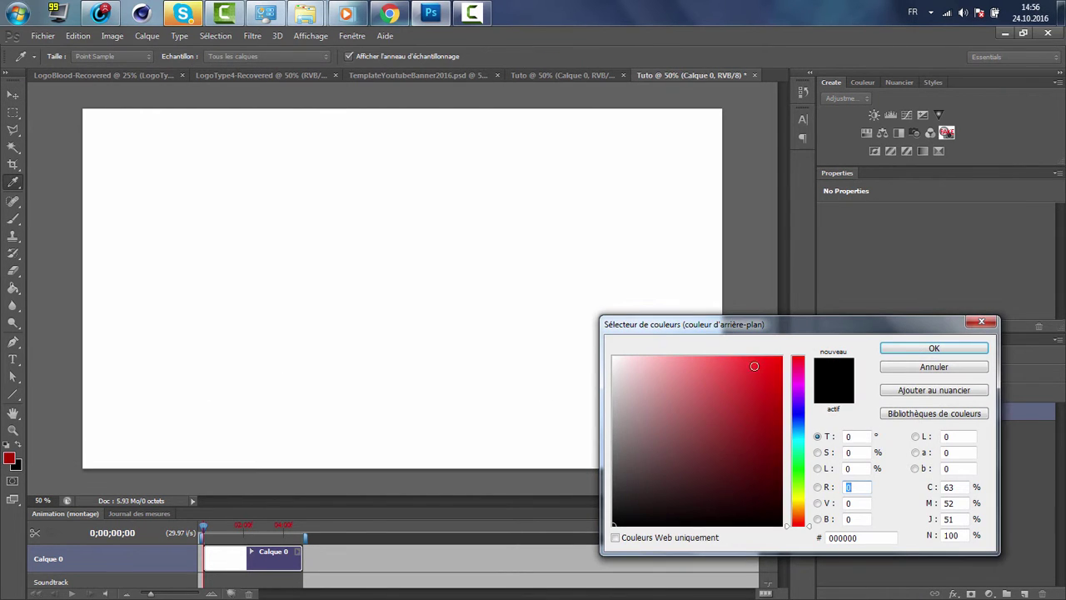
left_click(981, 321)
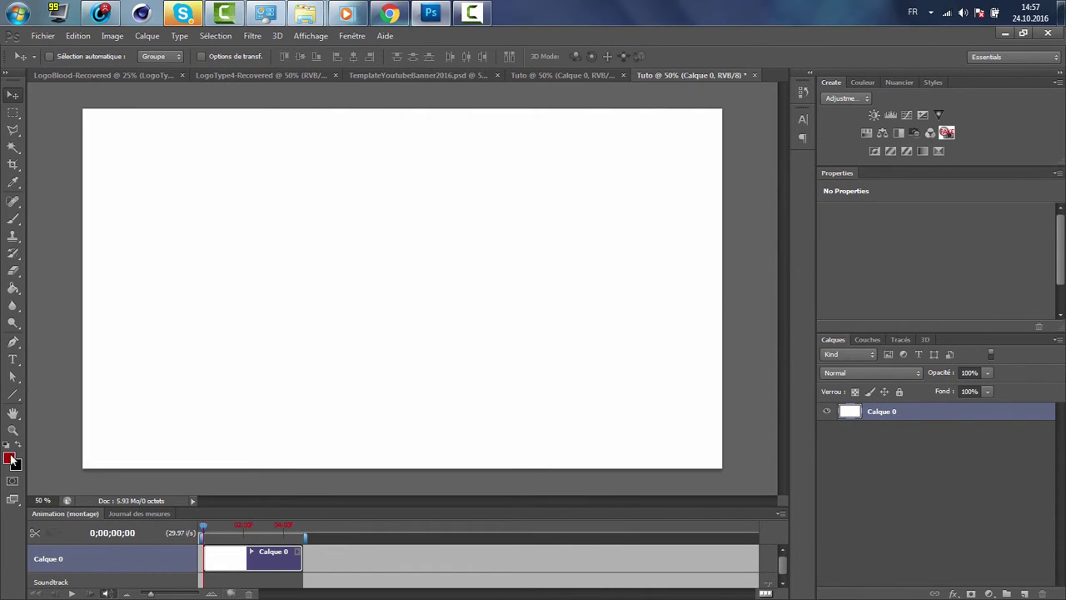
Try filling Calque 0 with the dark red foreground color using the Paint Bucket, and undo the fill
left_click(13, 288)
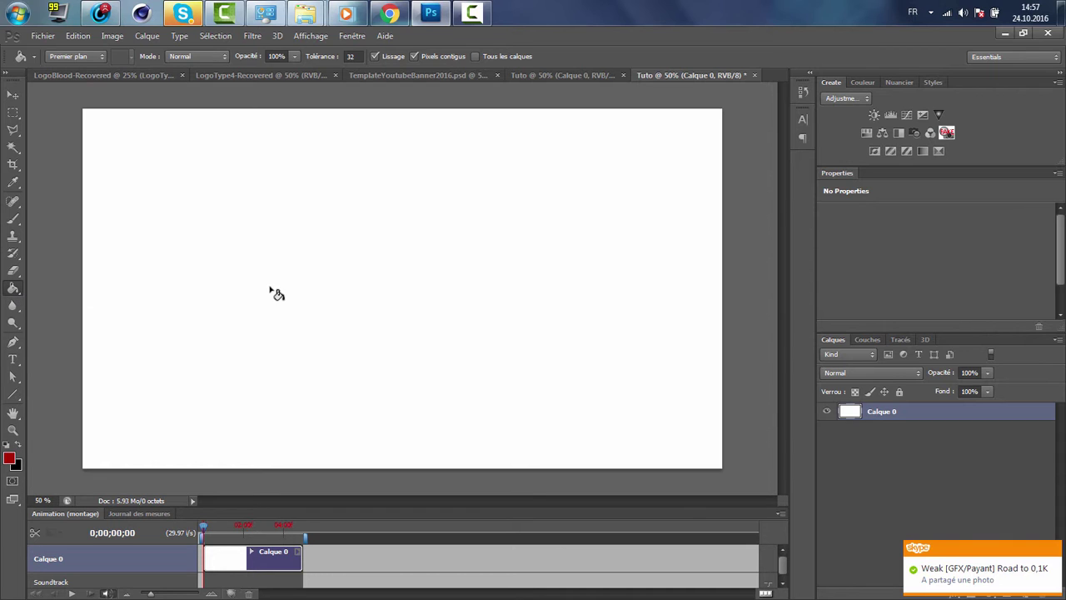
left_click(13, 218)
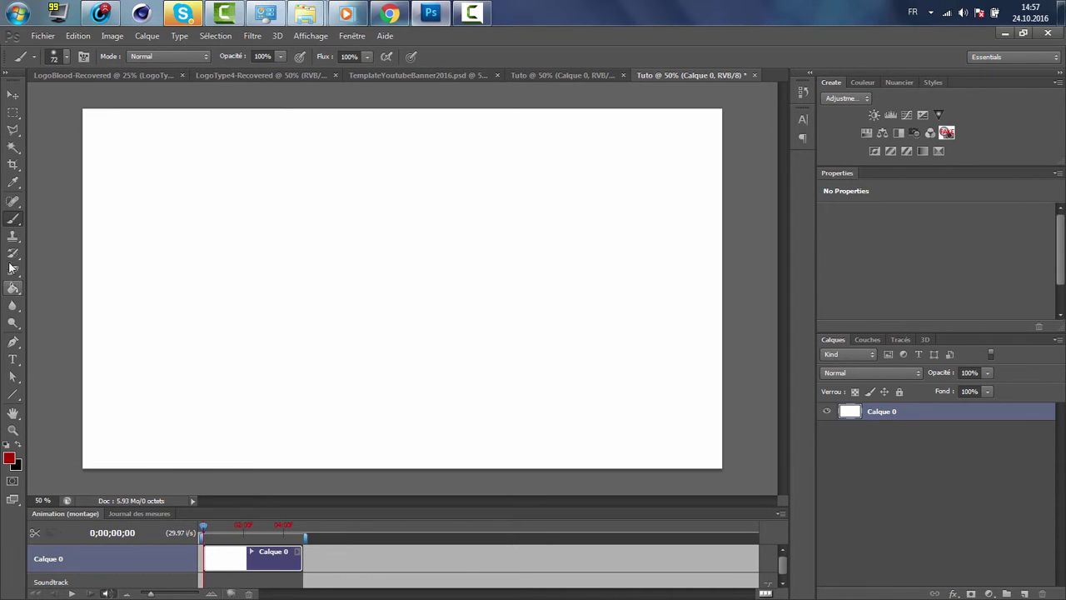
left_click(12, 289)
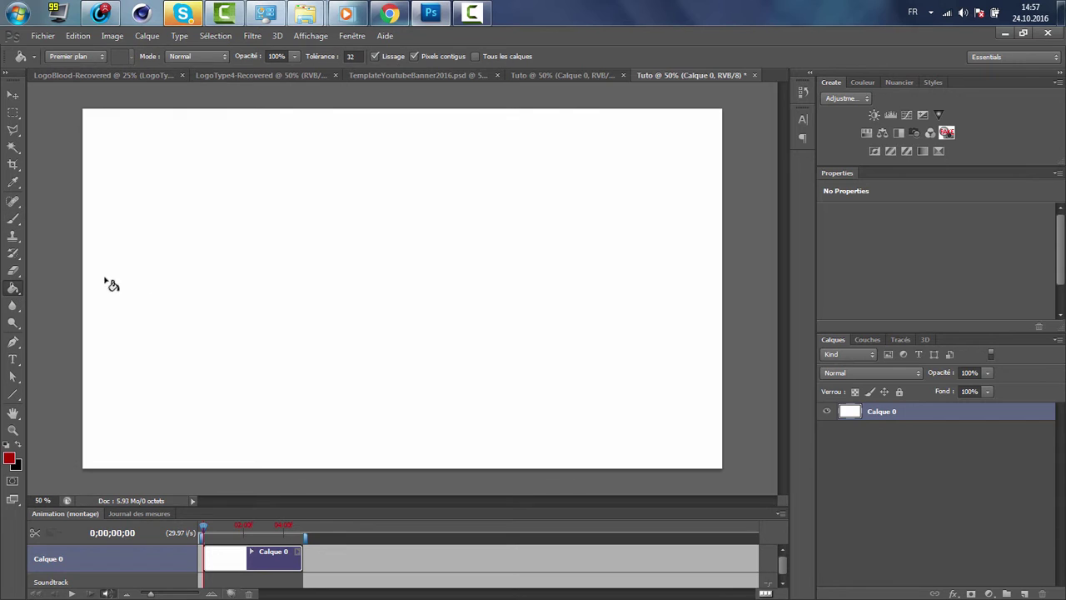
left_click(304, 275)
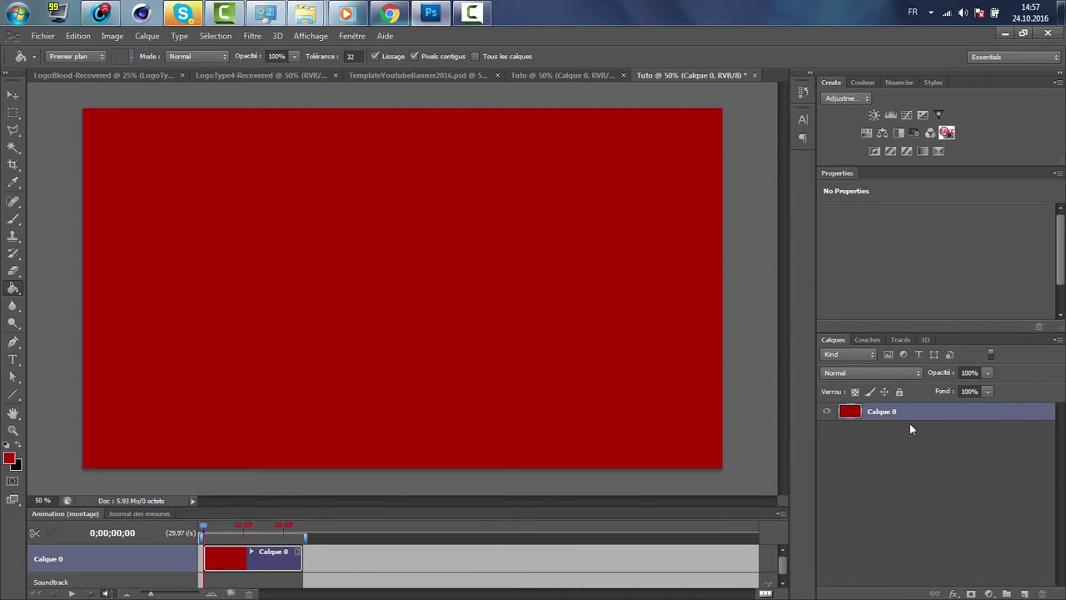
key("ctrl+z")
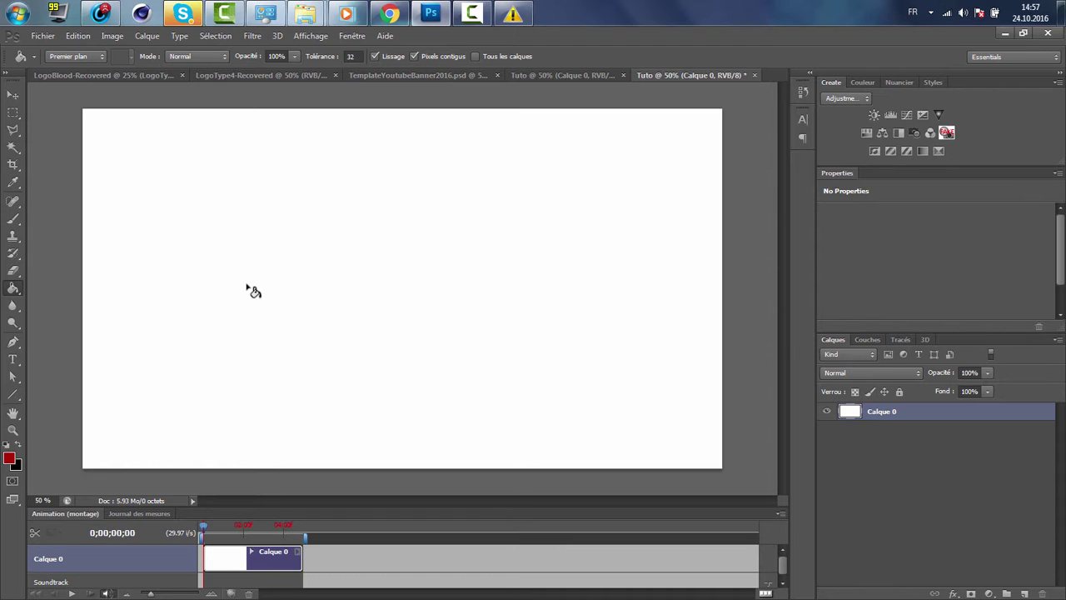
Set the foreground color to bright blue 0090ff and fill Calque 0 with it using the Paint Bucket
right_click(12, 289)
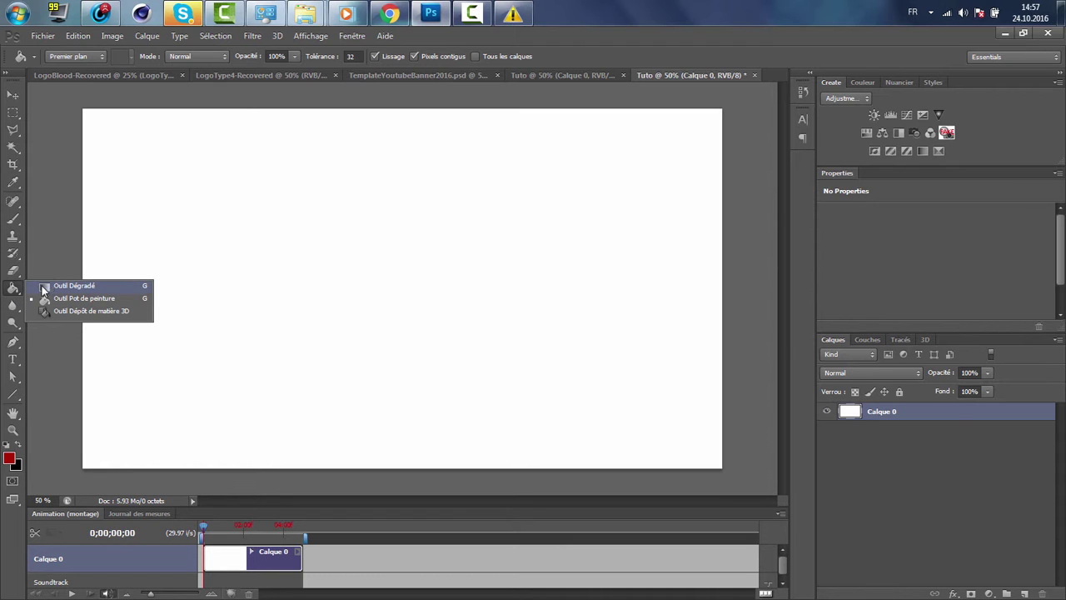
left_click(47, 298)
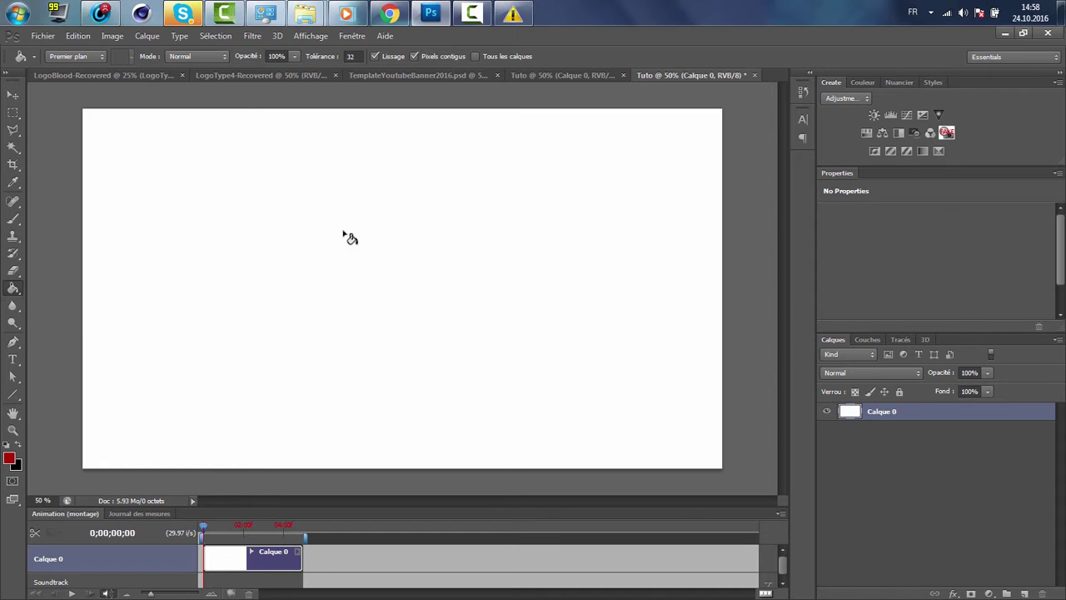
left_click(10, 459)
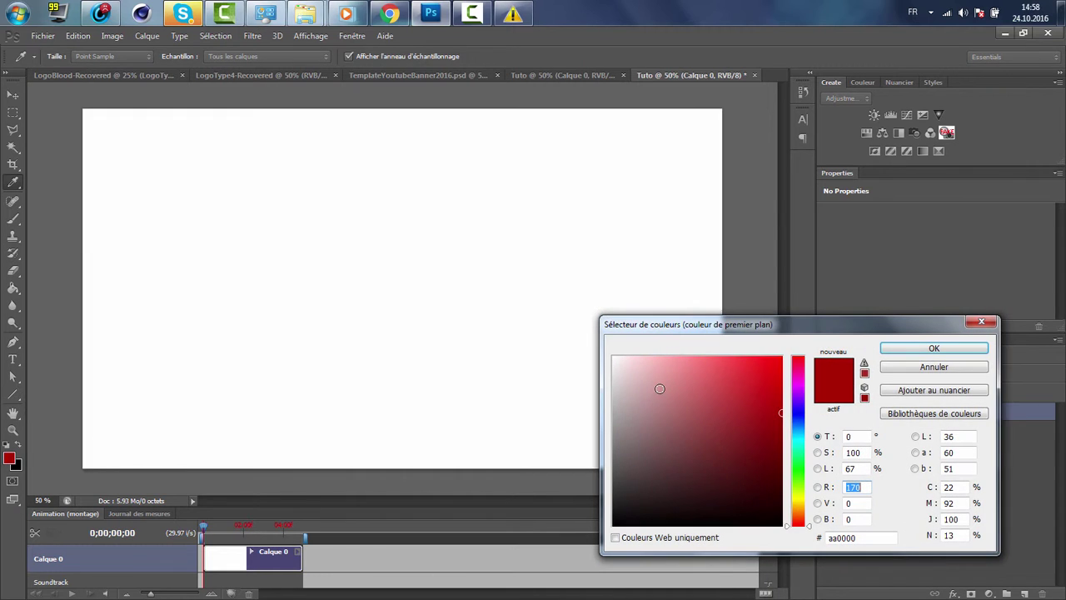
left_click_drag(661, 393, 207, 219)
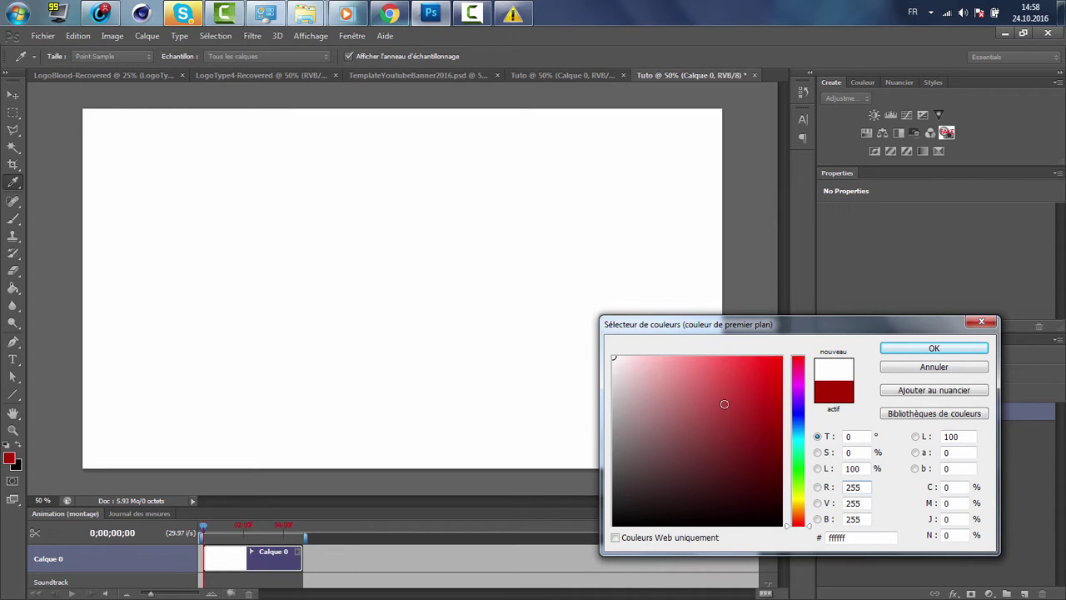
left_click_drag(724, 404, 950, 568)
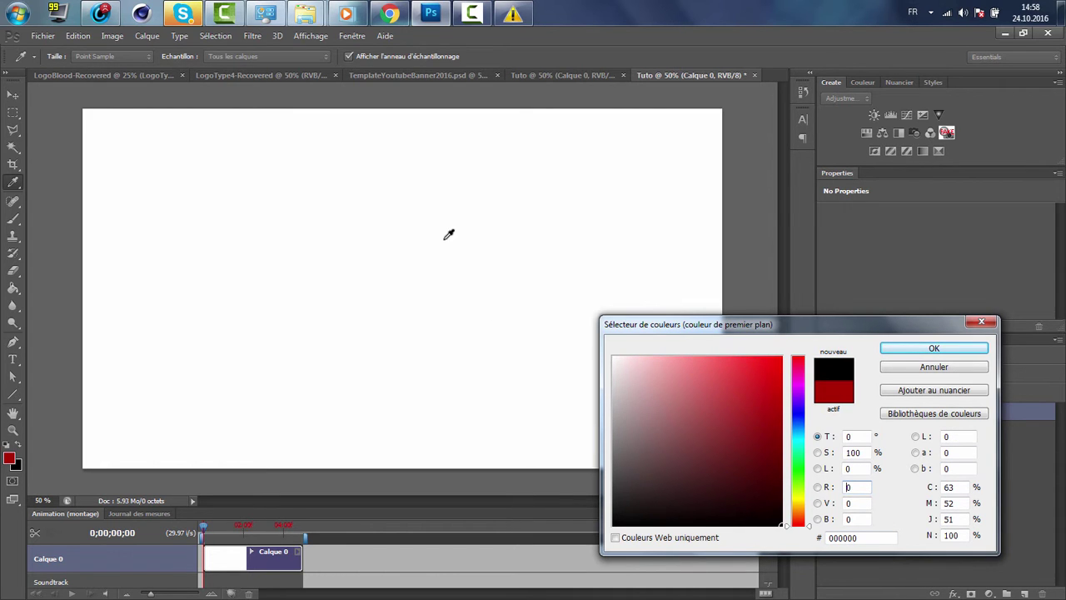
left_click(762, 431)
left_click_drag(763, 428, 838, 298)
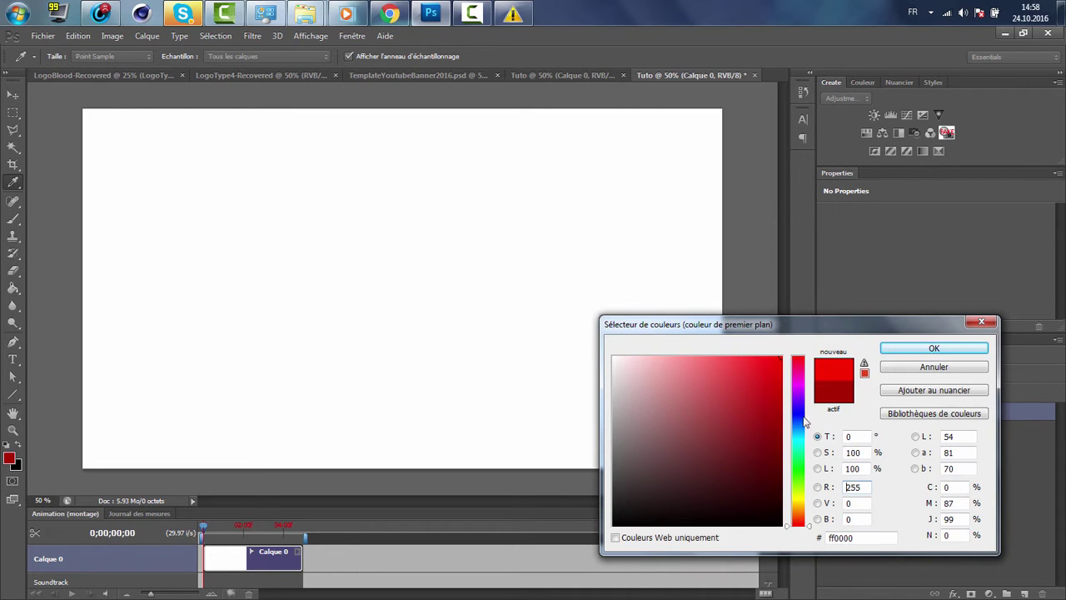
left_click_drag(804, 418, 812, 429)
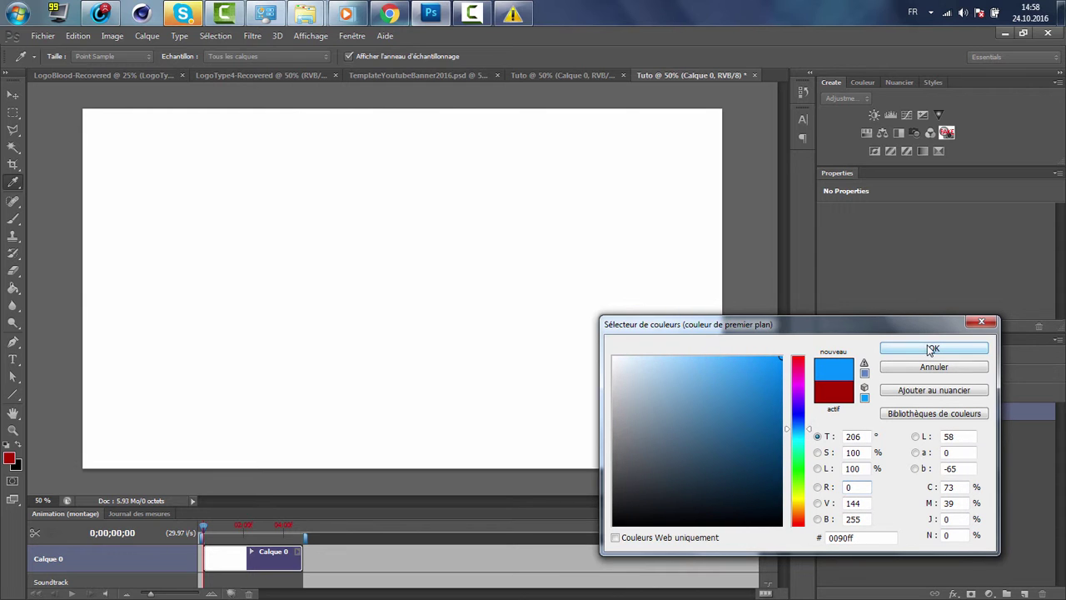
left_click(892, 348)
key("g")
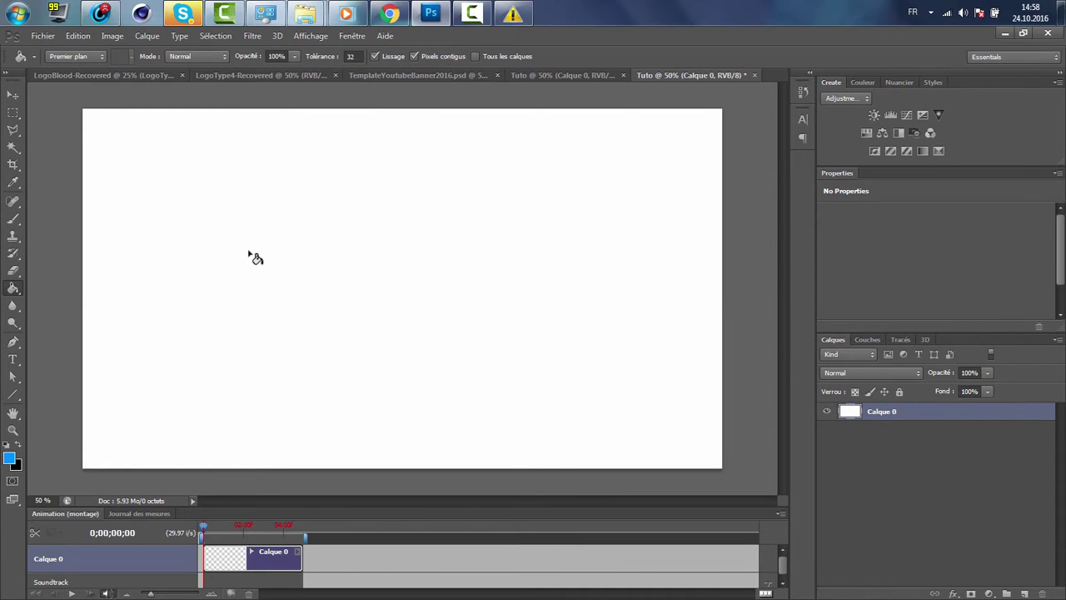
left_click(252, 256)
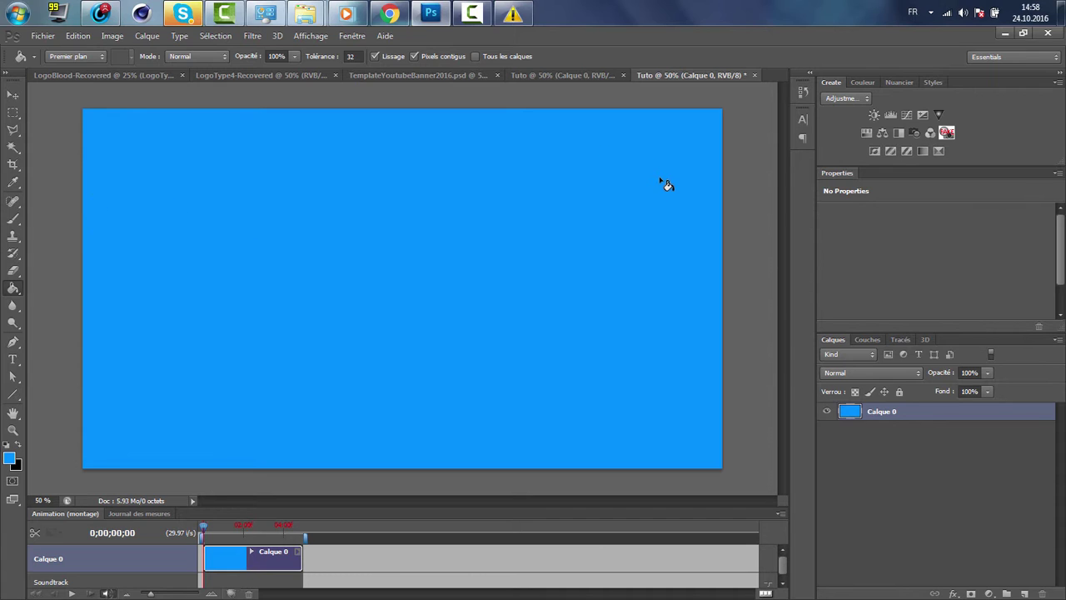
Add horizontal text reading "Tut" near the middle of the blue canvas
left_click(14, 359)
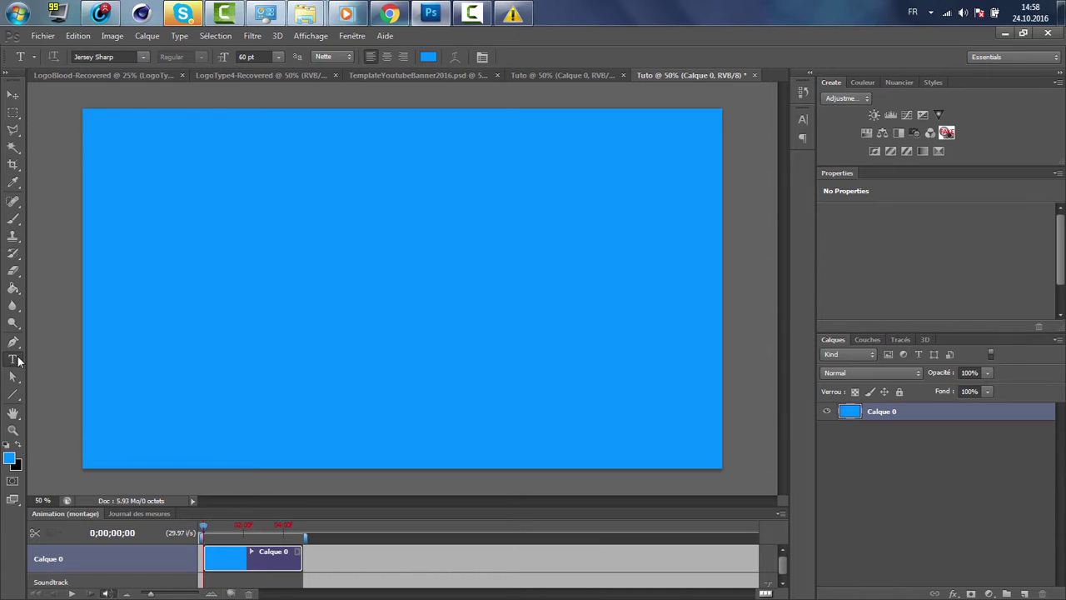
left_click(13, 305)
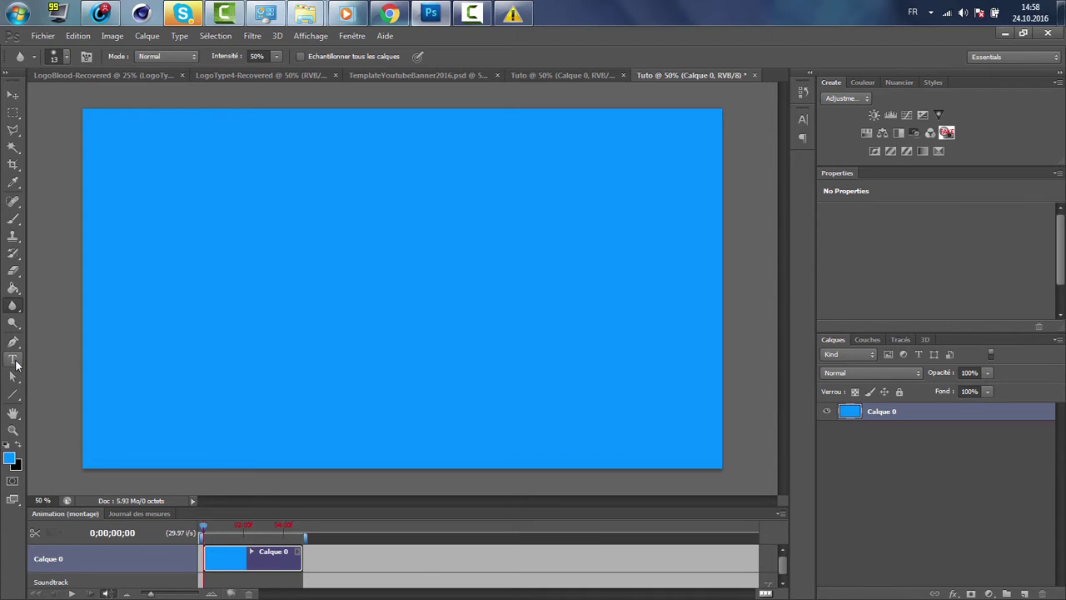
left_click(16, 364)
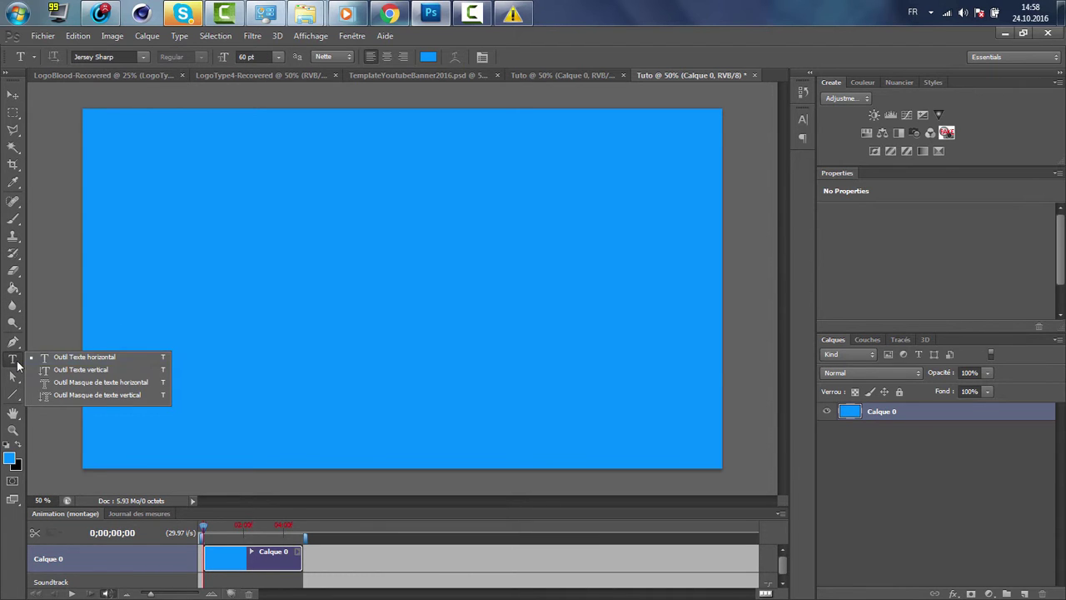
left_click(16, 368)
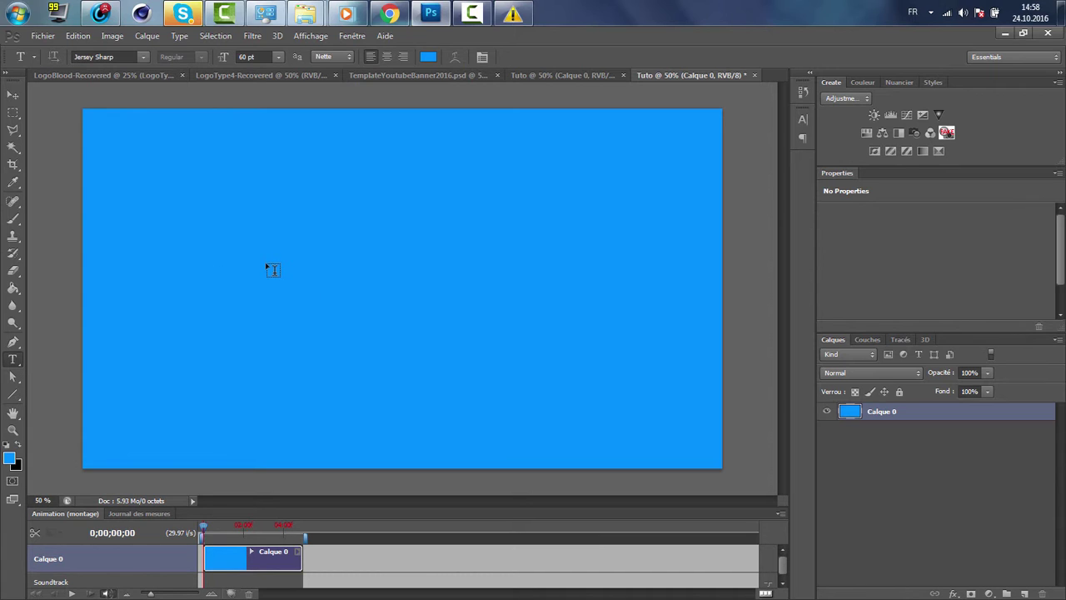
left_click(249, 310)
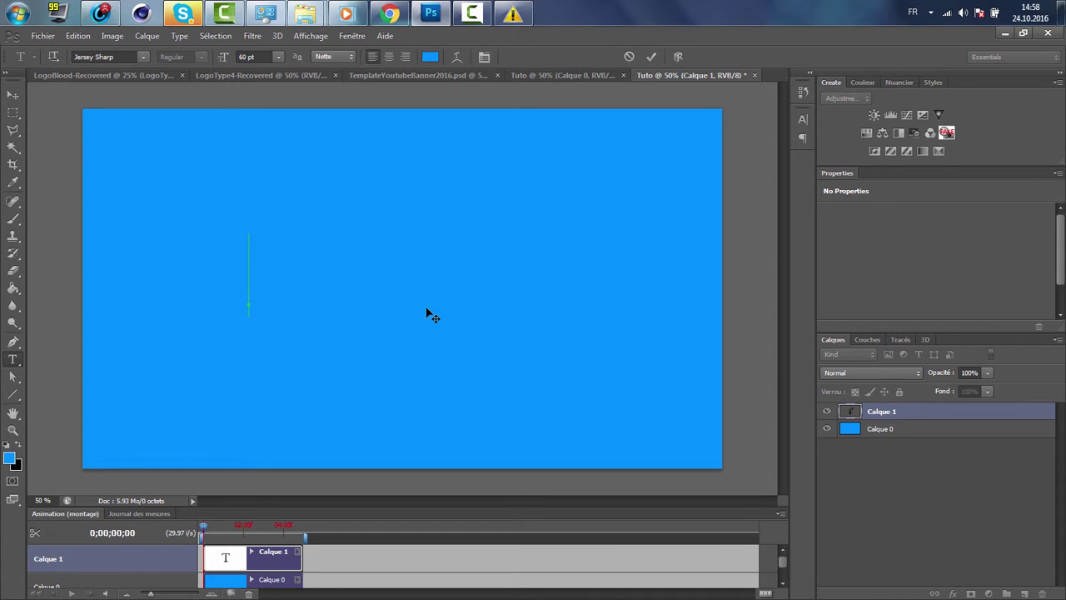
type("Tut")
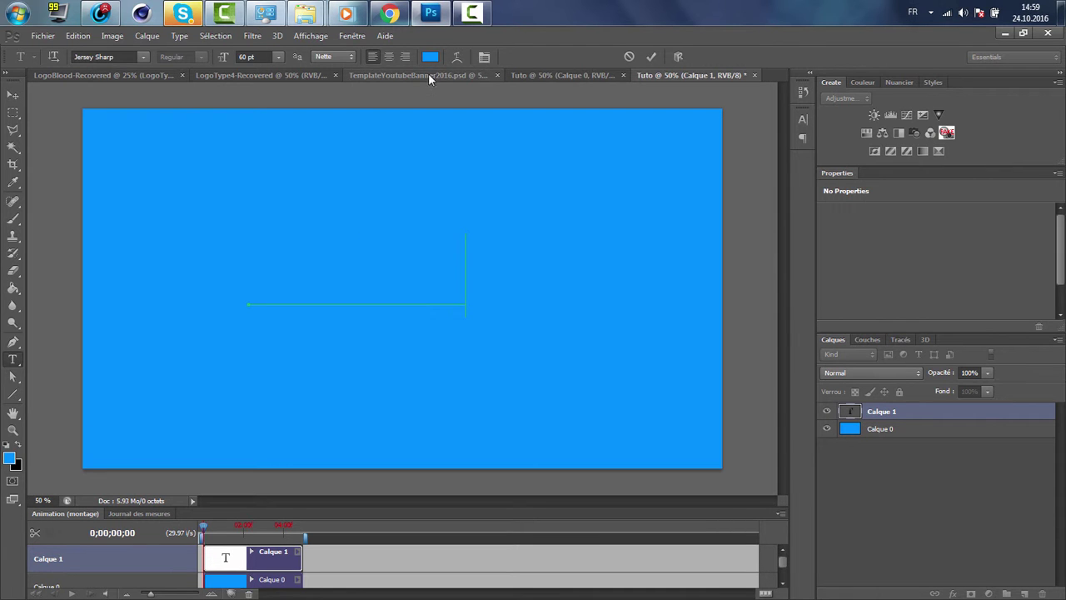
Recolor the TUTO text white (ffffff) and move it to the center of the blue canvas
key("ctrl+a")
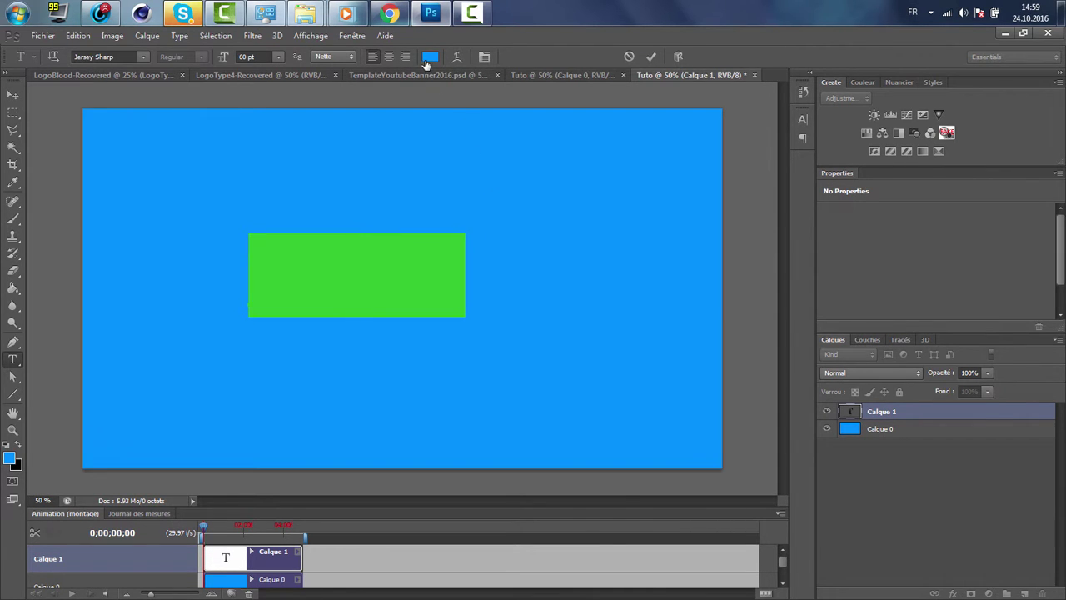
left_click(429, 57)
left_click(630, 398)
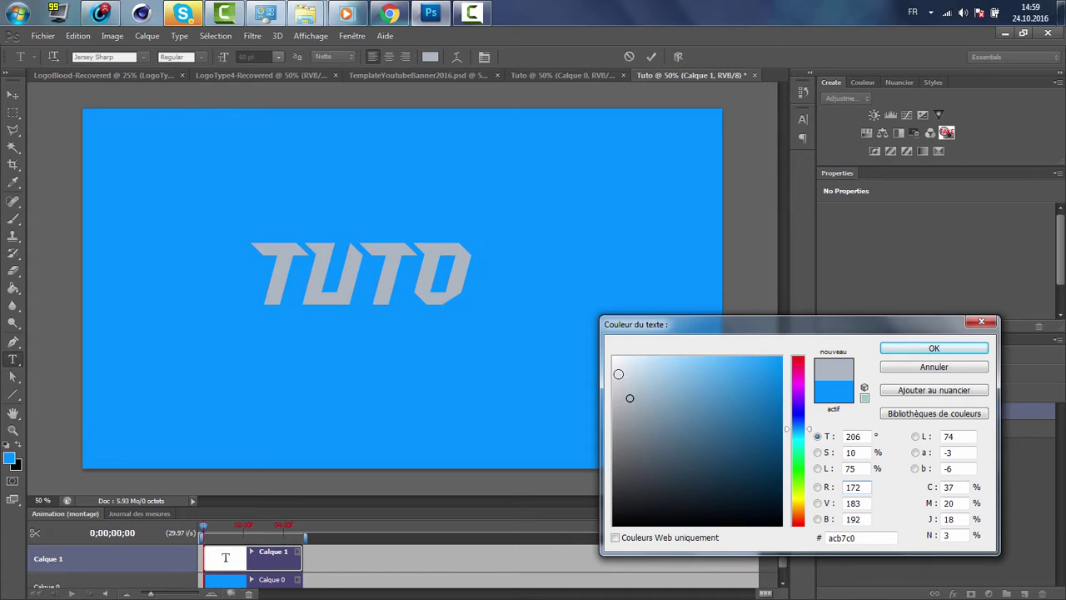
left_click_drag(618, 374, 613, 357)
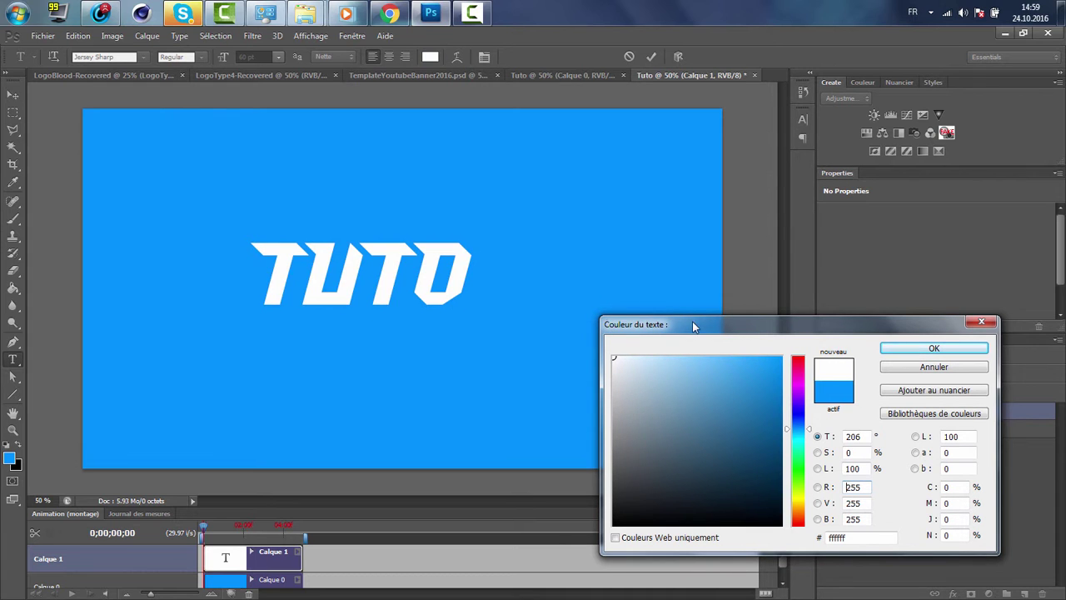
left_click(933, 348)
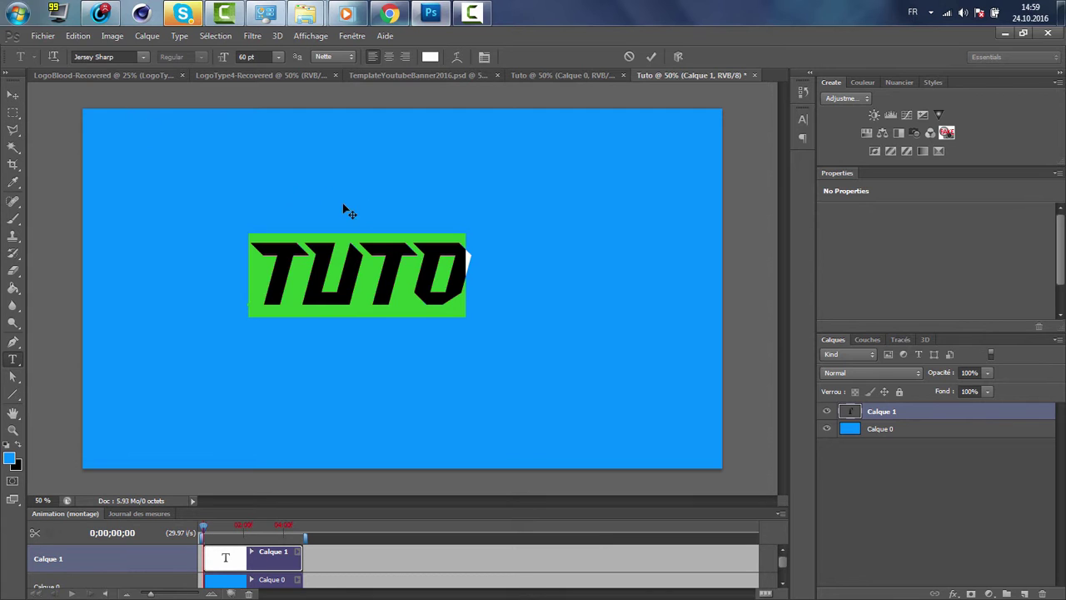
left_click(12, 112)
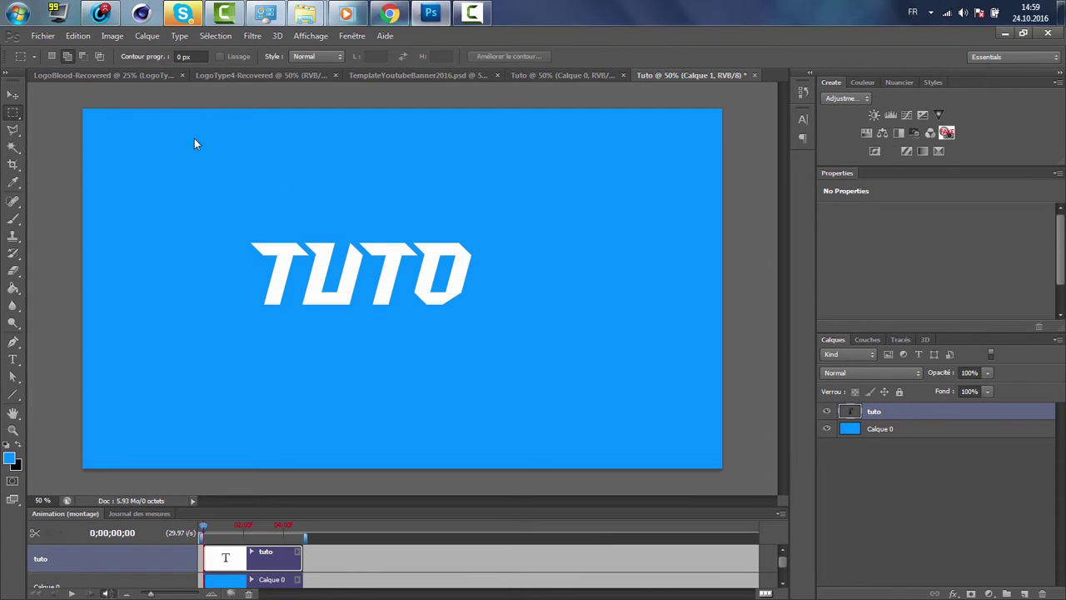
left_click(12, 96)
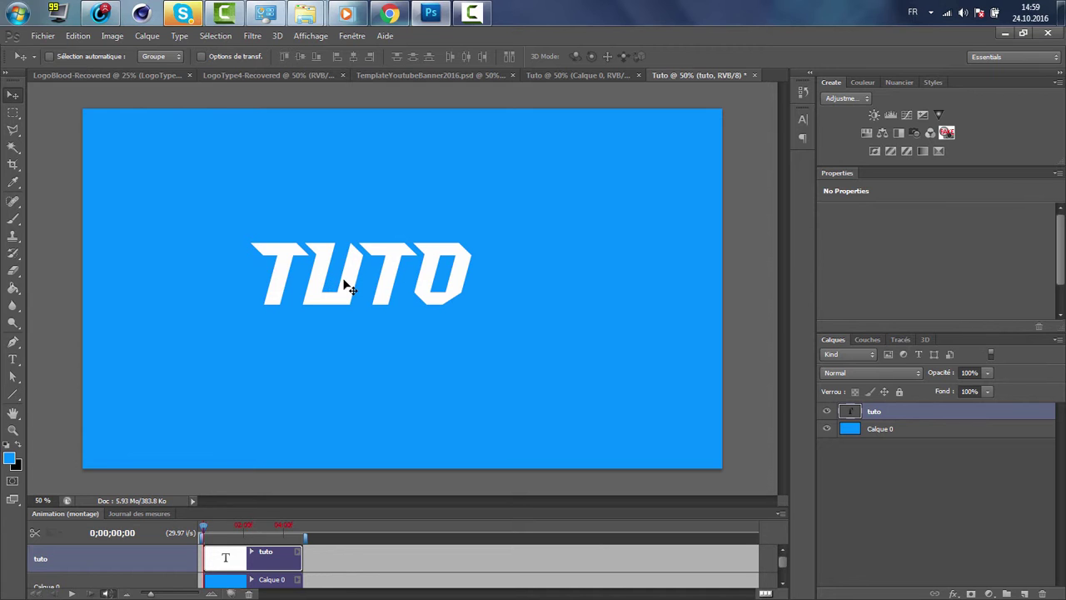
left_click_drag(348, 286, 389, 288)
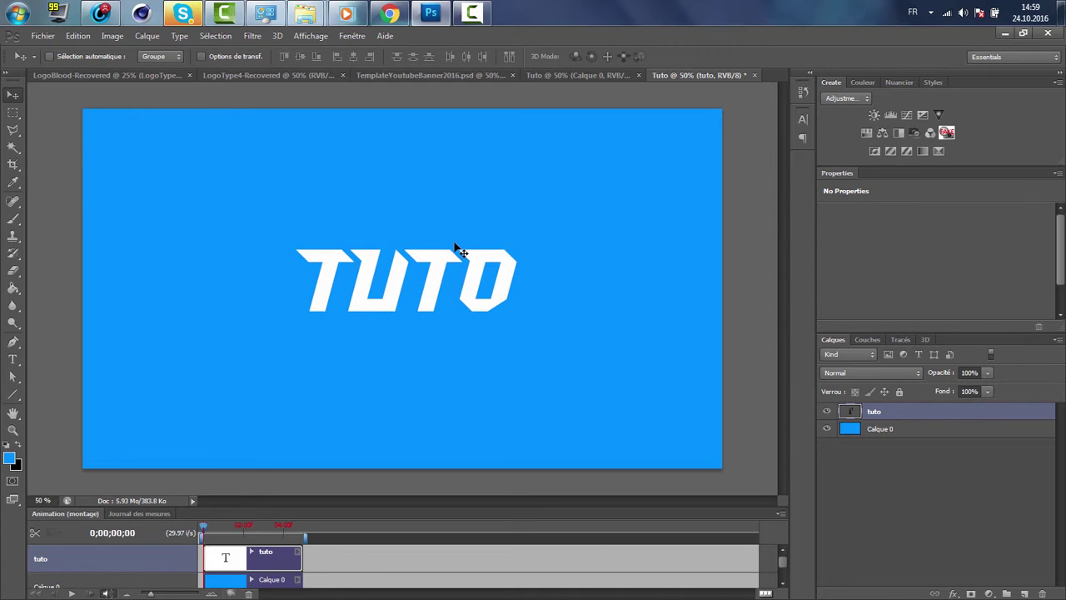
Select all of the TUTO text for editing, view the DaFont website in Chrome, and return to Photoshop
left_click(13, 359)
left_click(419, 296)
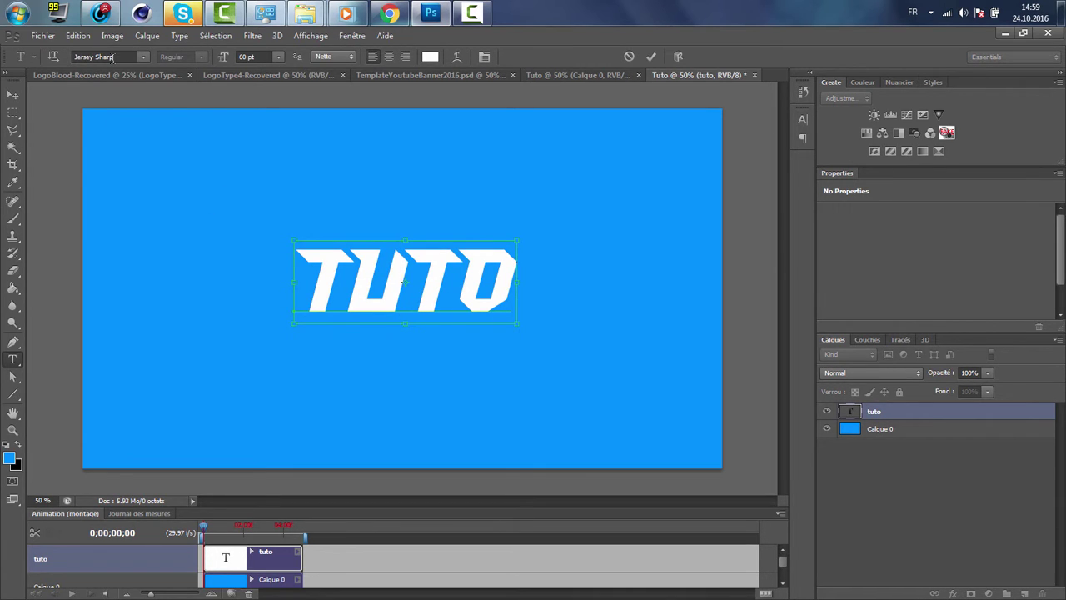
key("ctrl+a")
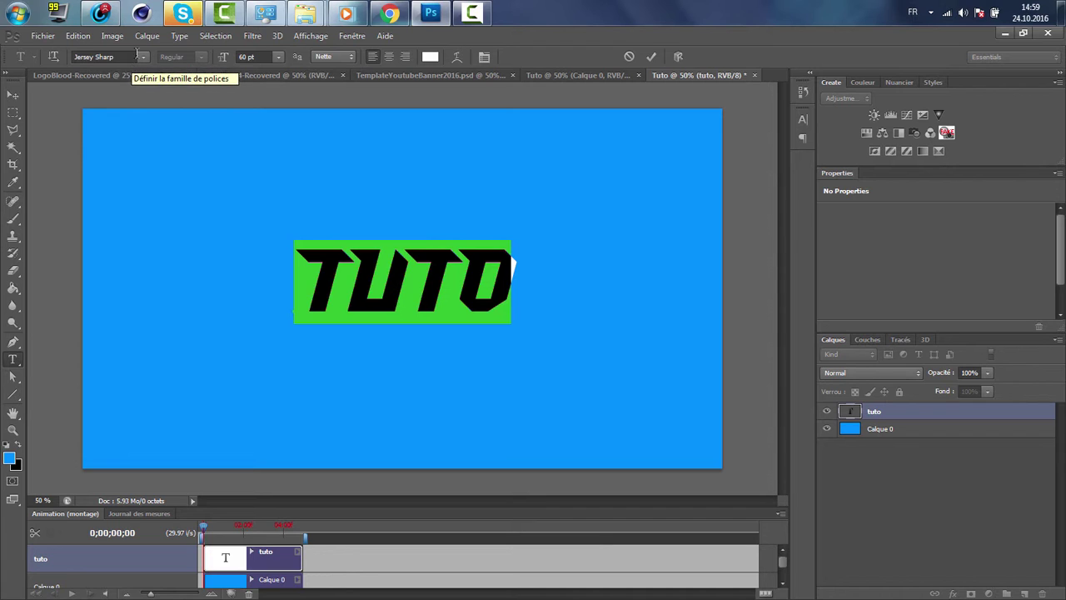
mouse_move(399, 18)
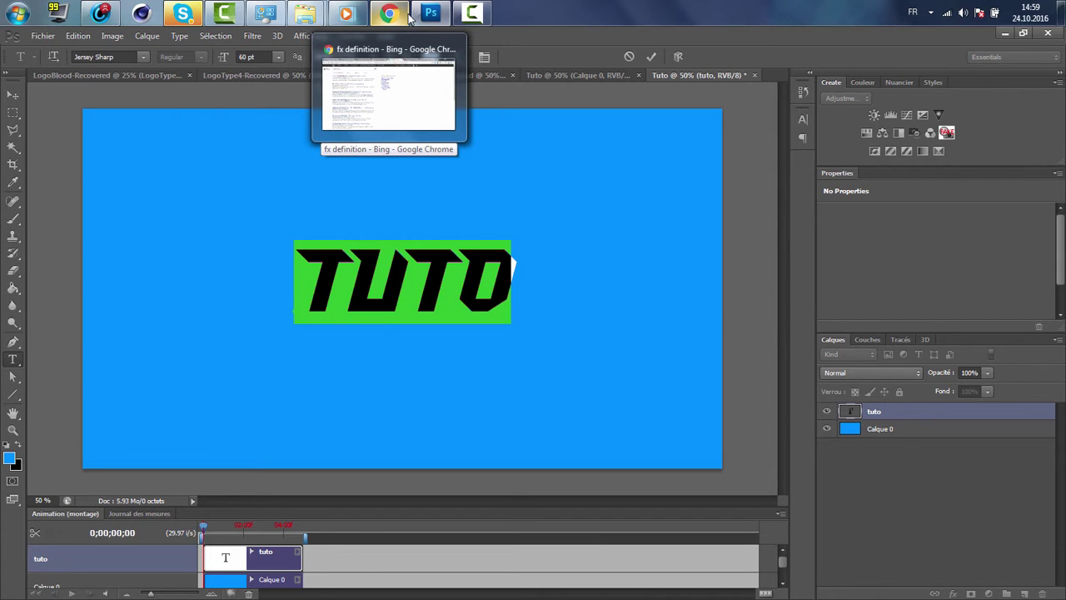
left_click(389, 13)
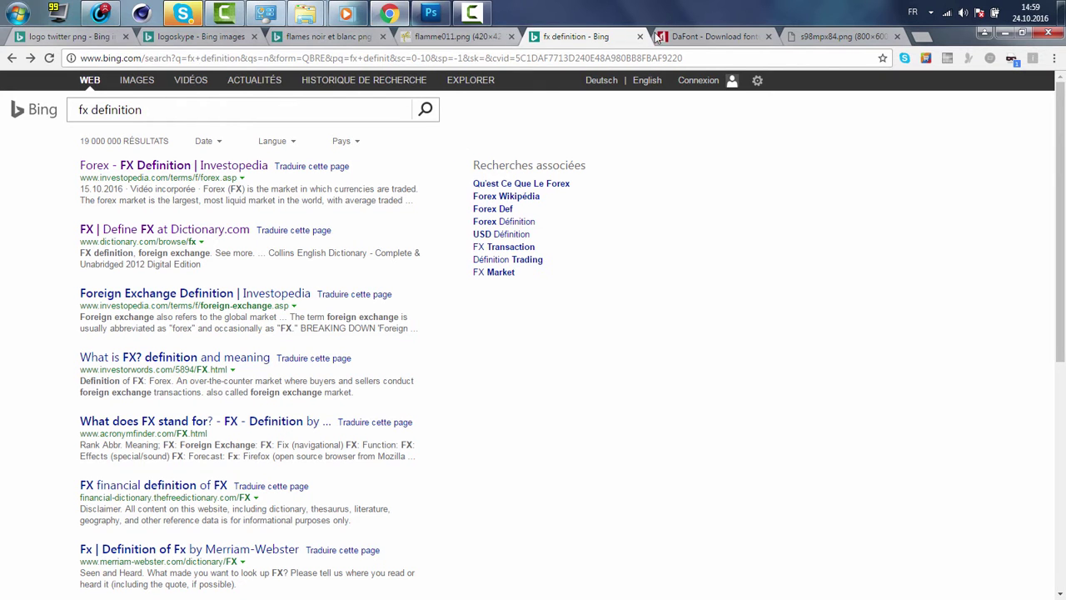
left_click(685, 36)
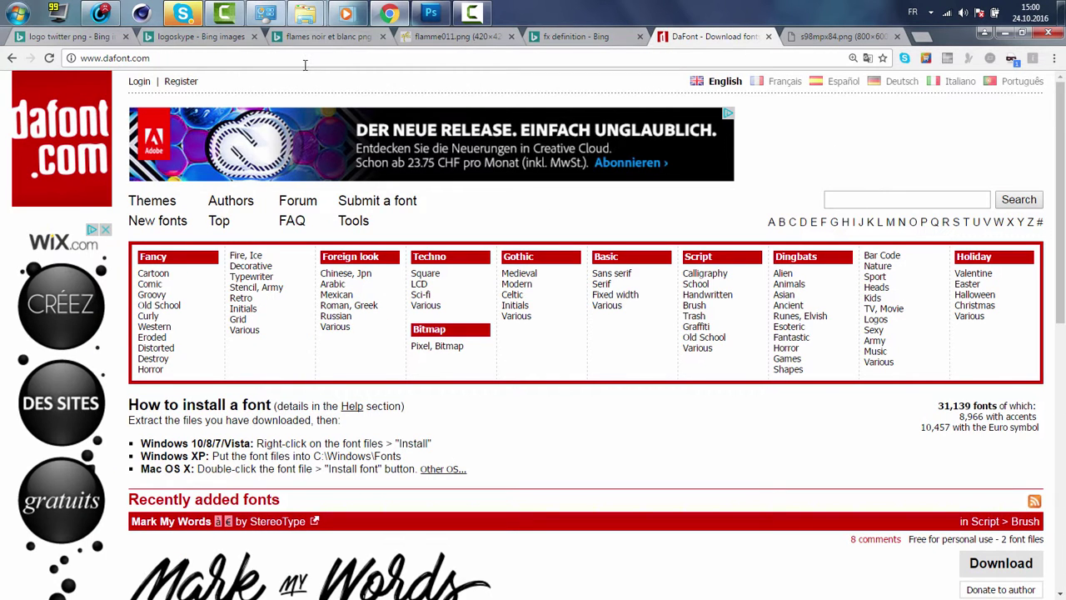
left_click(430, 13)
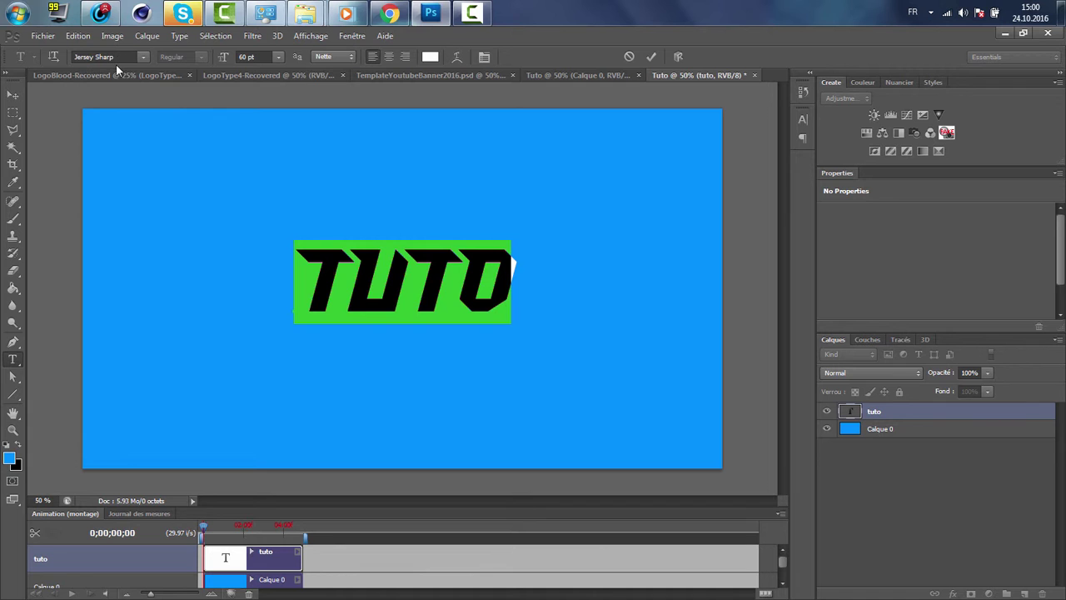
Try the ! PEPSI ! and Bebas fonts on the selected TUTO text
left_click(141, 57)
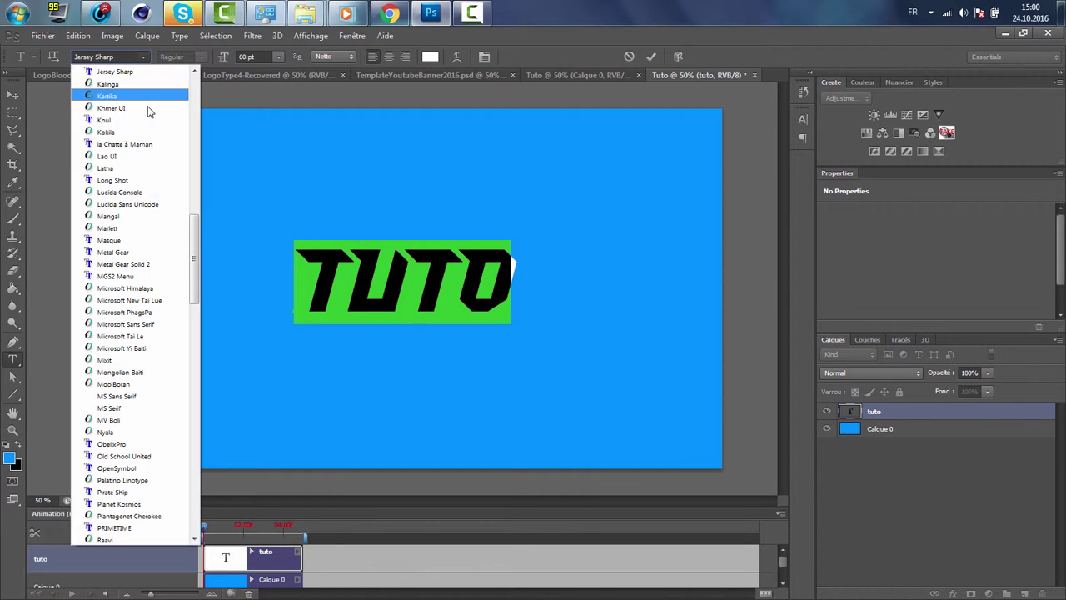
left_click_drag(194, 238, 201, 76)
left_click(141, 72)
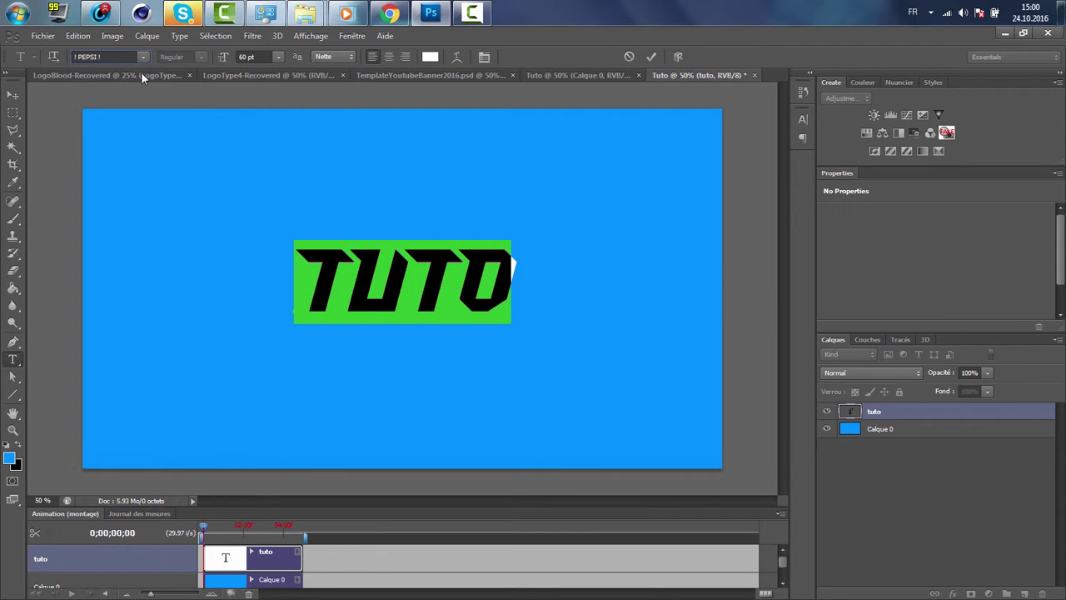
left_click(129, 57)
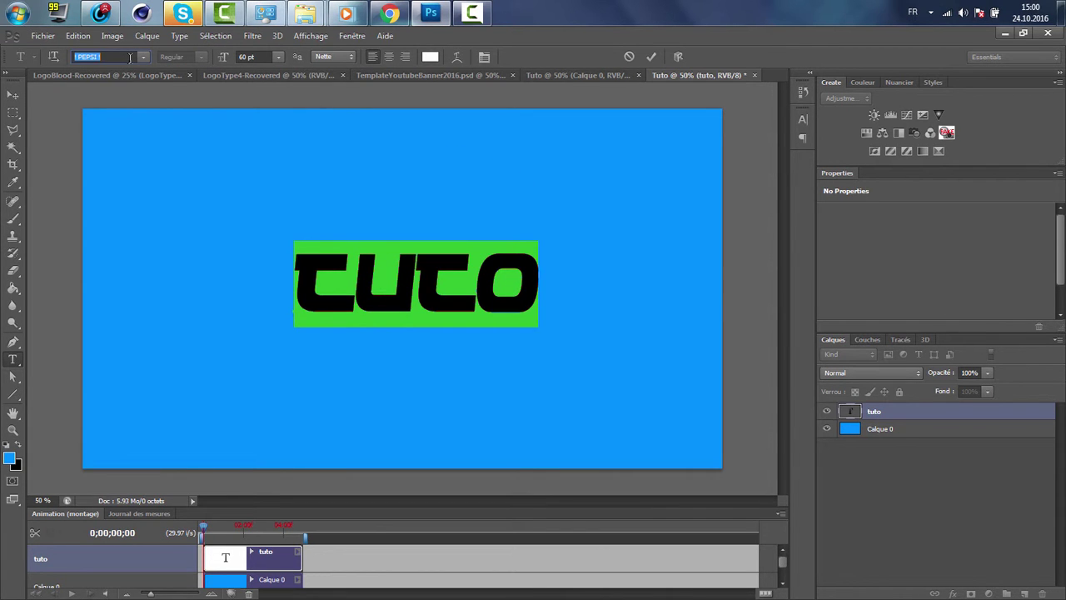
type("Bebas")
key("Return")
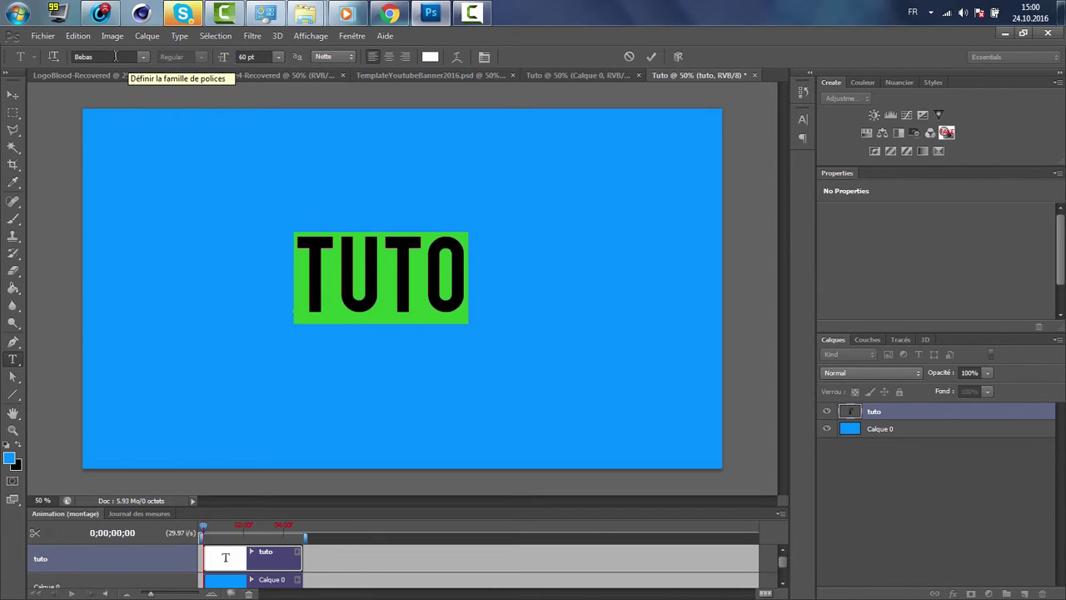
Set the TUTO text's font back to Jersey Sharp and commit the text edit
key("Escape")
type("Jersey Sharp")
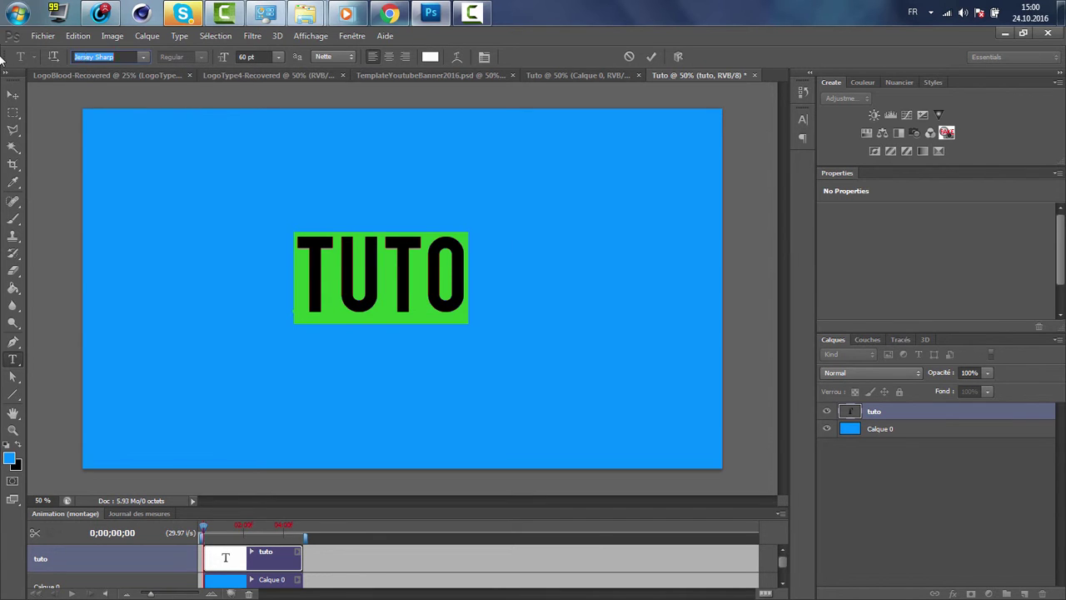
key("Return")
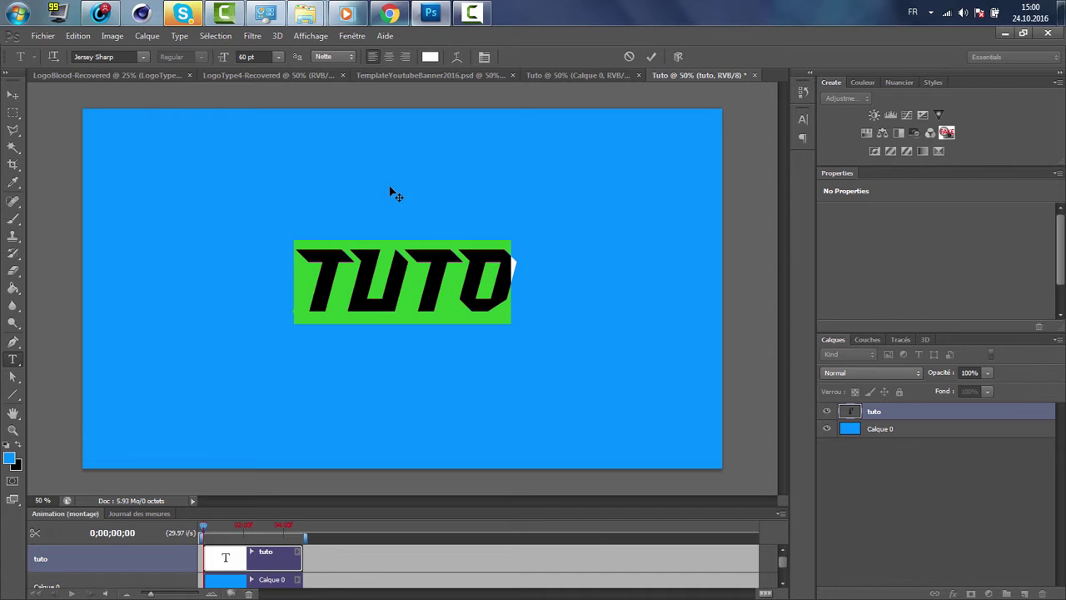
left_click(12, 112)
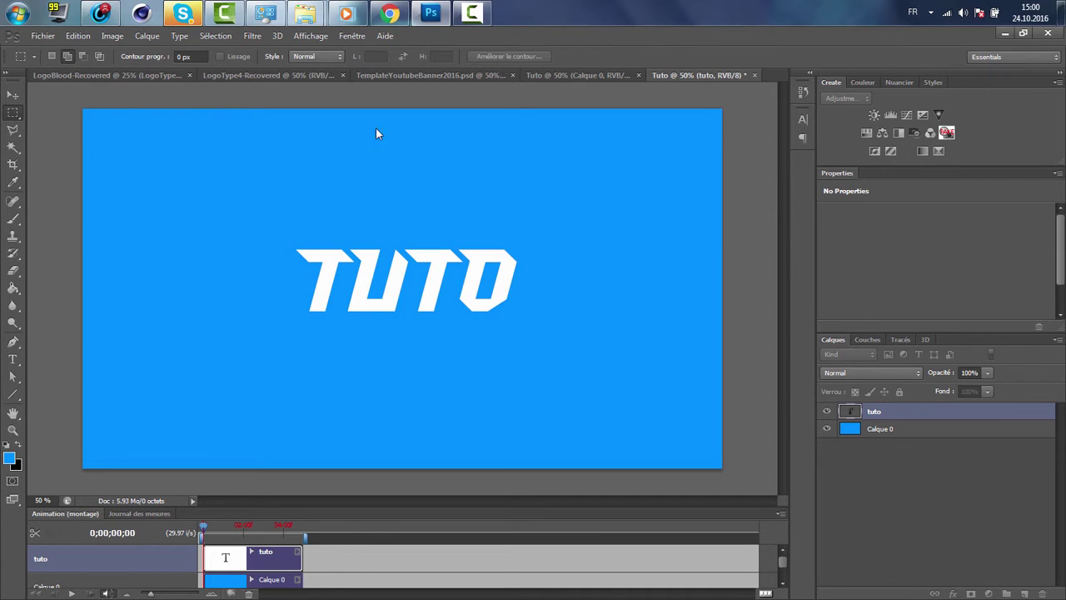
Examine the font categories, installation instructions and recently added fonts on dafont.com in Chrome, and return to Photoshop
mouse_move(389, 15)
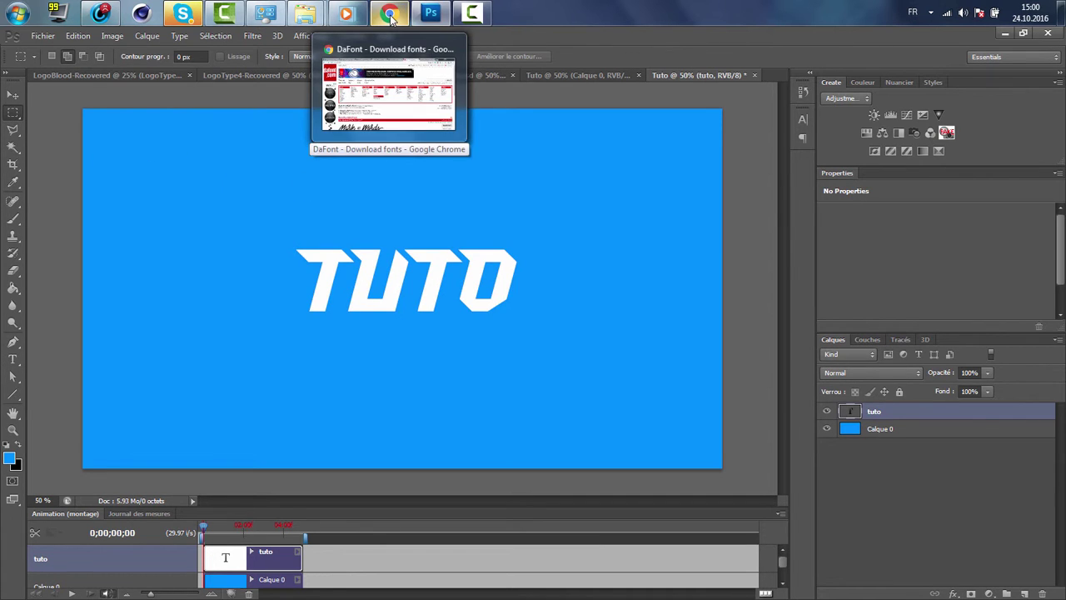
left_click(396, 10)
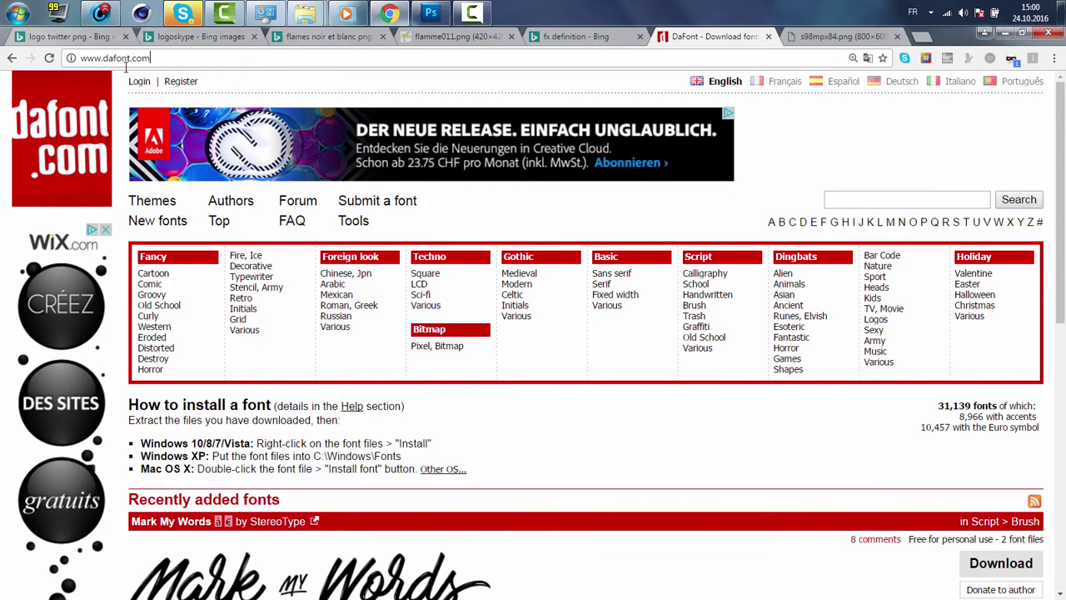
left_click(214, 55)
scroll(533, 333, "down", 3)
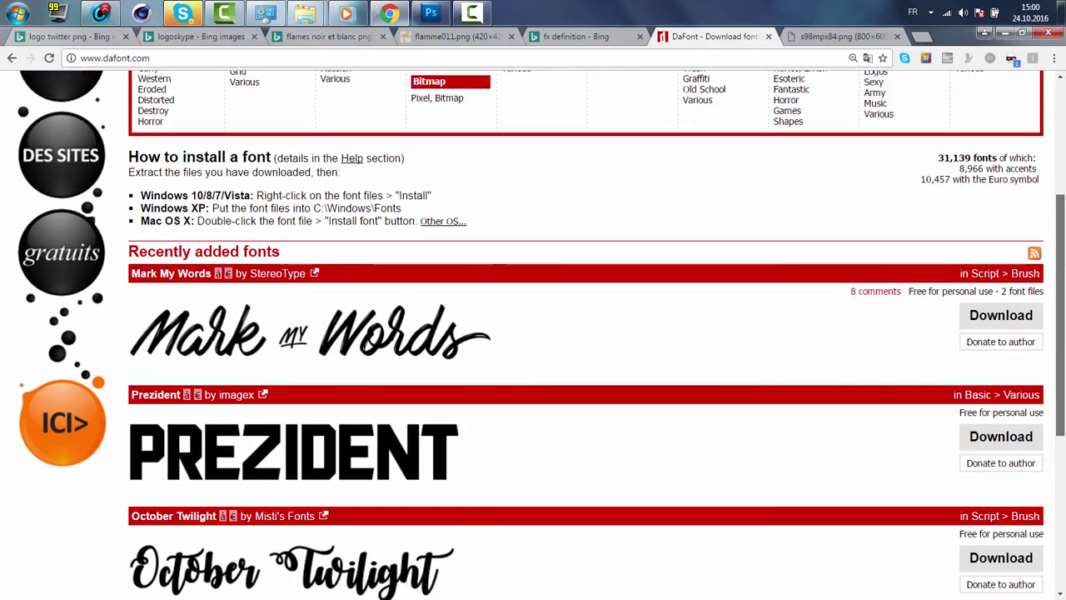
scroll(533, 333, "down", 2)
scroll(533, 333, "up", 6)
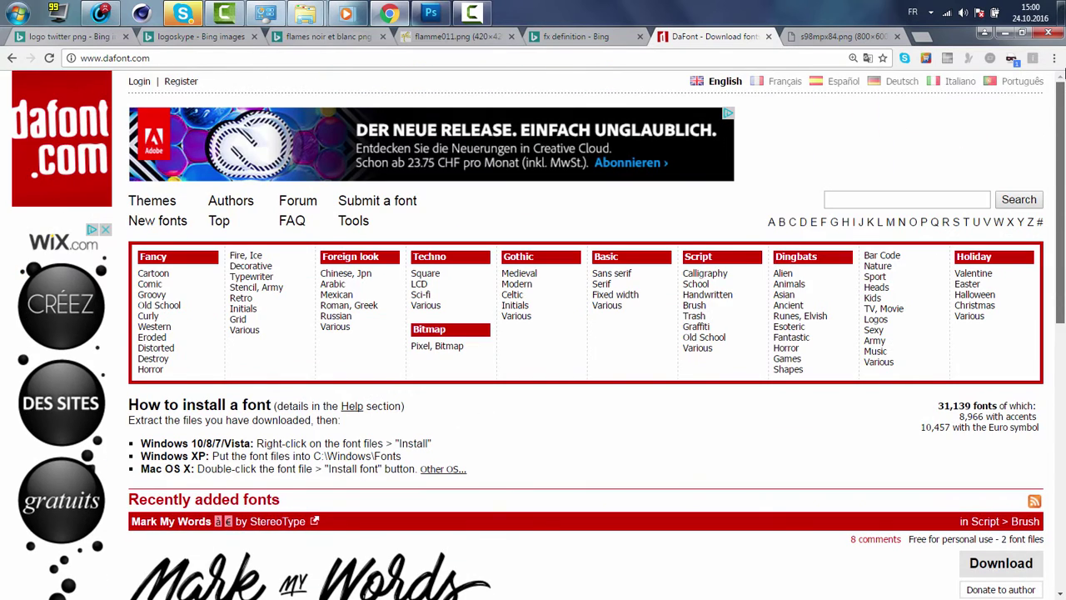
scroll(1063, 275, "down", 2)
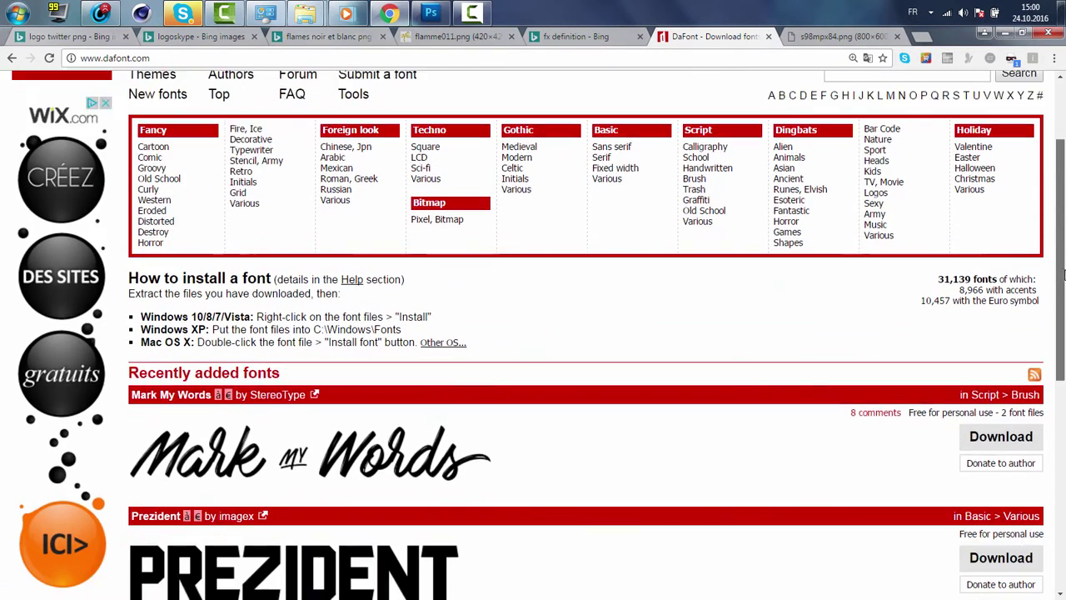
scroll(1063, 275, "down", 2)
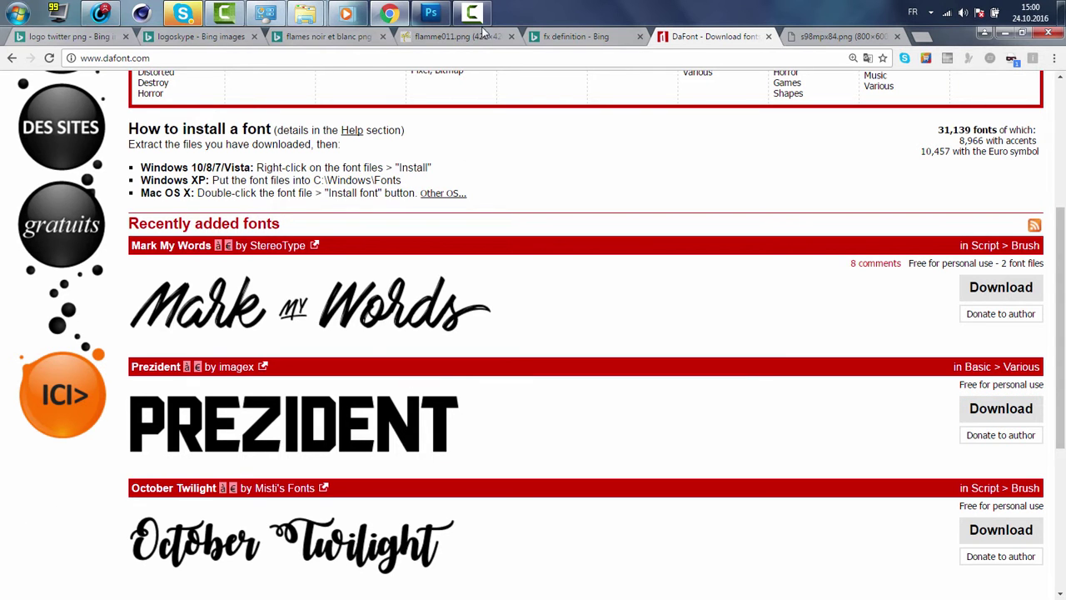
left_click(390, 13)
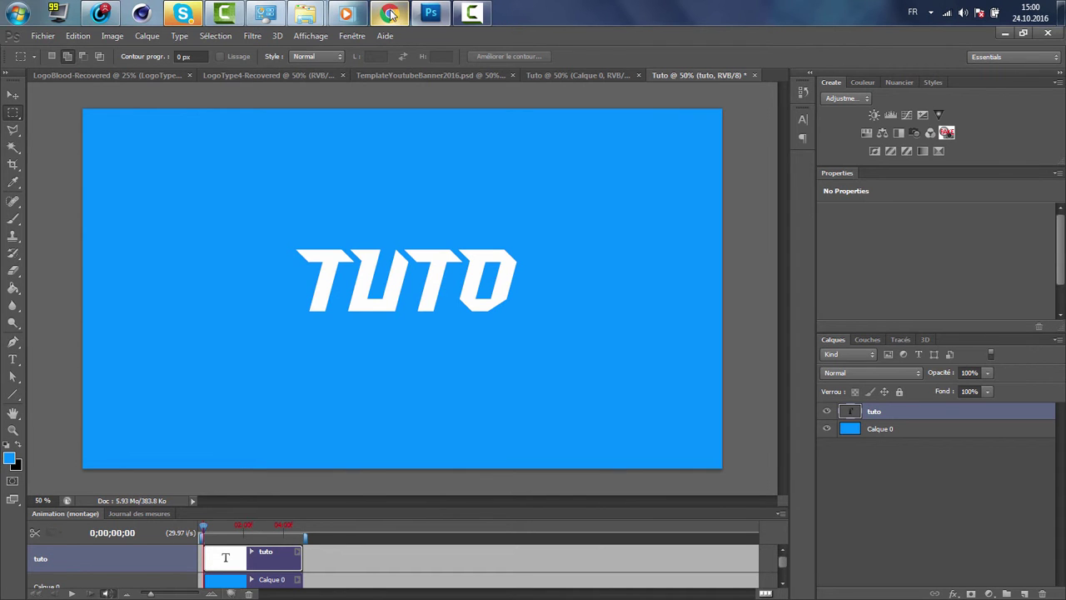
left_click(390, 13)
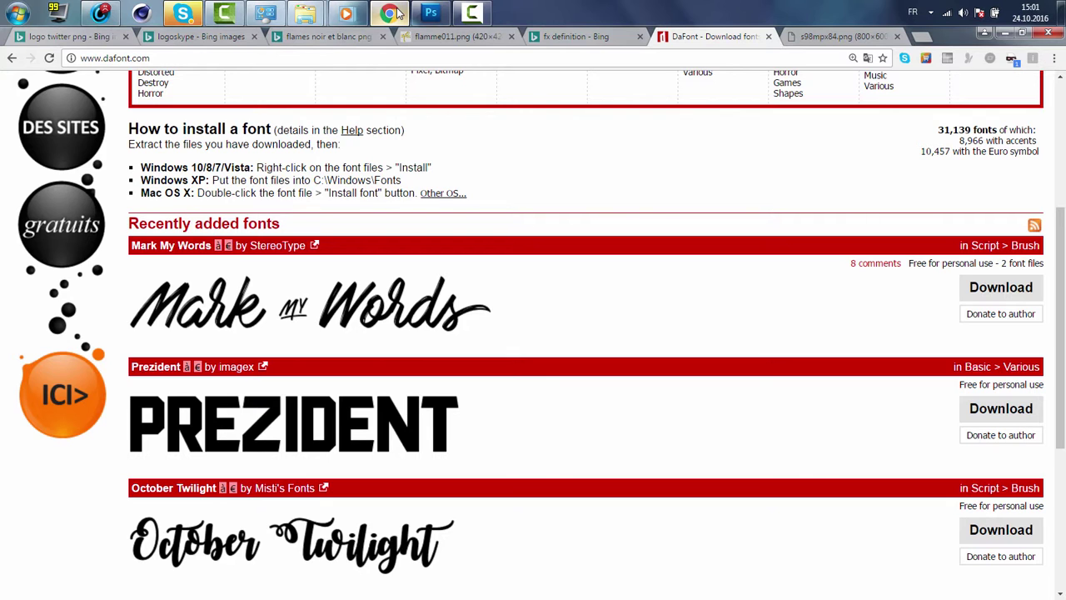
left_click(430, 12)
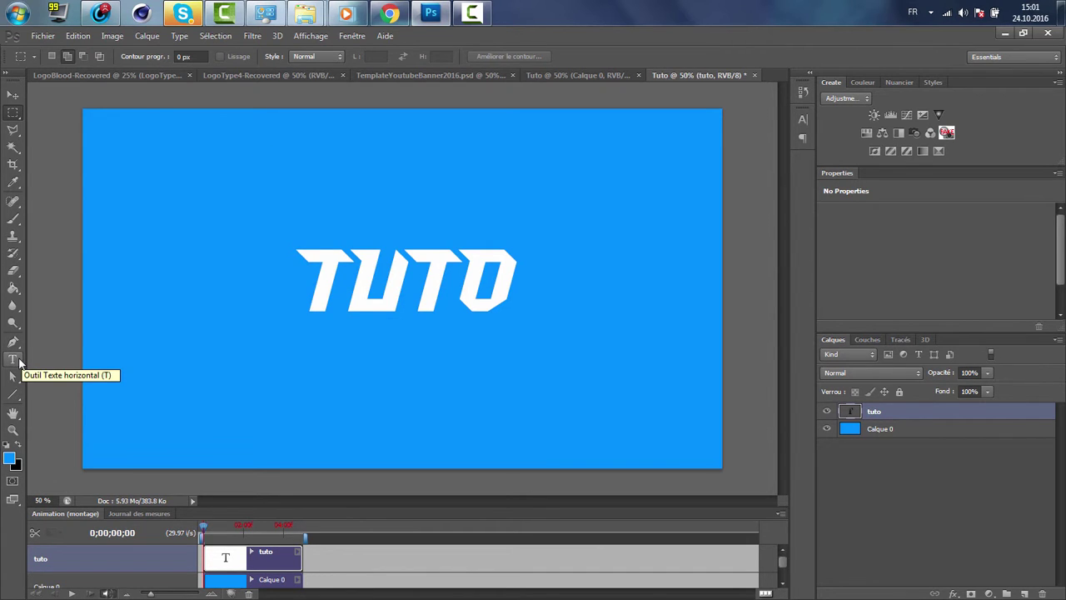
Add a gradient overlay (Incrustation en dégradé) effect to the tuto text layer and show its settings
left_click(19, 361)
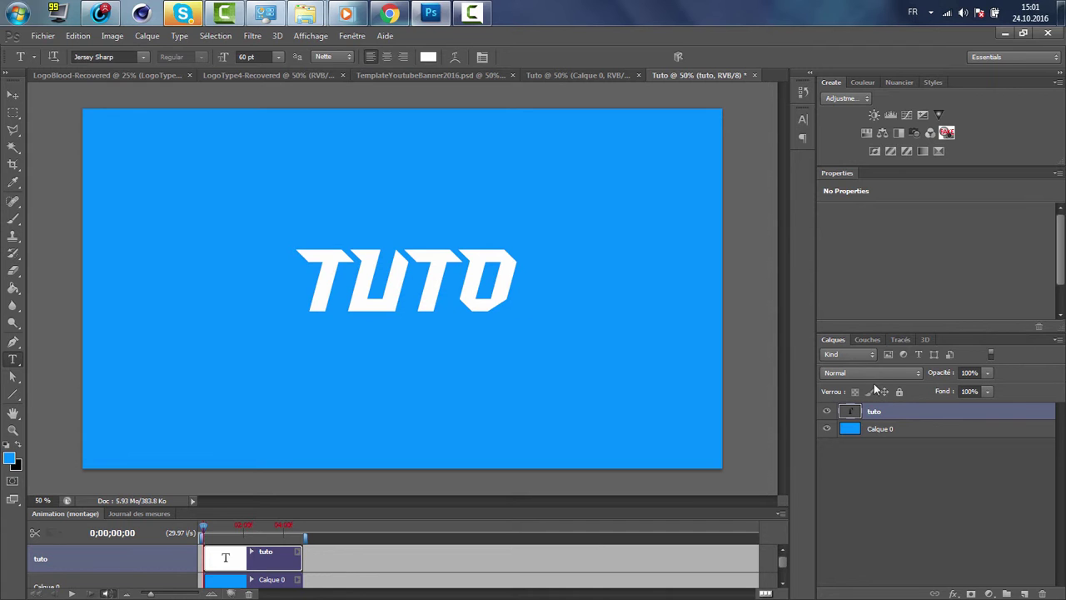
right_click(918, 412)
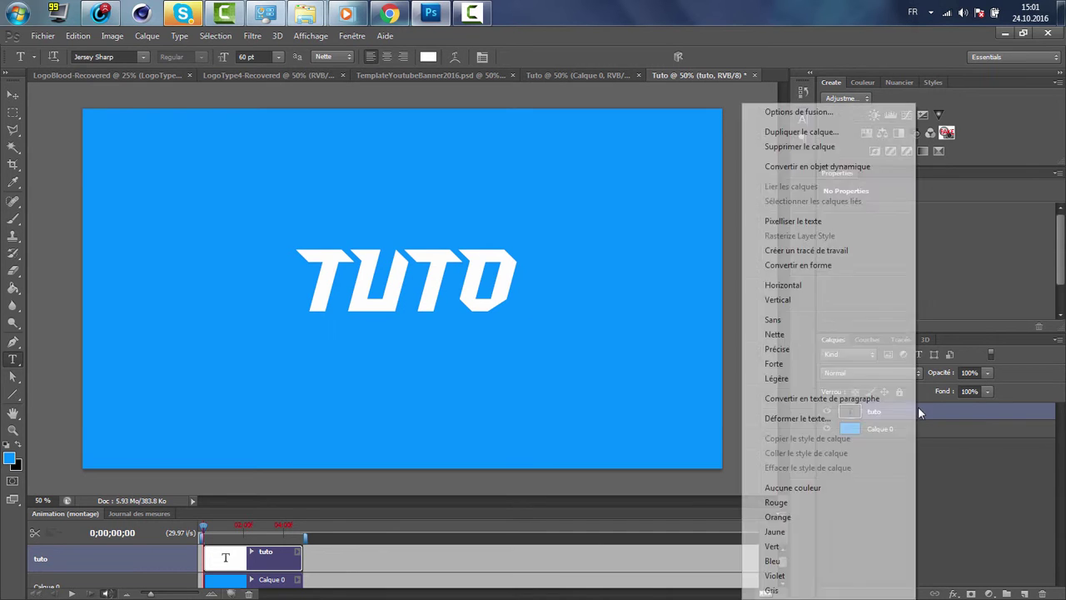
left_click(793, 114)
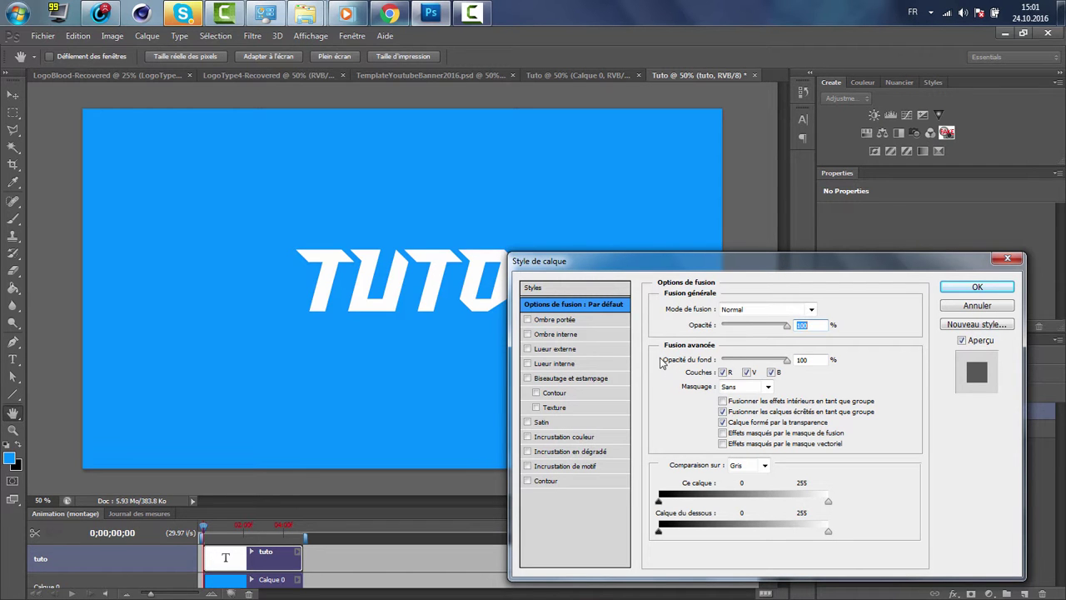
left_click_drag(653, 261, 725, 173)
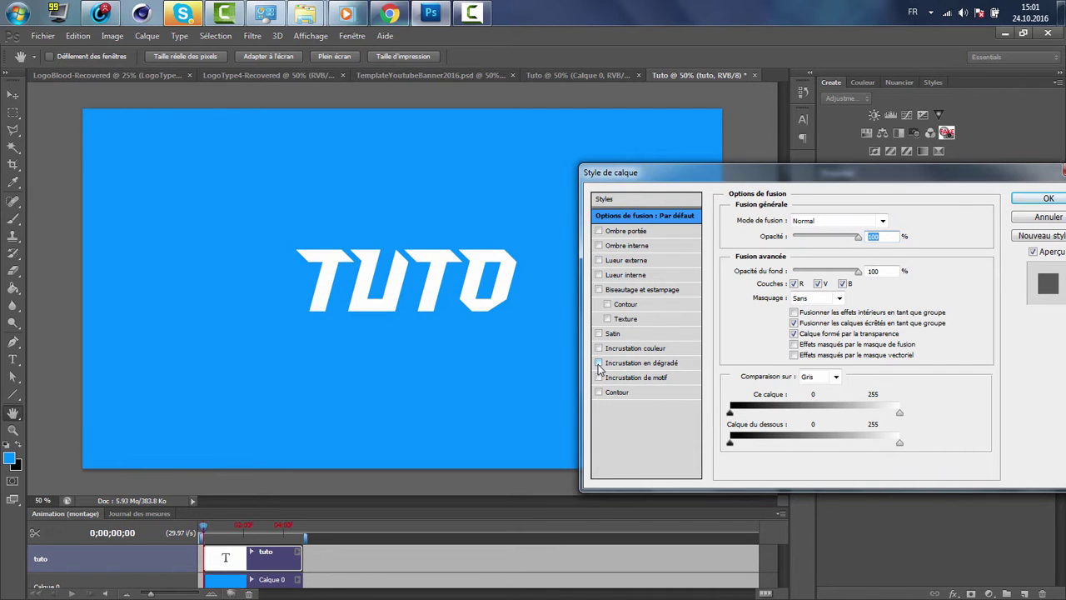
left_click(599, 364)
left_click(626, 364)
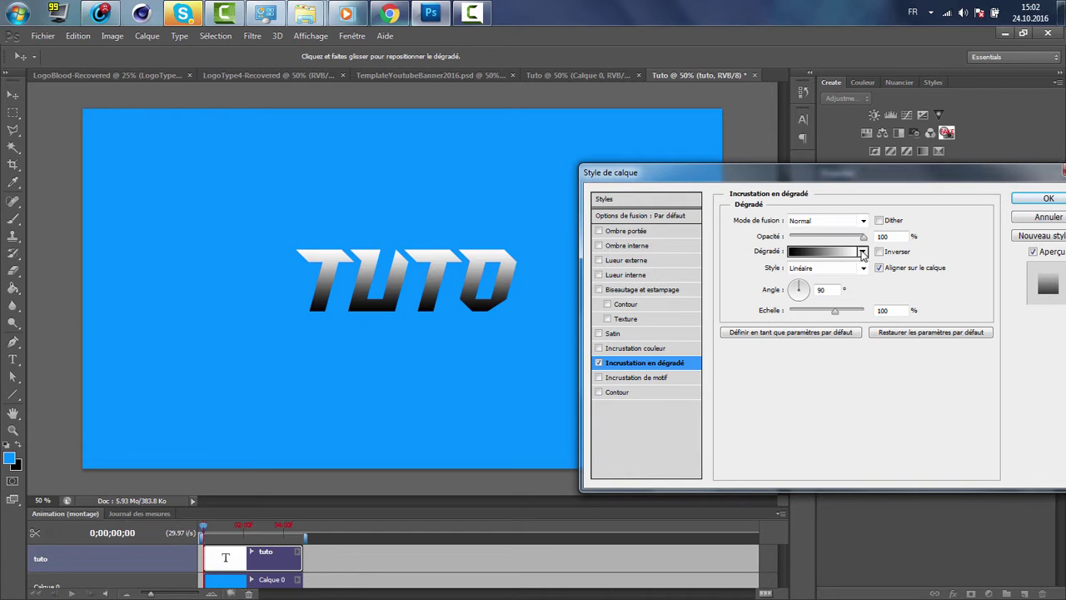
Apply the Premier plan -> arrière-plan gradient preset to the text's gradient overlay
left_click(820, 254)
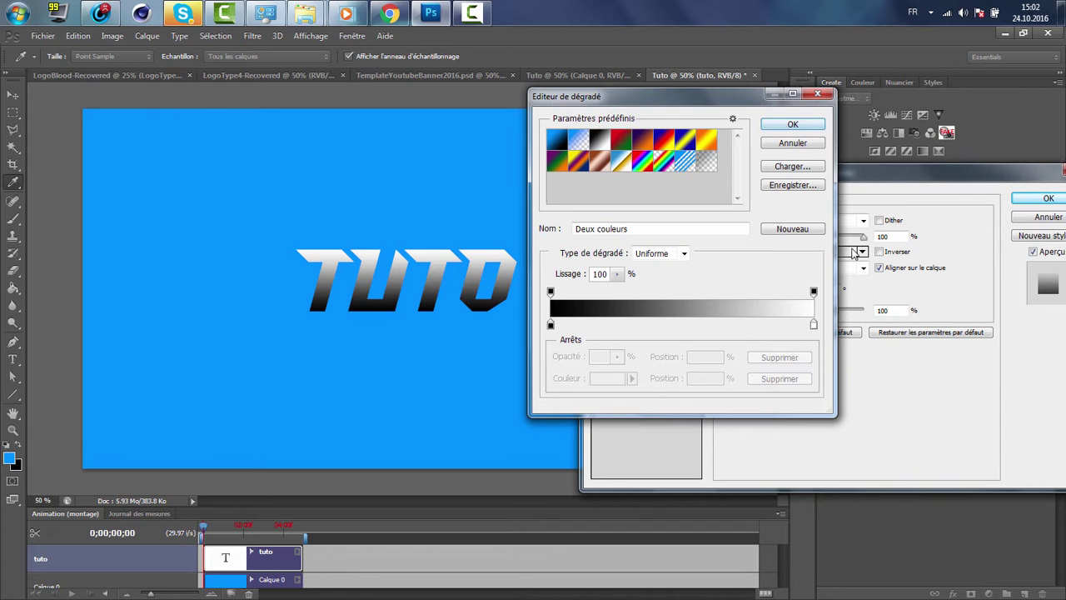
left_click(791, 144)
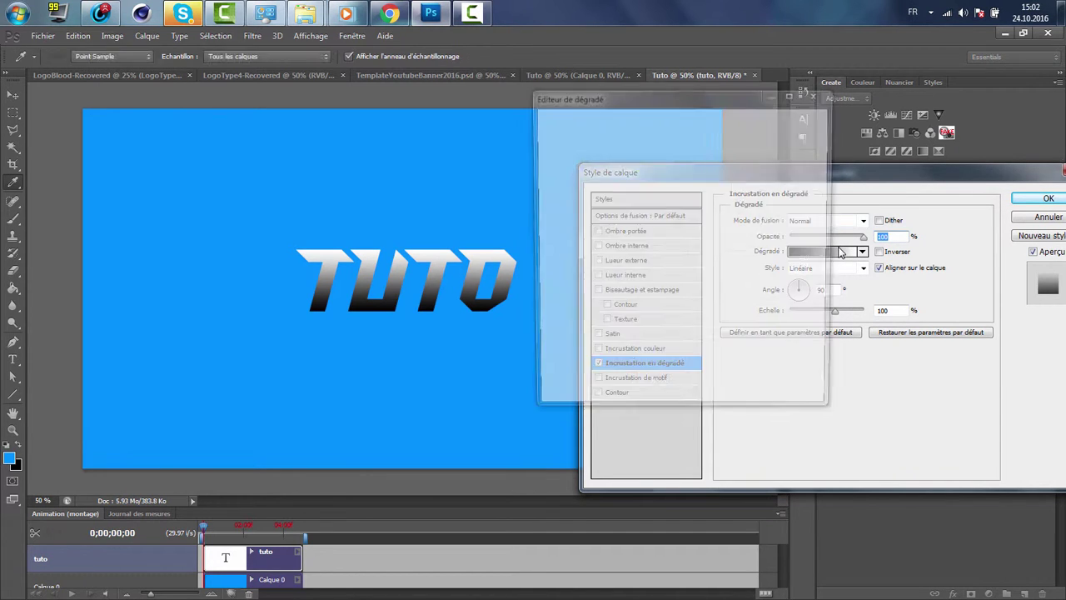
left_click(837, 251)
left_click_drag(499, 132, 356, 134)
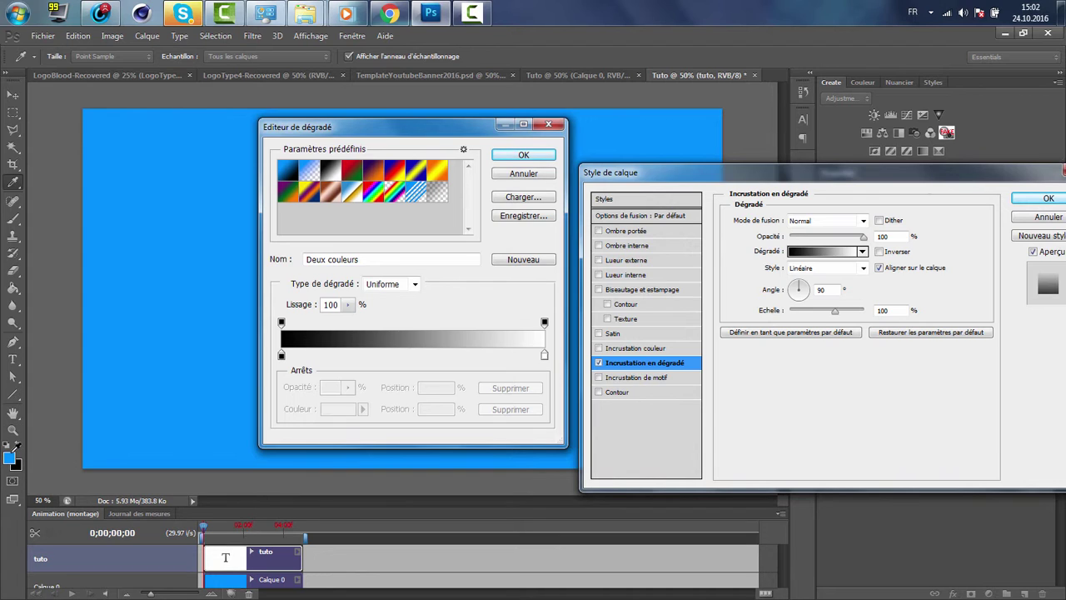
left_click(290, 173)
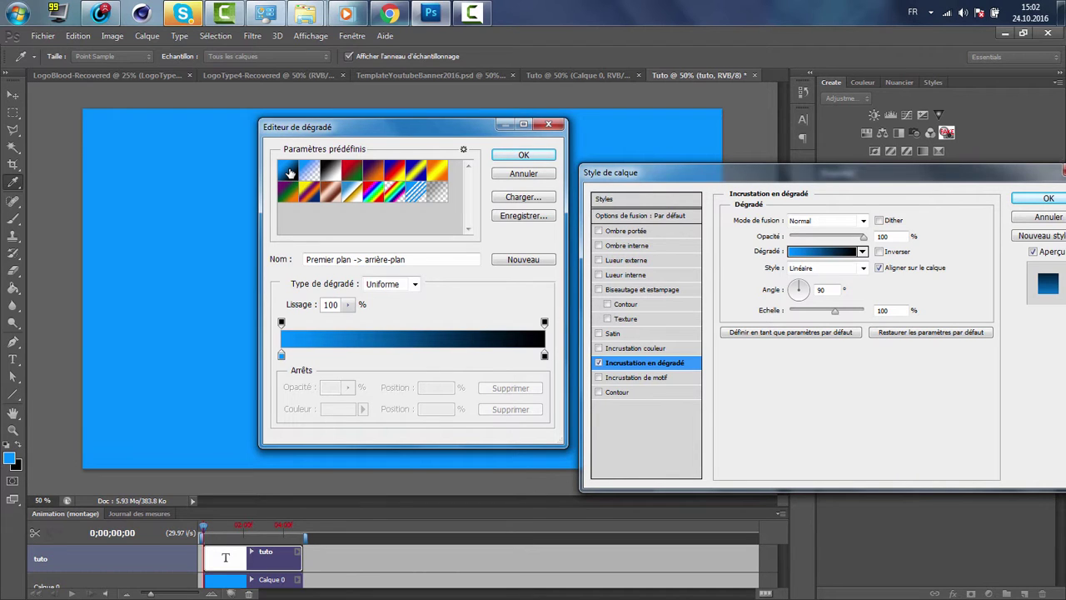
left_click_drag(411, 131, 504, 123)
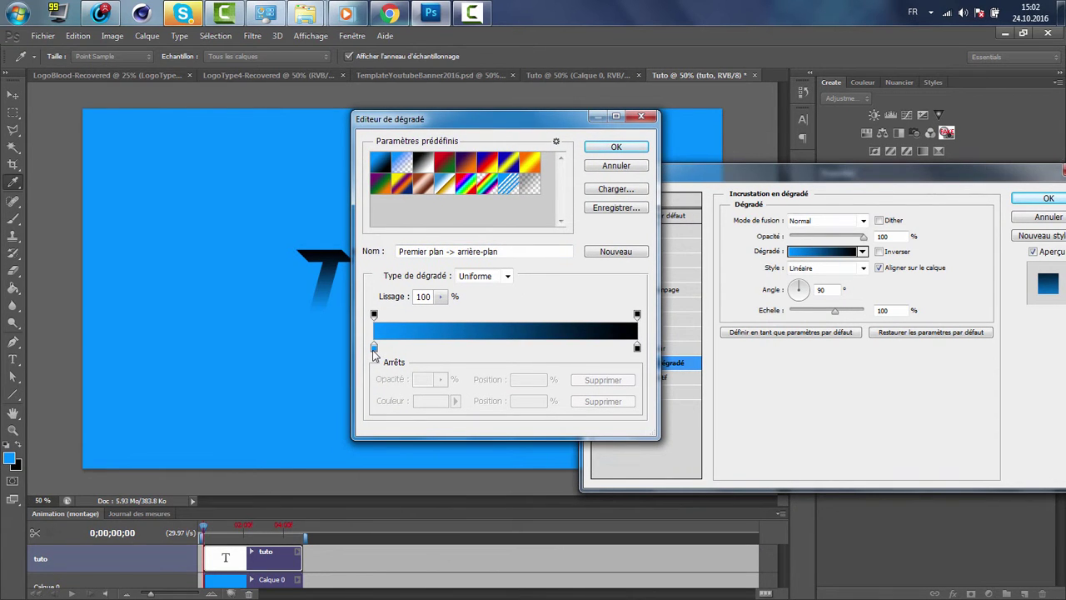
Change the blue colour stop at position 0% of the gradient to white
left_click(374, 348)
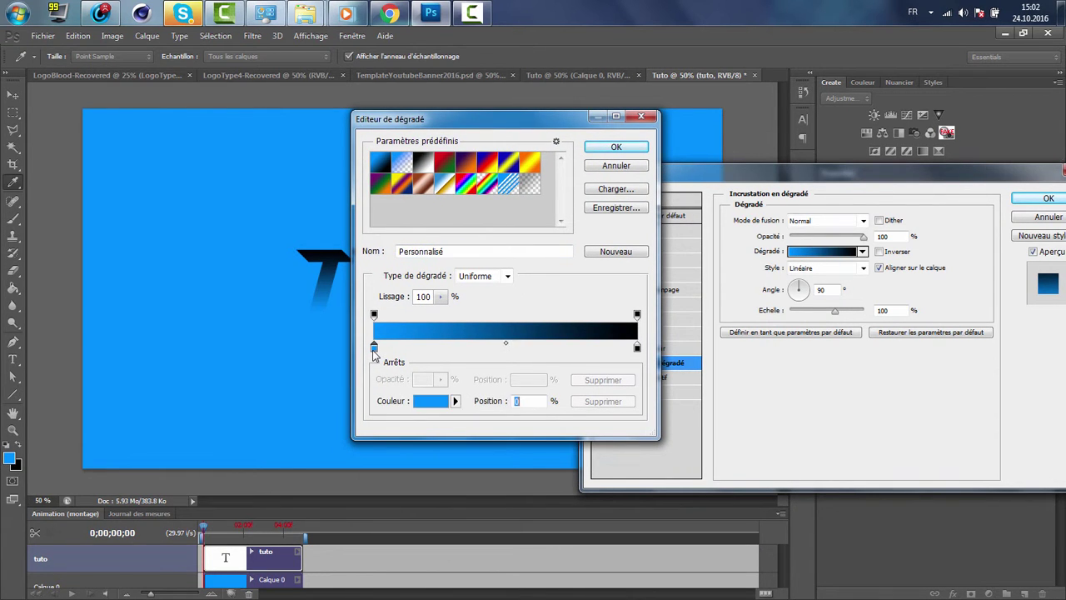
left_click(433, 402)
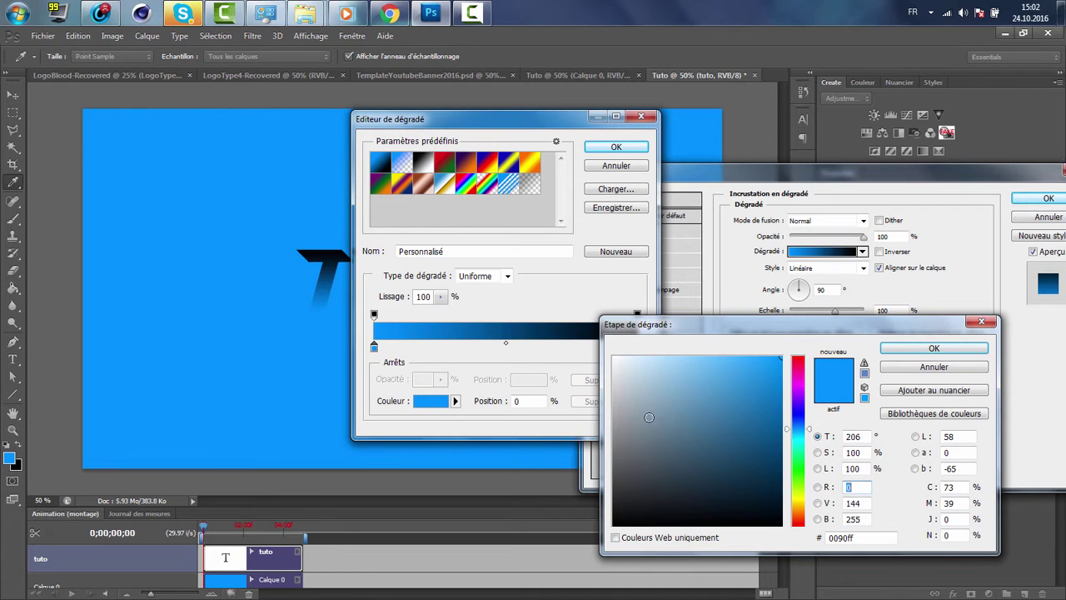
left_click_drag(648, 418, 509, 272)
key("Return")
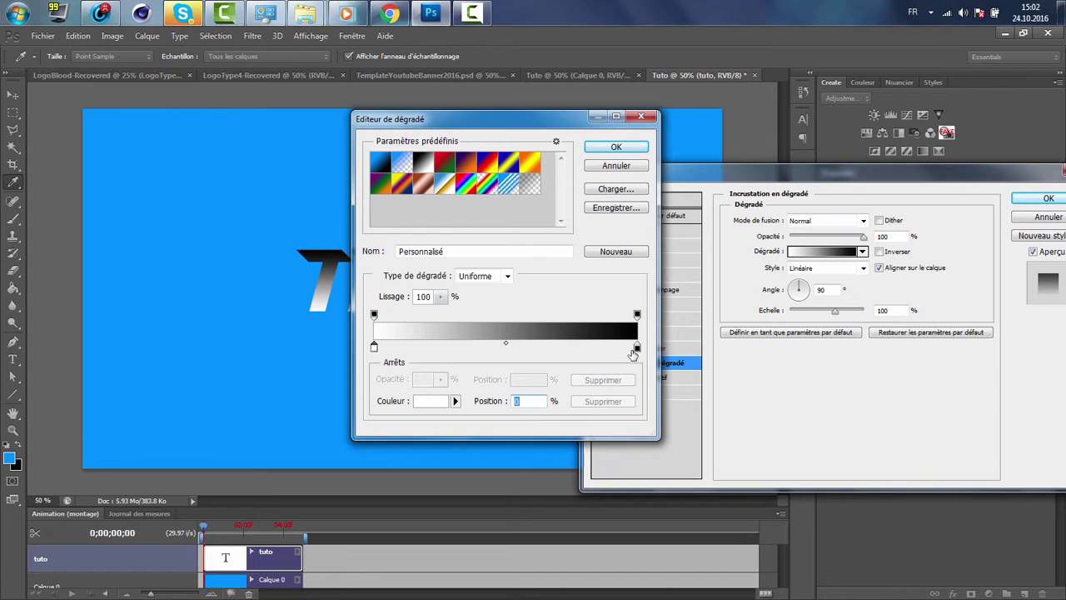
Change the black colour stop at position 100% to grey b9b9b9 and accept the edited gradient
left_click(637, 349)
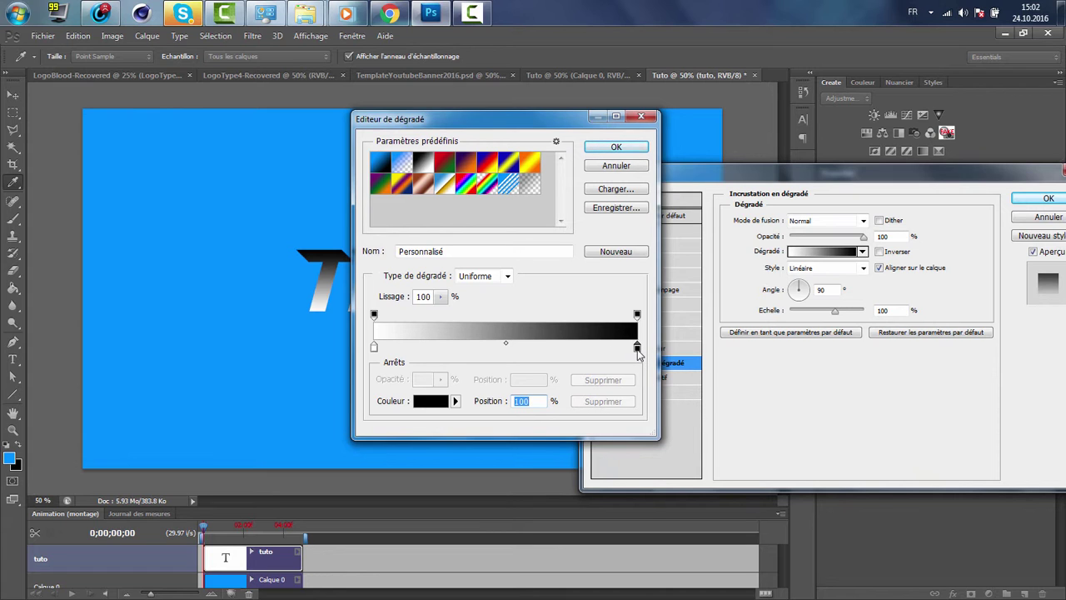
left_click(430, 404)
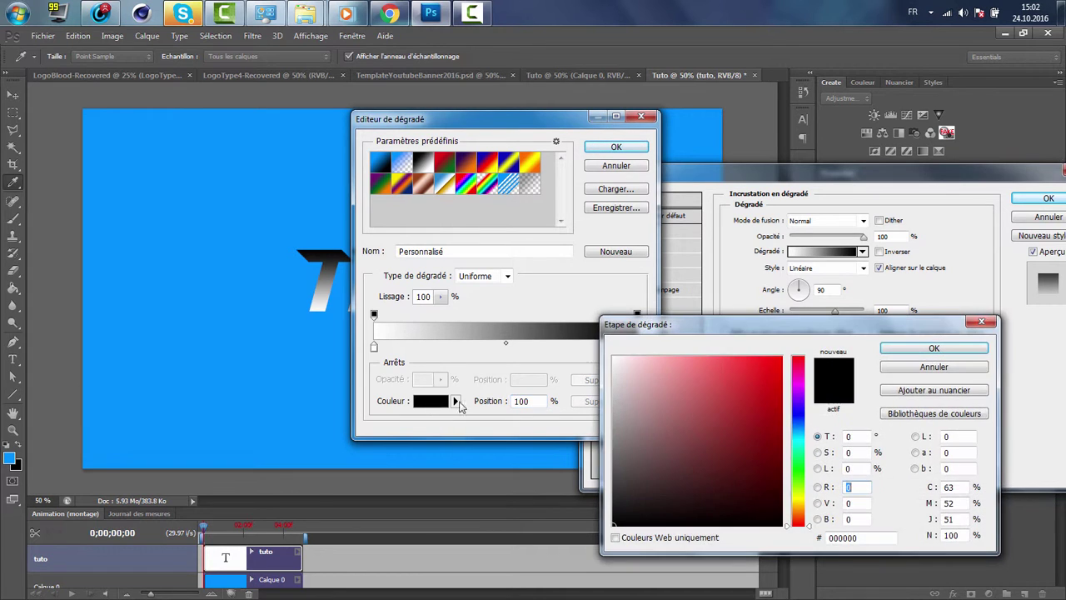
mouse_move(627, 409)
left_mouse_down()
mouse_move(602, 383)
mouse_move(613, 402)
left_mouse_up()
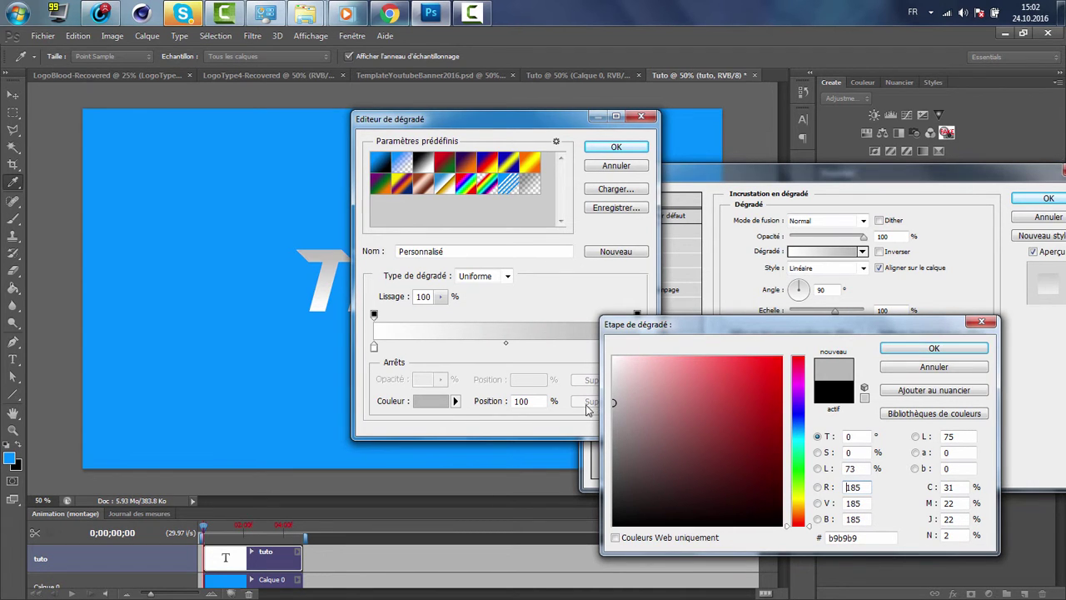
left_click(898, 348)
left_click(616, 147)
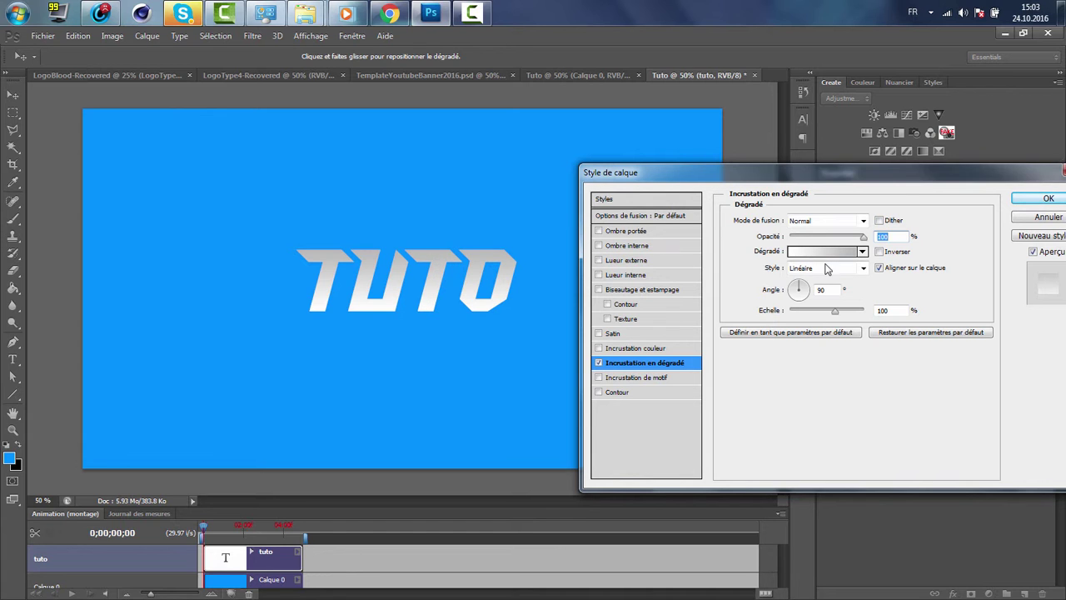
left_click(822, 251)
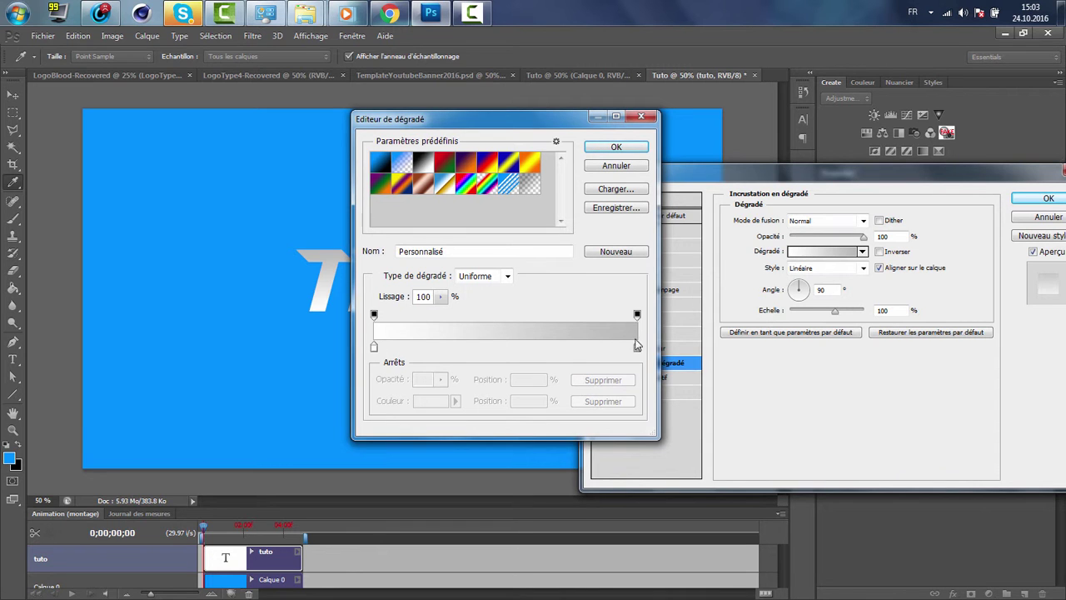
left_click(375, 348)
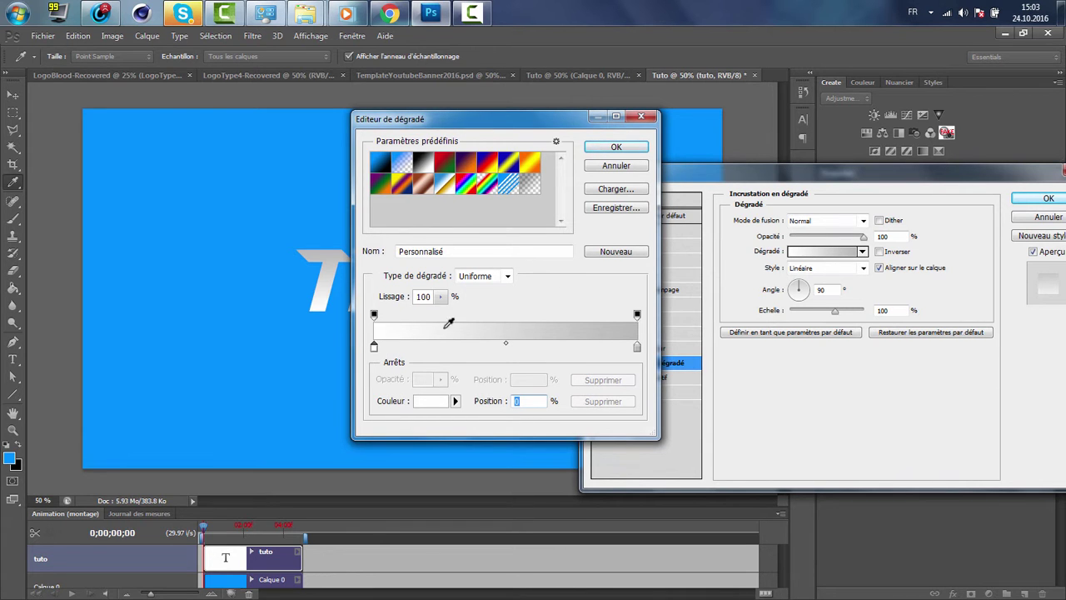
left_click(615, 166)
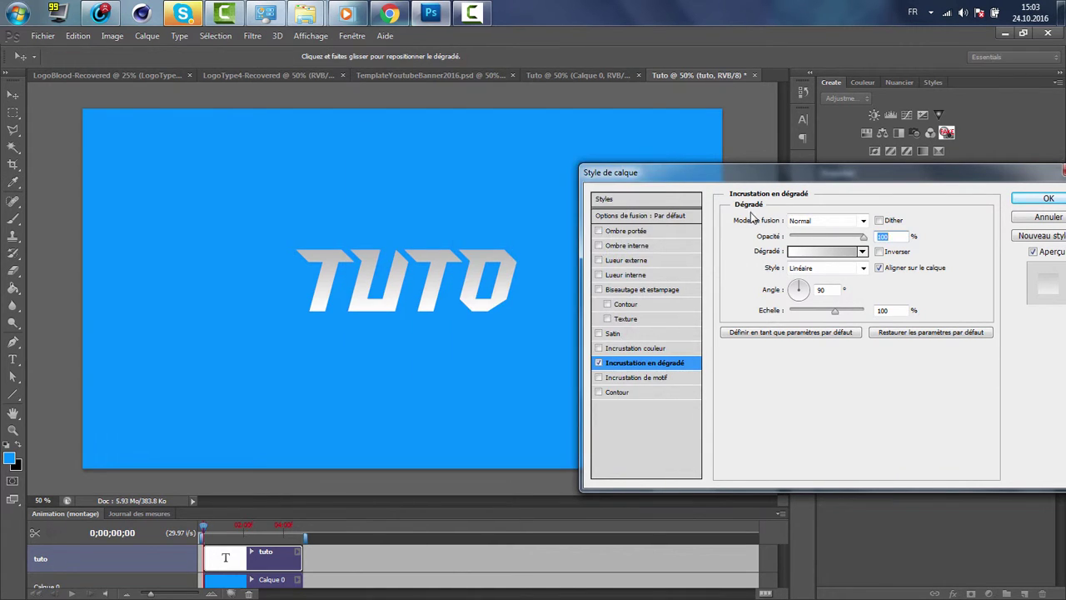
Compare the gradient overlay with and without Inverser, leaving its direction reversed
left_click(880, 251)
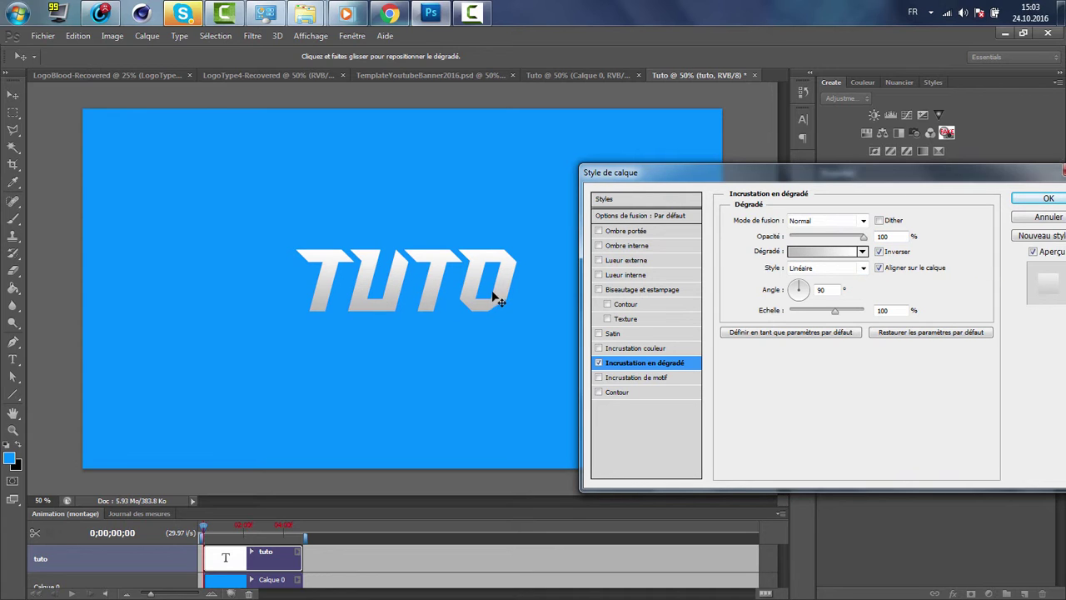
left_click(880, 253)
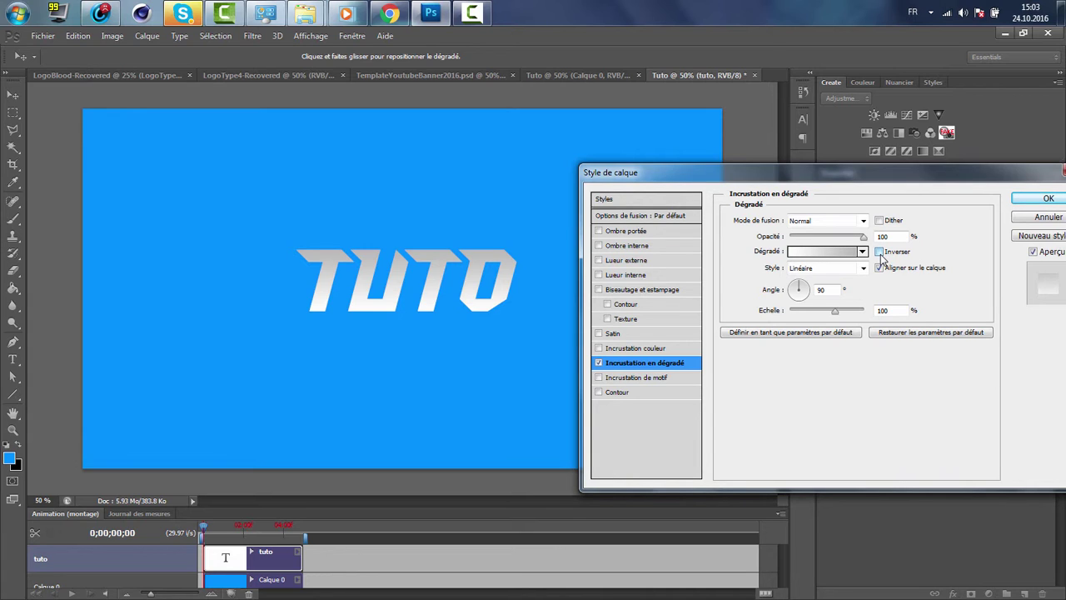
left_click(880, 251)
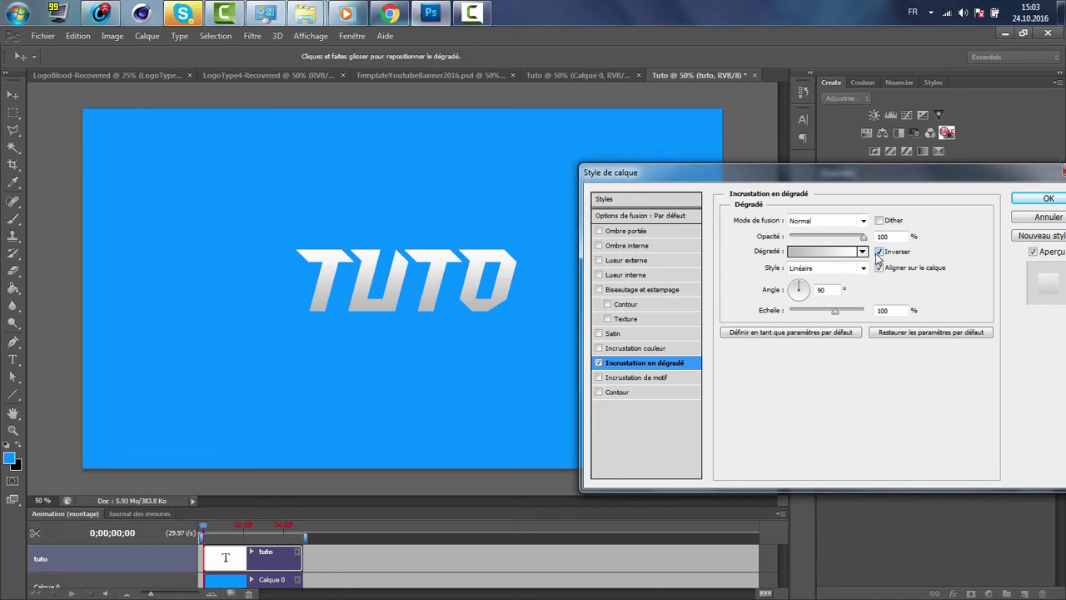
left_click(878, 253)
left_click(878, 253)
Try the Radial style on the gradient overlay and compare it with and without Inverser
left_click(851, 273)
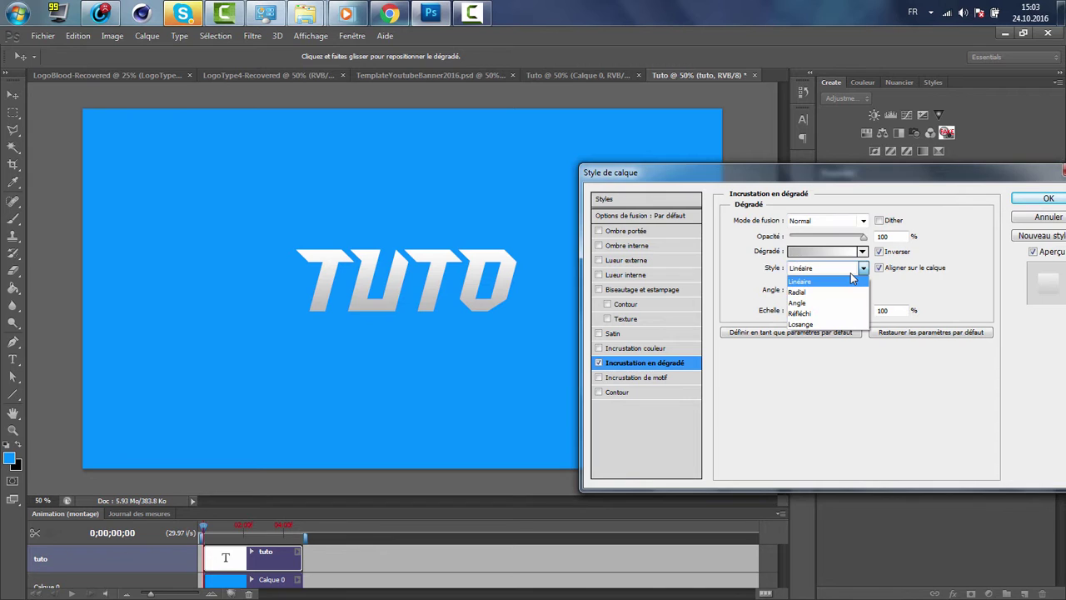
left_click(851, 272)
left_click(851, 271)
left_click(832, 294)
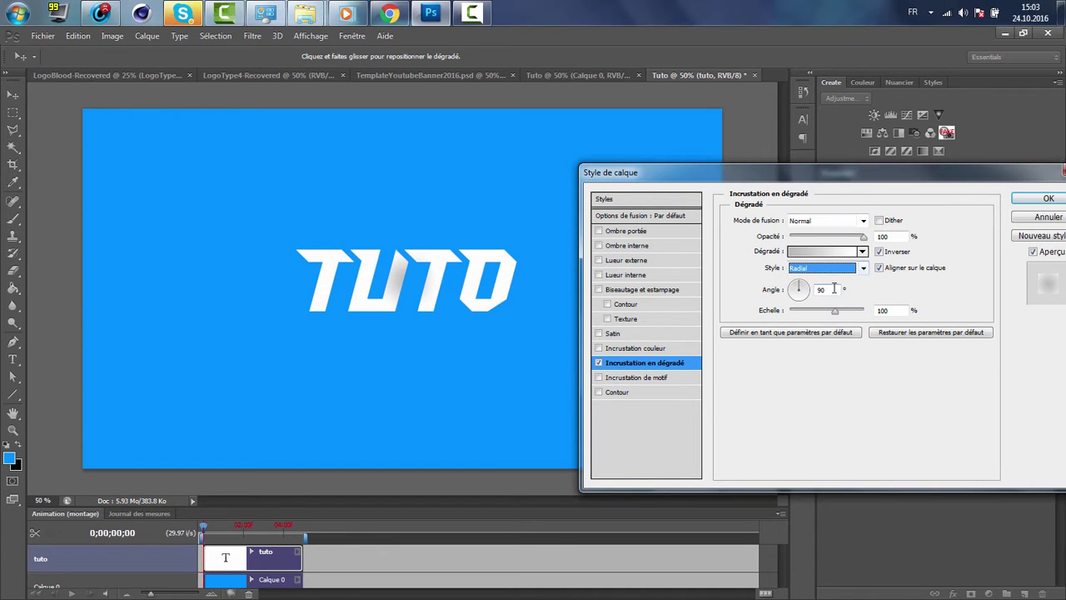
left_click(879, 252)
left_click(879, 251)
Try the Angle, Réfléchi and Losange gradient styles, turning Inverser off along the way
left_click(850, 267)
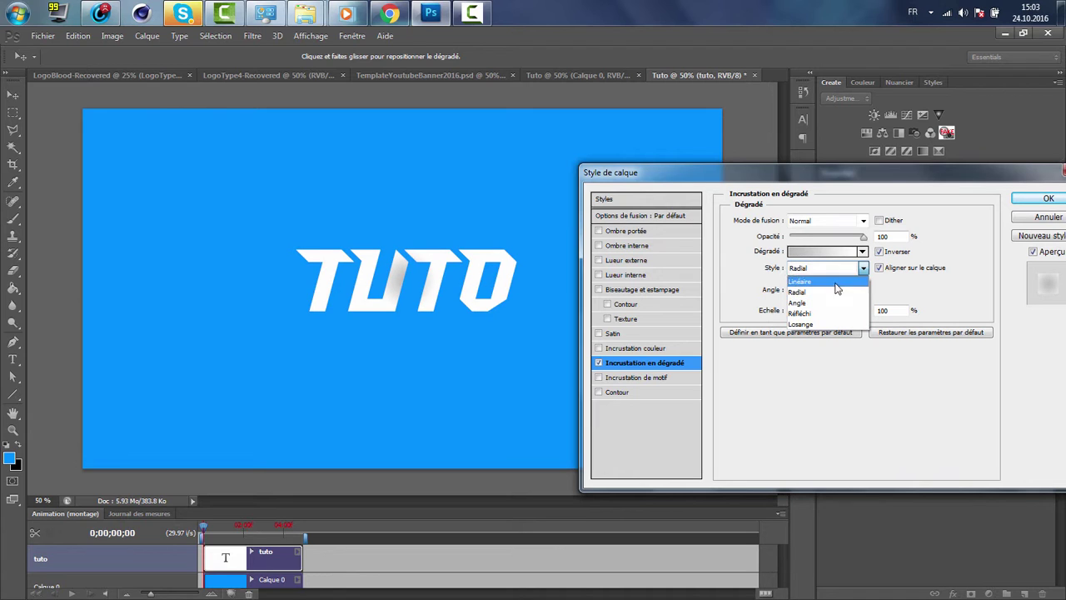
left_click(827, 305)
left_click(863, 268)
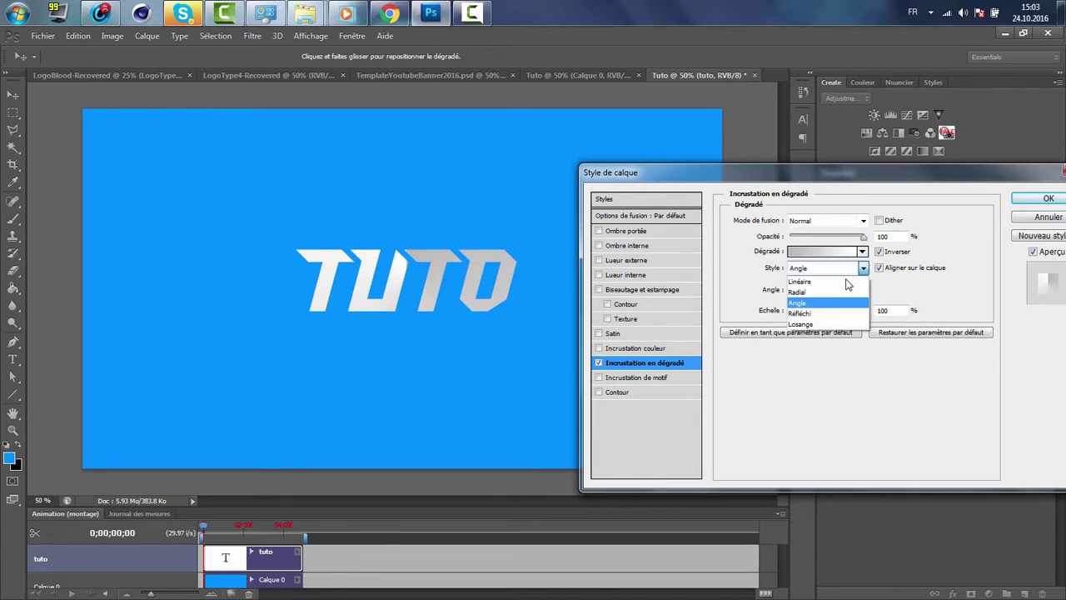
left_click(833, 313)
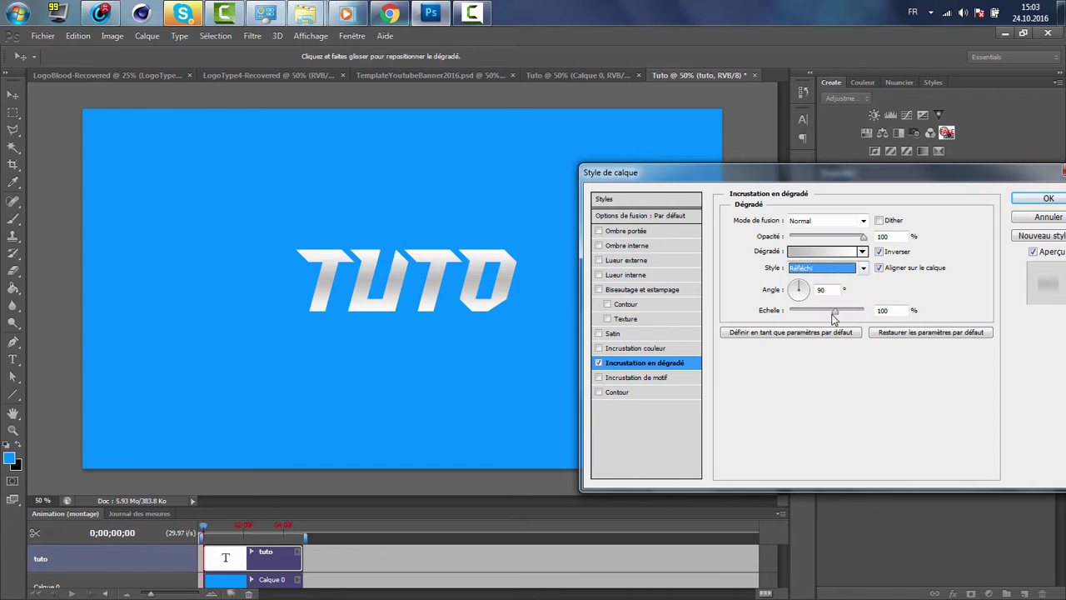
left_click(881, 253)
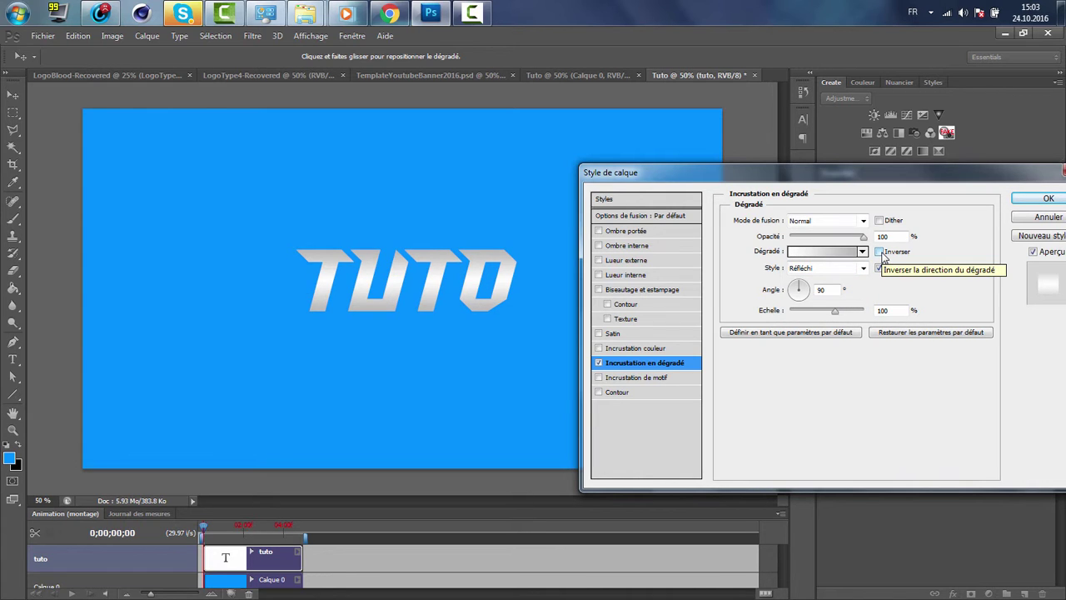
left_click(833, 268)
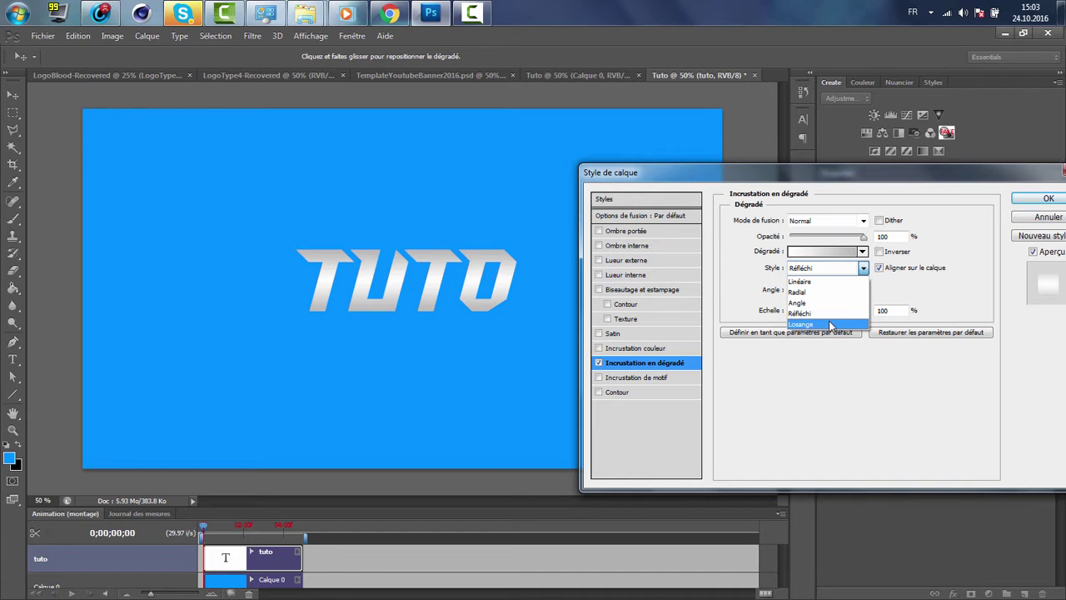
left_click(831, 324)
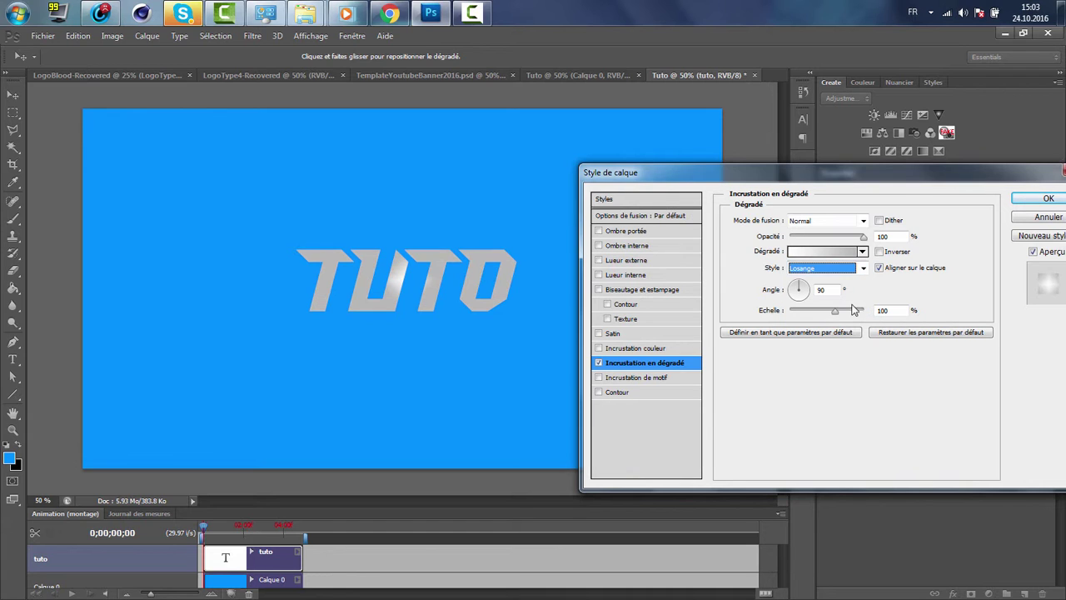
Set the gradient overlay's style back to Linéaire and reverse its direction with Inverser
left_click(862, 268)
left_click(830, 283)
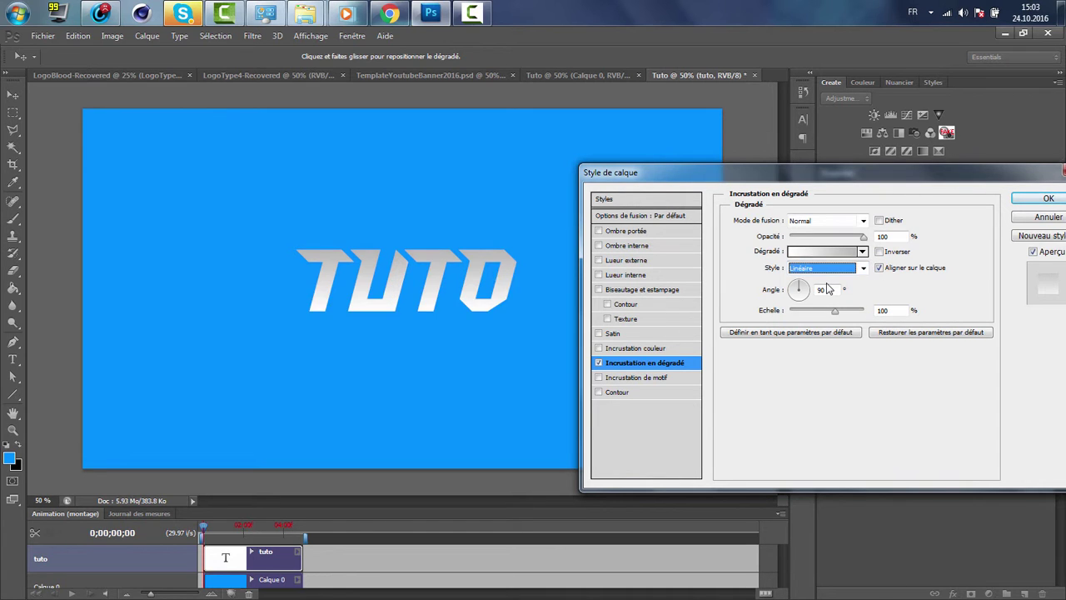
left_click(879, 252)
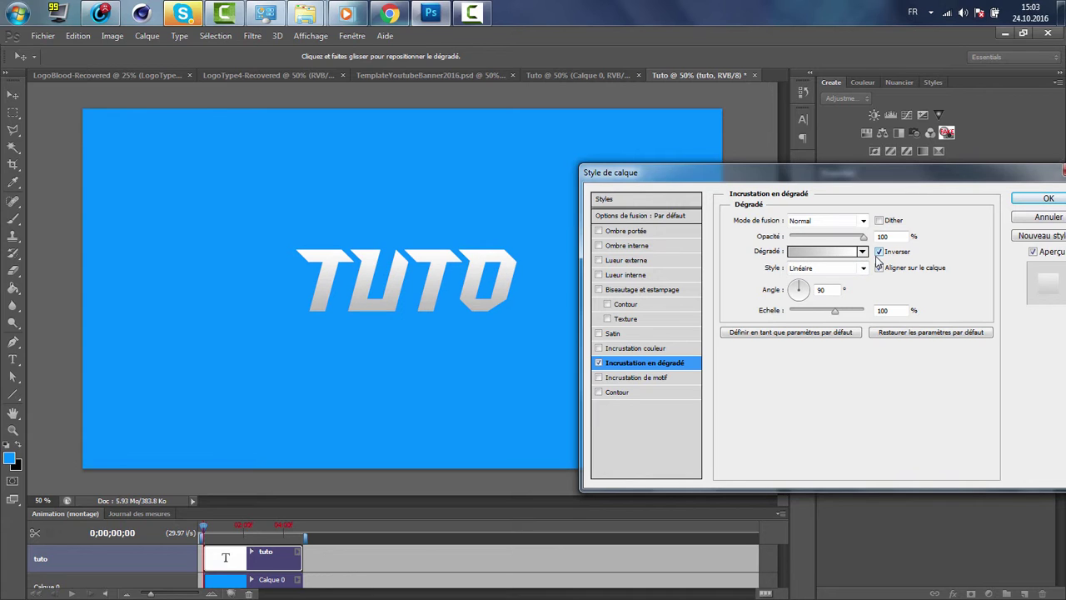
Try several diagonal and near-horizontal angles on the gradient overlay, set it back to 90° and apply the layer style
left_click(808, 288)
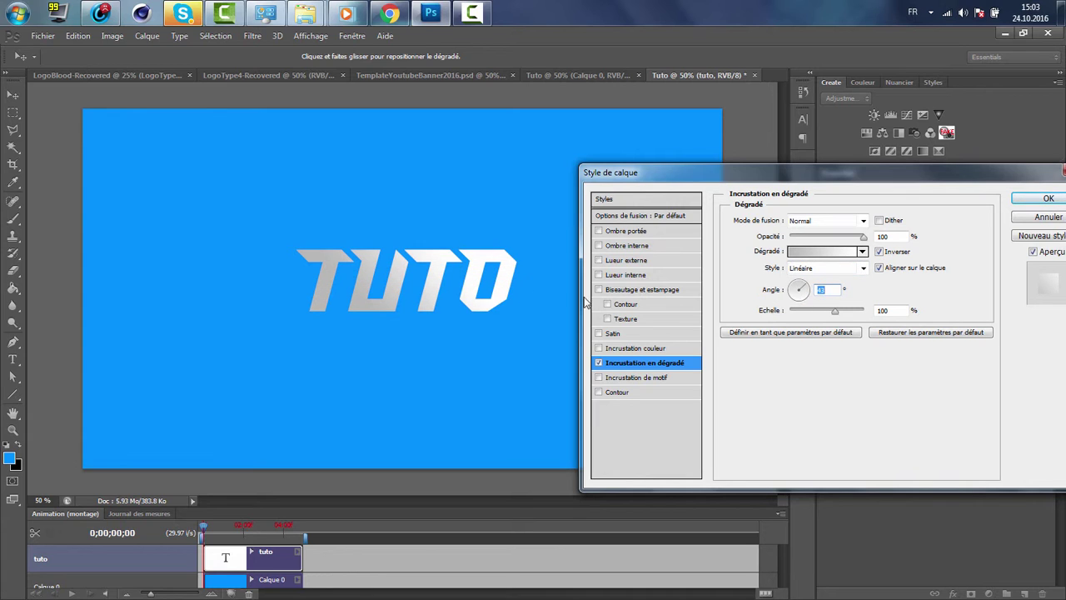
left_click(805, 298)
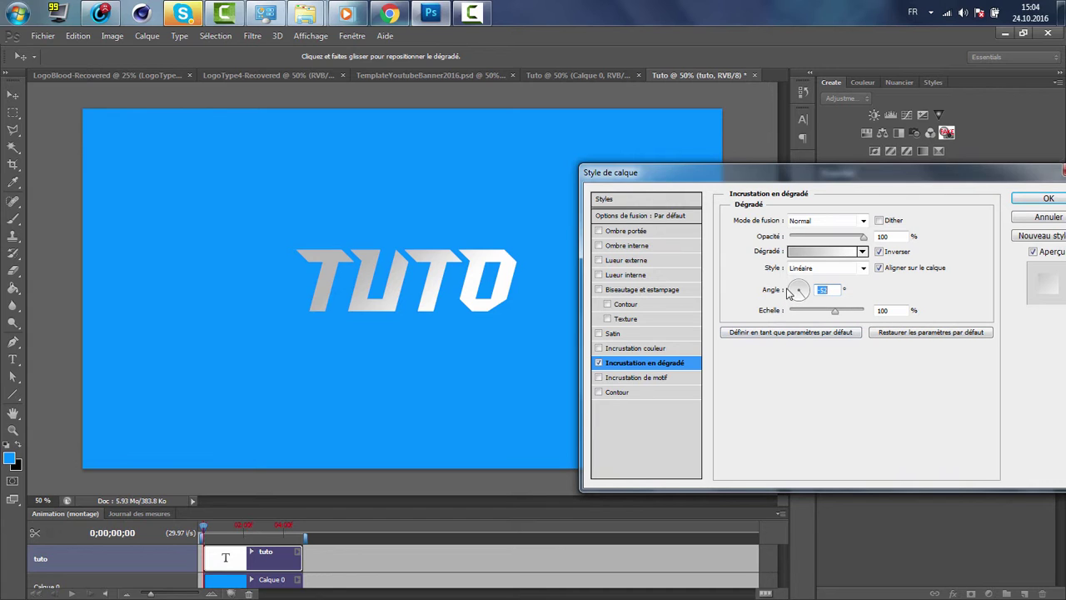
left_click(790, 293)
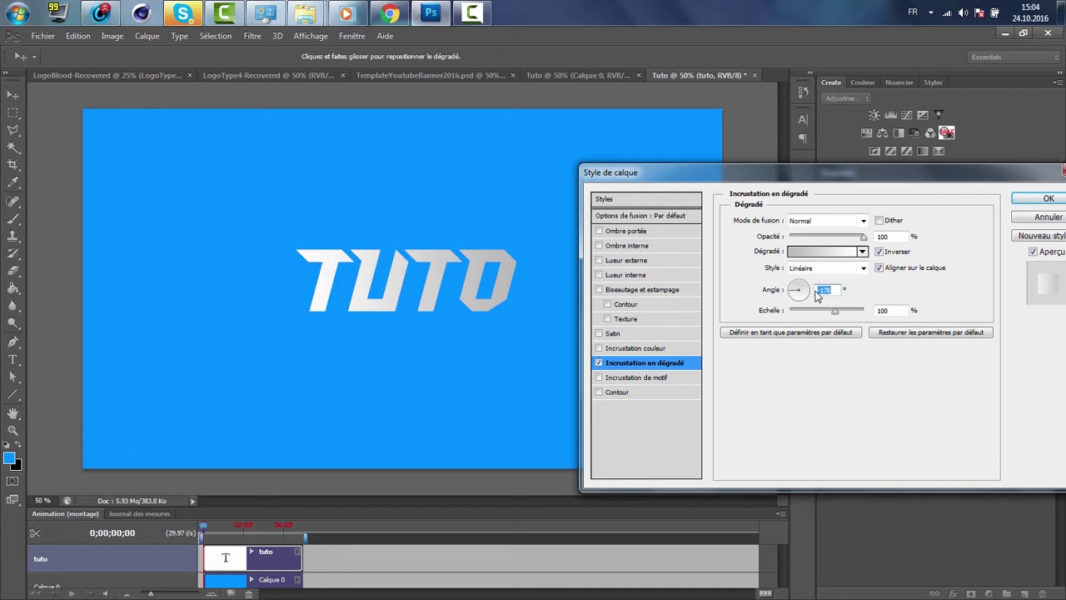
key("Return")
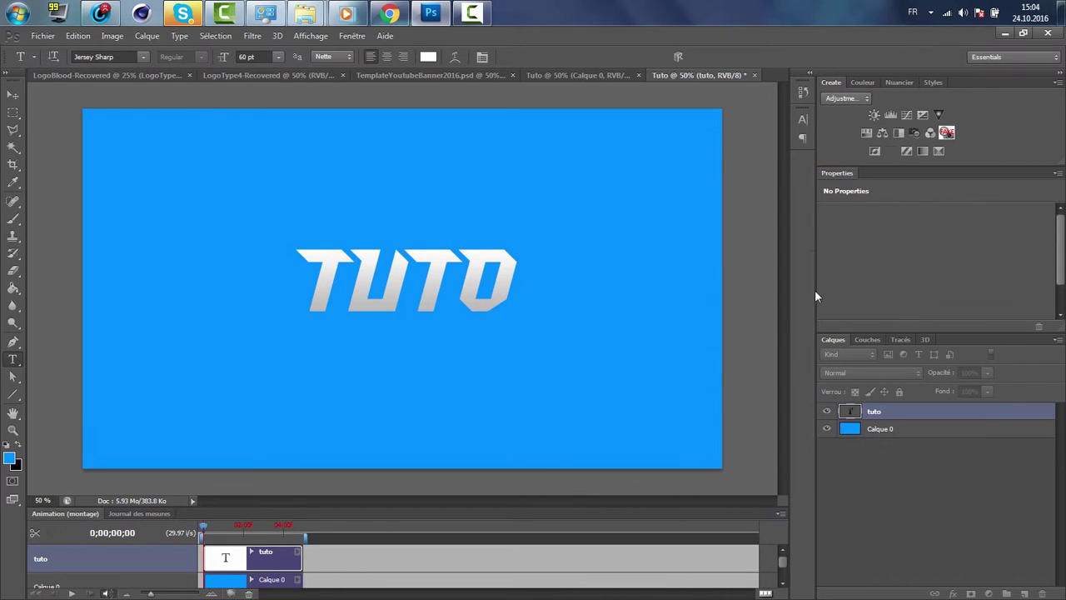
Add a black Contour with Extérieur position to the tuto text layer and reduce its size to 6 px
double_click(919, 415)
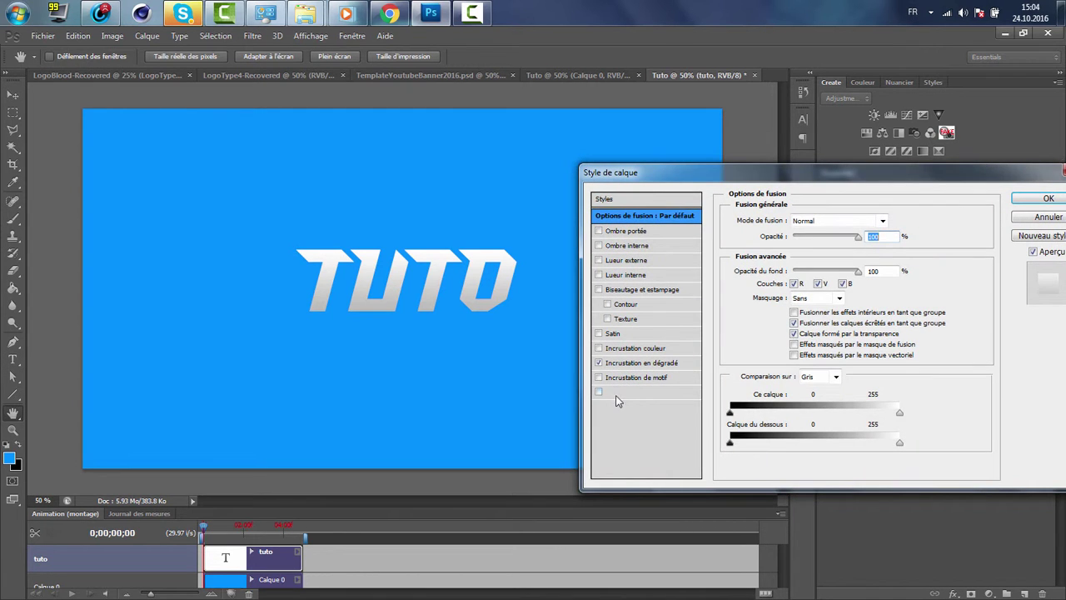
left_click(617, 399)
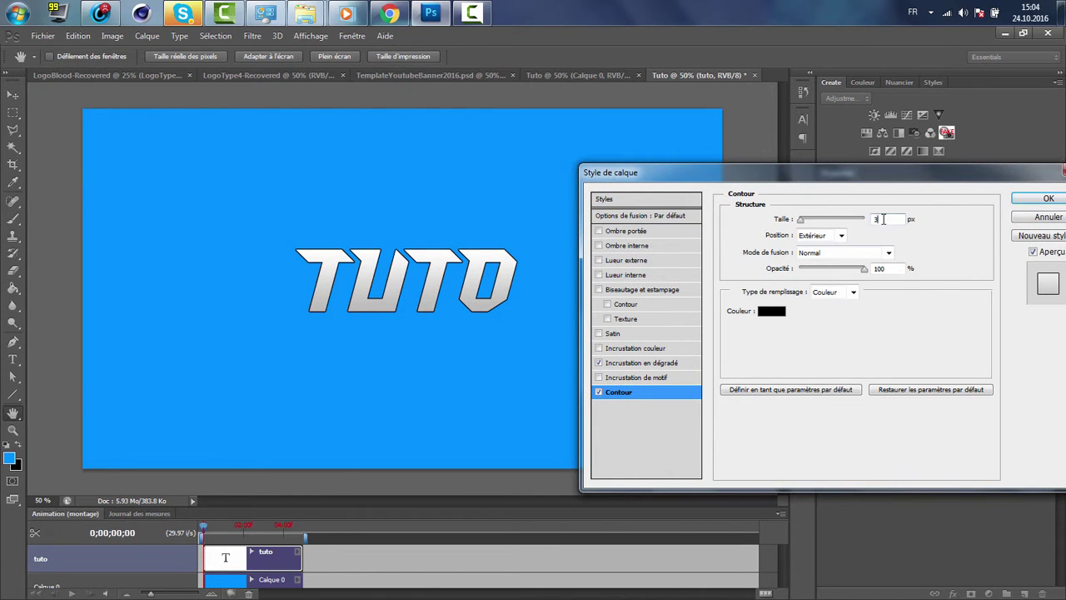
left_click_drag(856, 219, 883, 226)
left_click(807, 222)
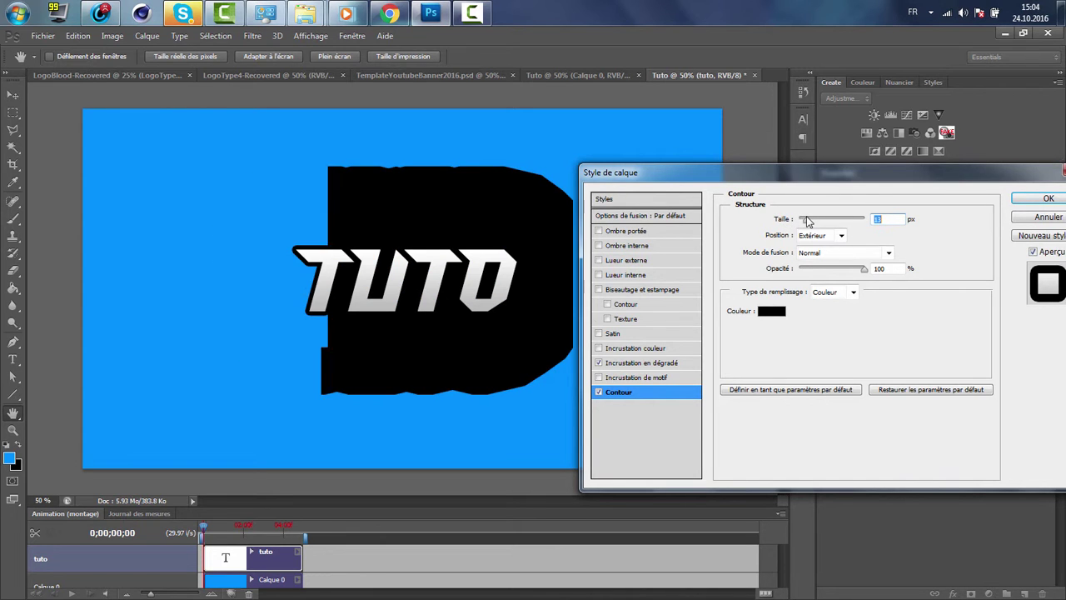
left_click_drag(807, 222, 805, 225)
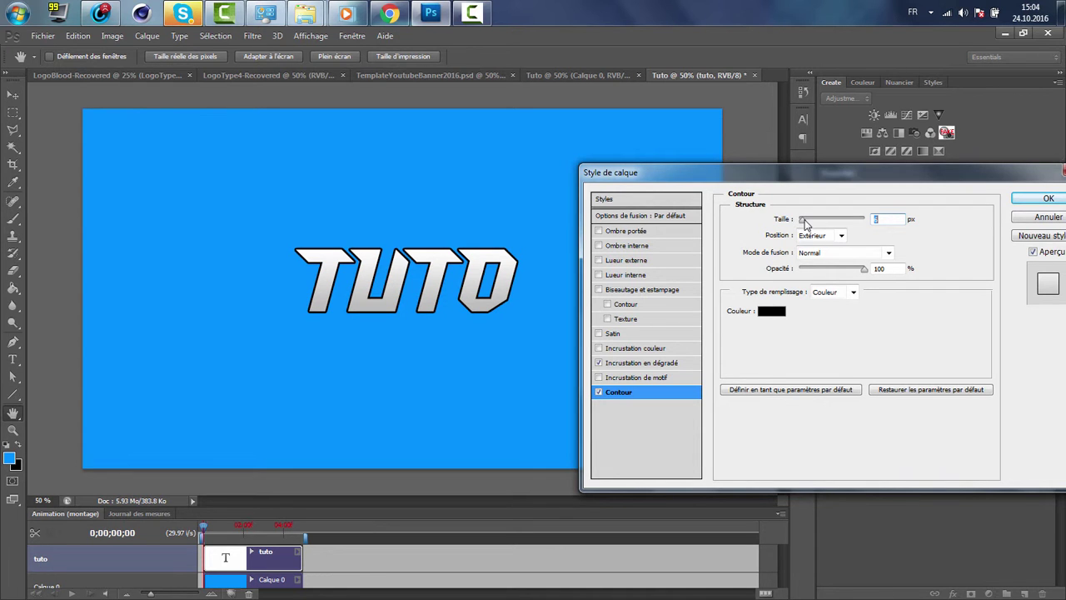
Try the text with Incrustation en dégradé and Contour turned off, toggling Incrustation couleur on and off for comparison
left_click_drag(805, 181, 803, 150)
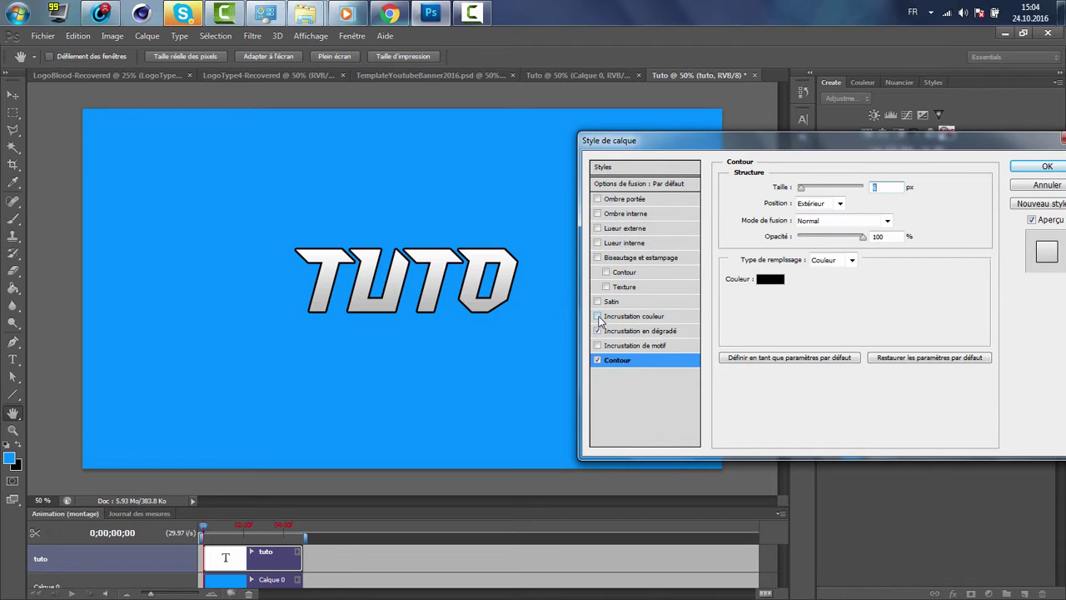
left_click(597, 317)
left_click(597, 317)
left_click(597, 330)
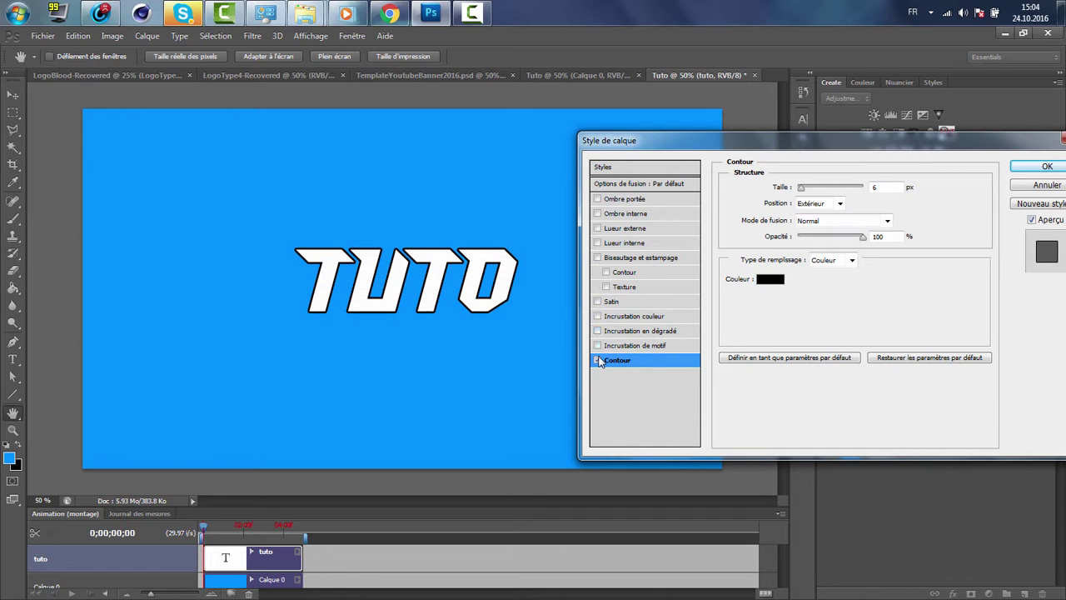
left_click(597, 360)
left_click(597, 316)
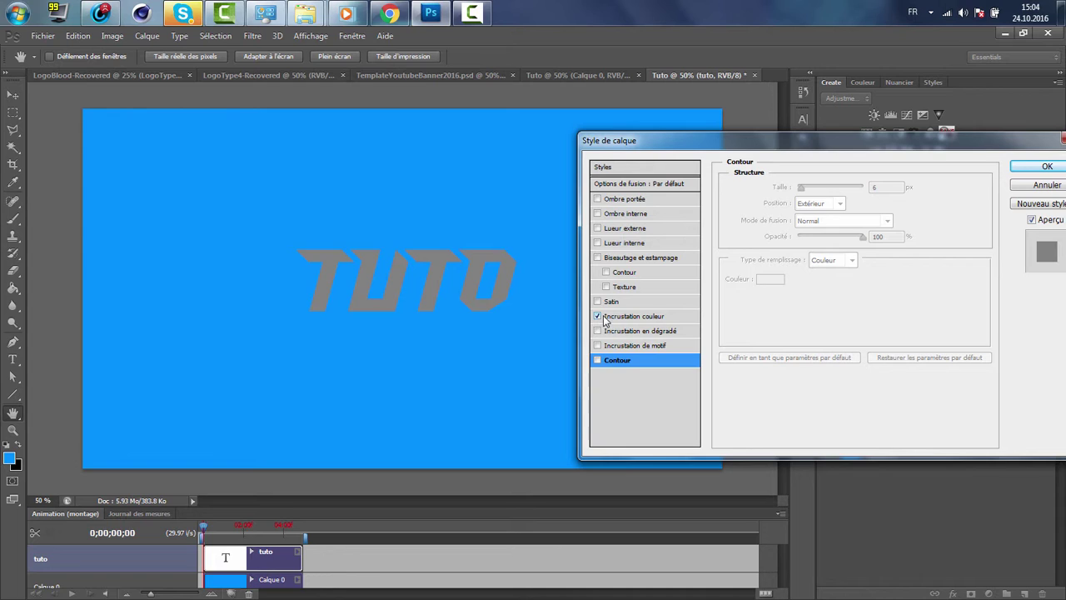
left_click(598, 319)
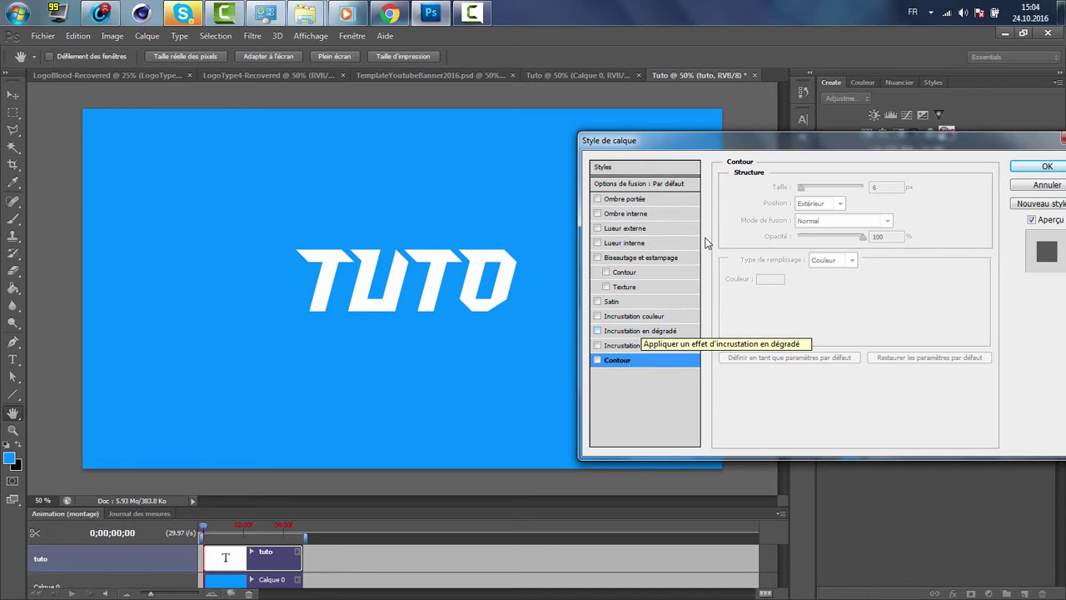
Enable Incrustation en dégradé and Contour on the text and apply the layer style
left_click(647, 333)
left_click(597, 359)
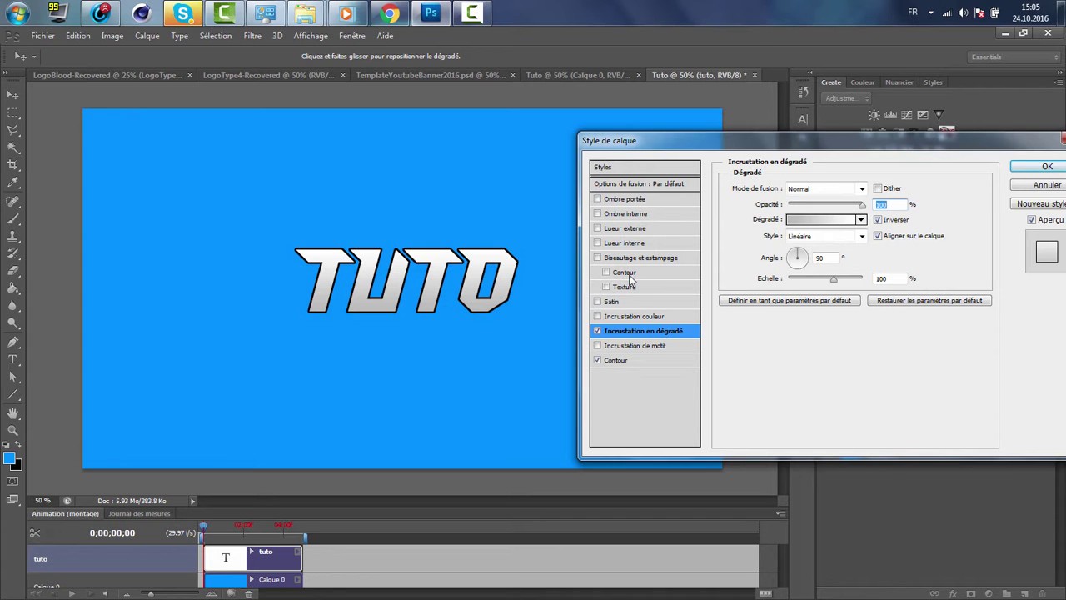
left_click(1055, 170)
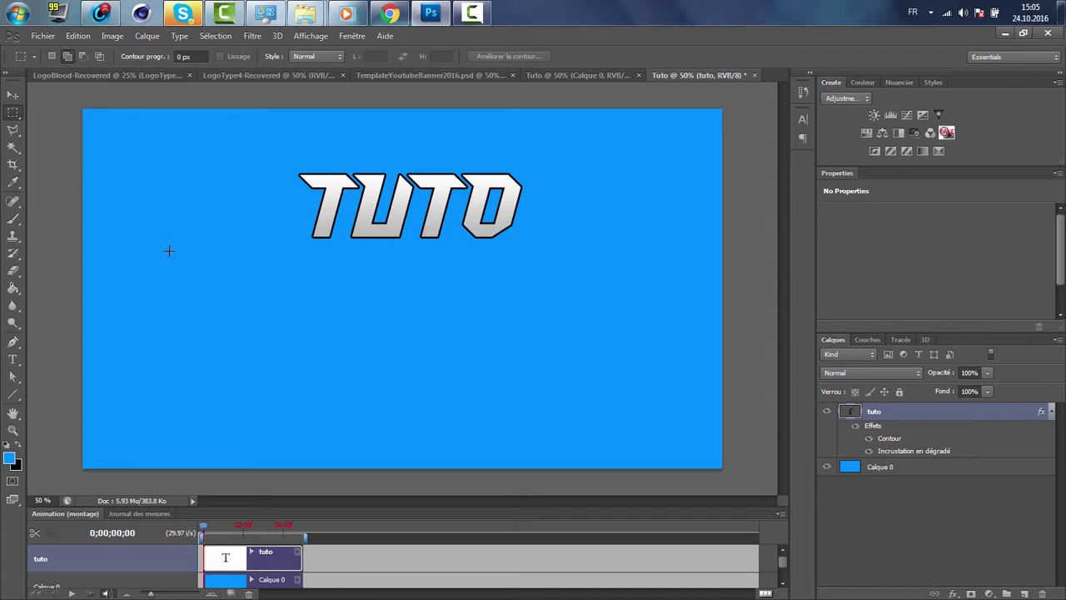
left_click(13, 270)
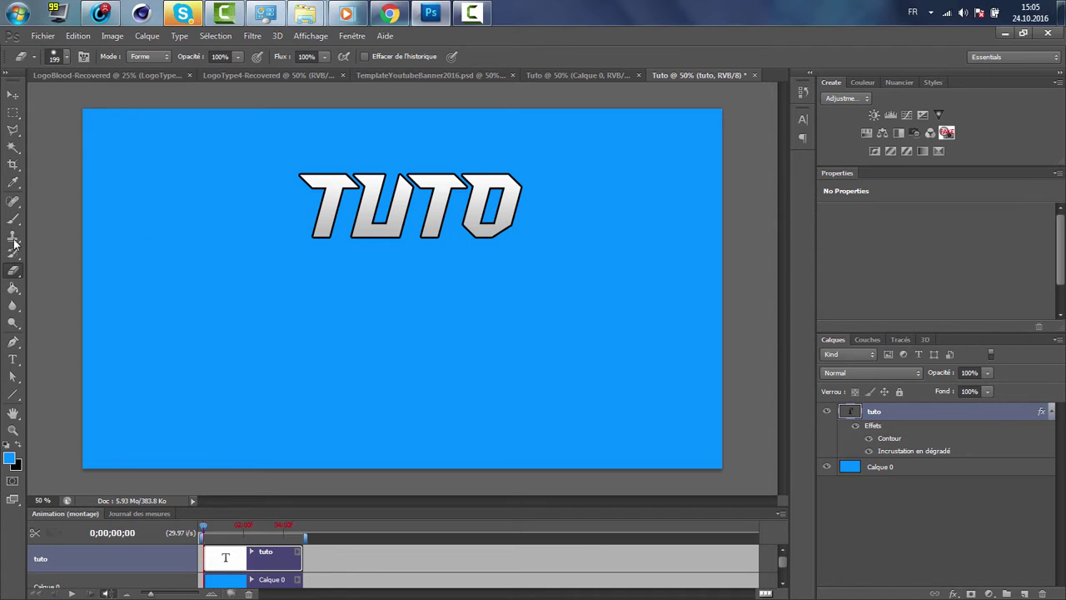
left_click(14, 220)
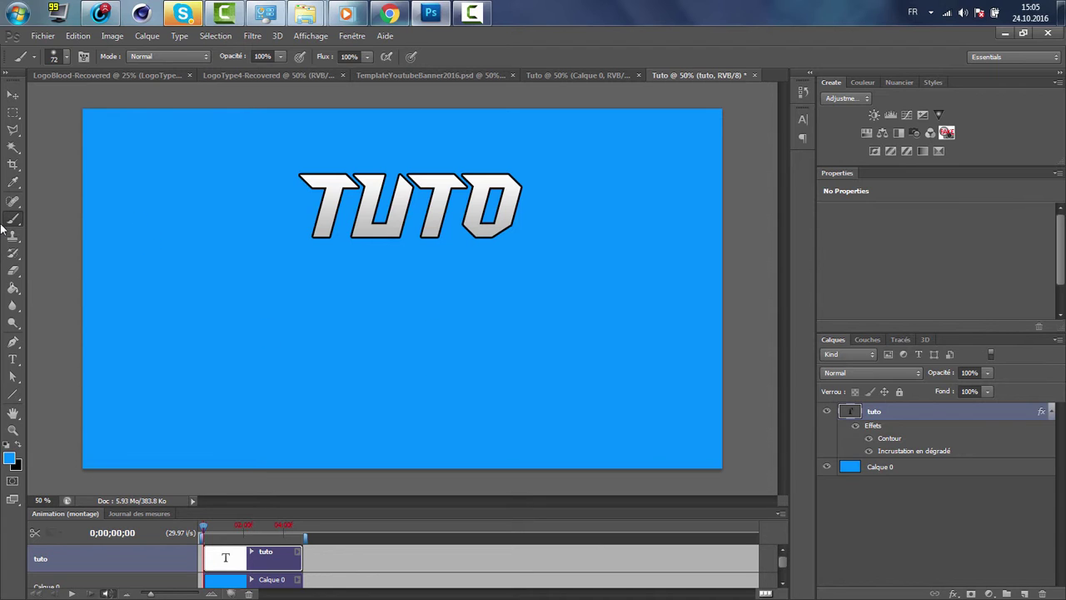
left_click(14, 270)
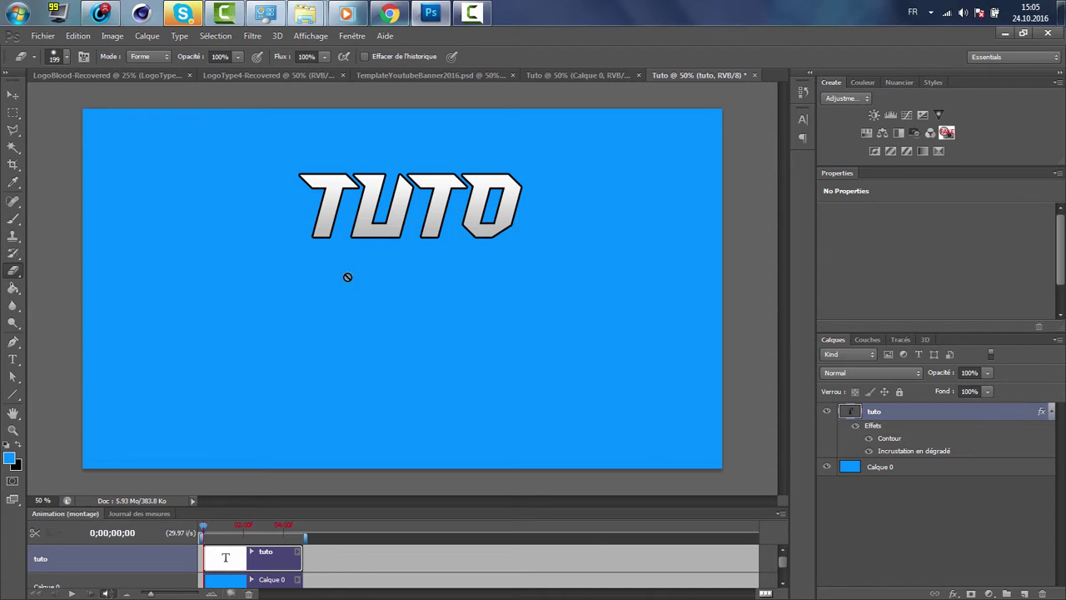
Create a new empty layer above the text layer and rename it calque
left_click(1025, 594)
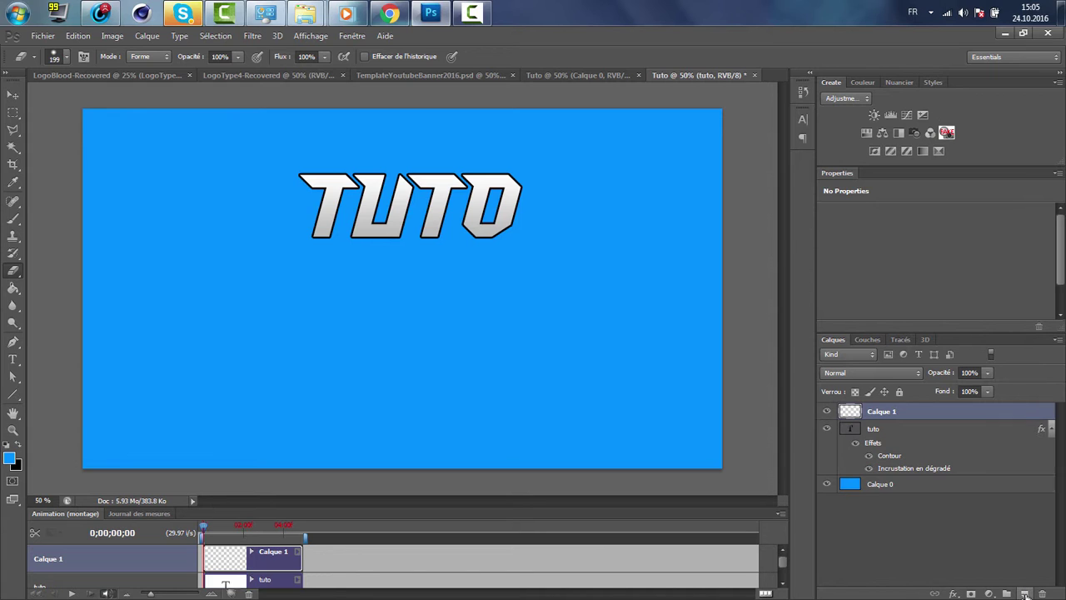
double_click(883, 412)
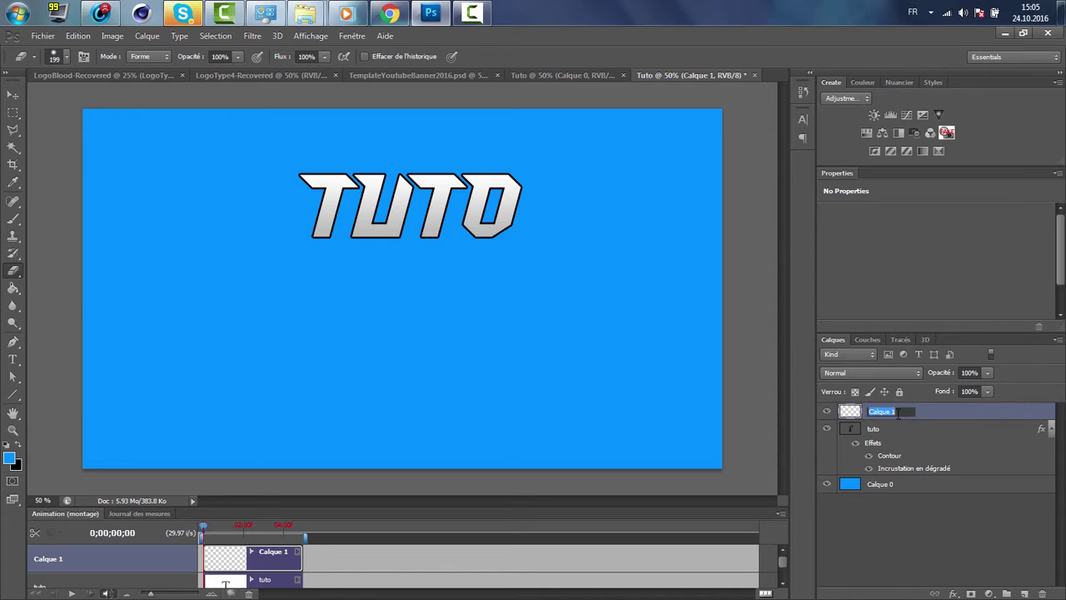
key("BackSpace")
key("Return")
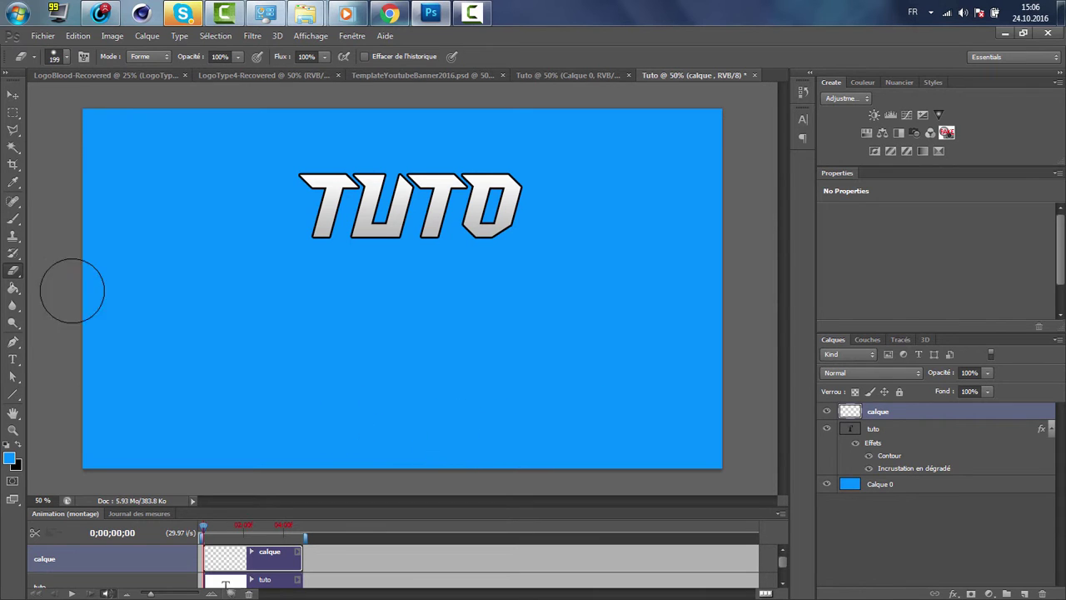
Draw a wide rectangular selection below the TUTO text on the calque layer
left_click(14, 112)
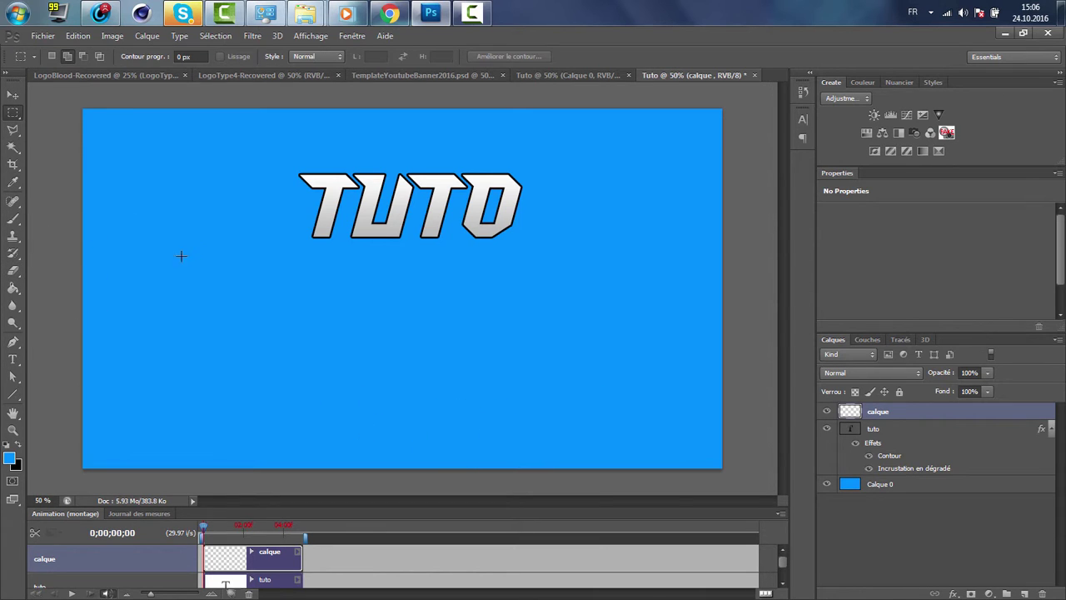
left_click_drag(171, 271, 681, 426)
left_click(175, 464)
key("ctrl+z")
Fill the selected area with black, clear the selection and centre the rectangle beneath the TUTO text
key("x")
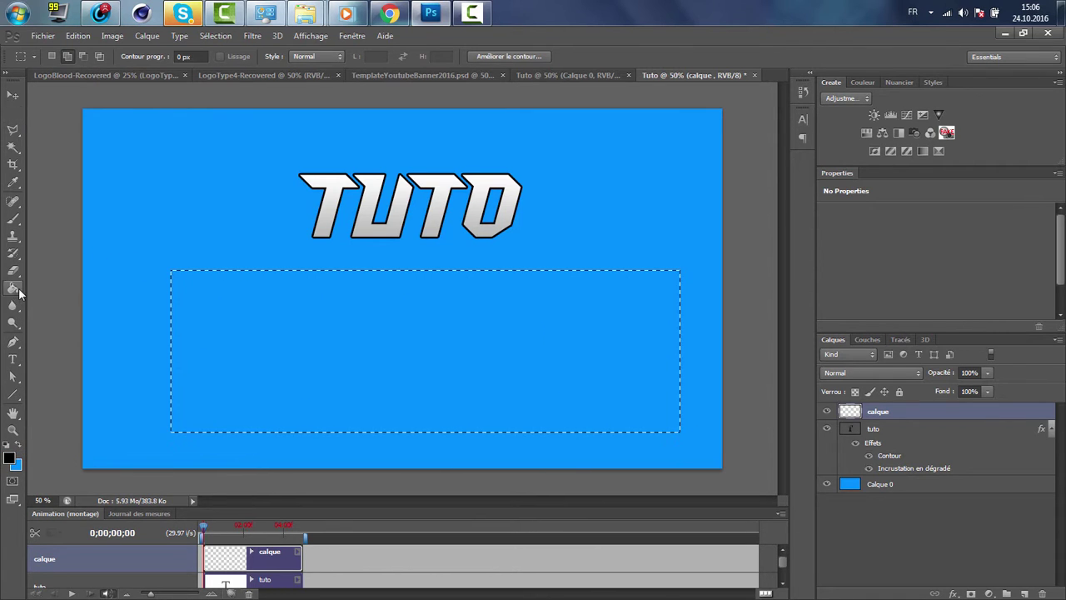
left_click(13, 287)
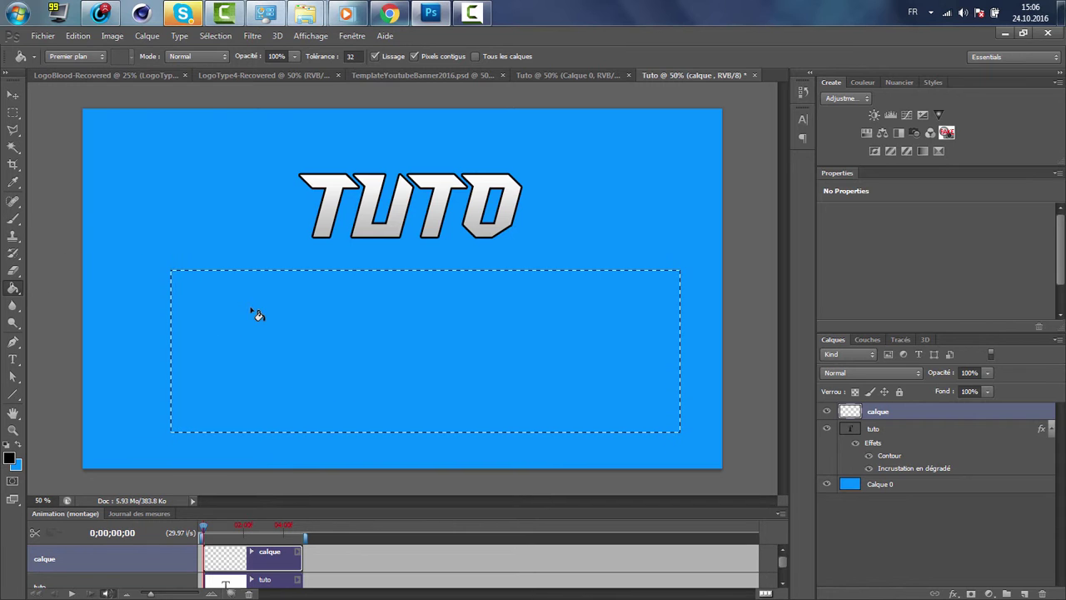
left_click(325, 348)
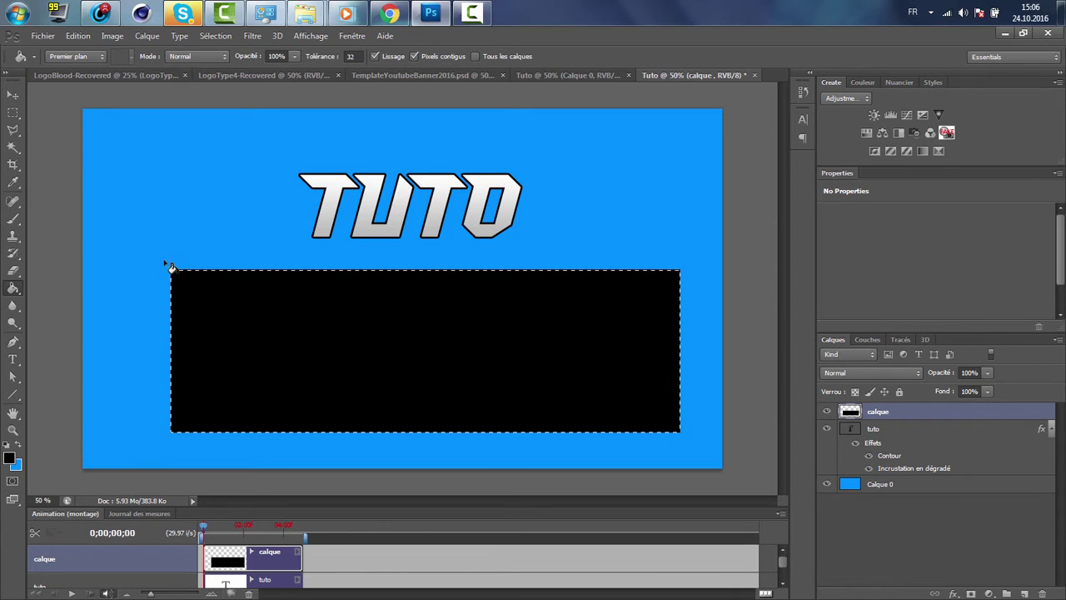
key("ctrl+d")
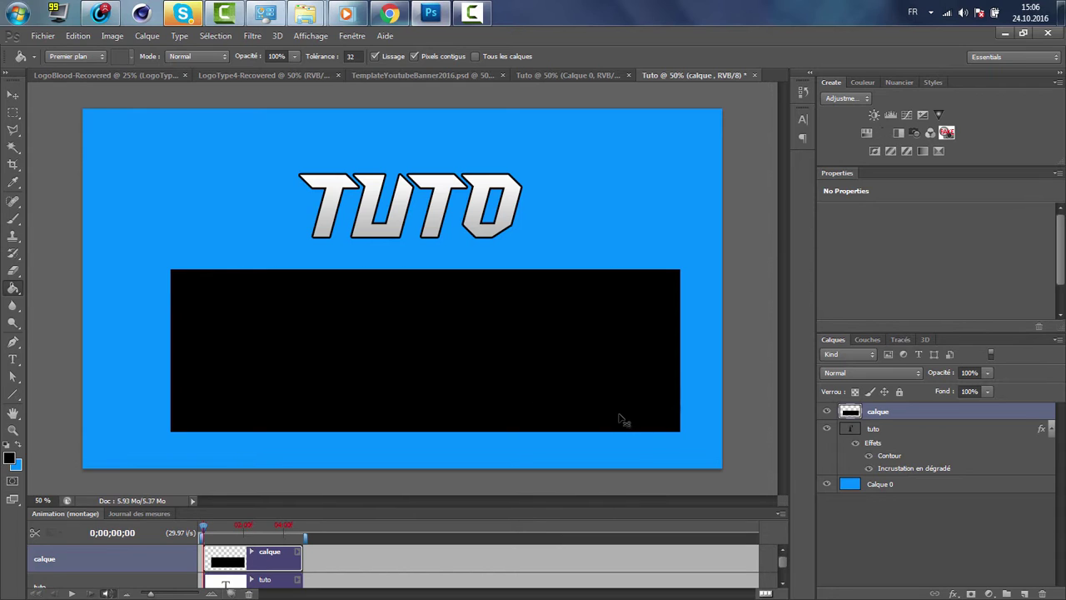
left_click_drag(615, 404, 595, 408)
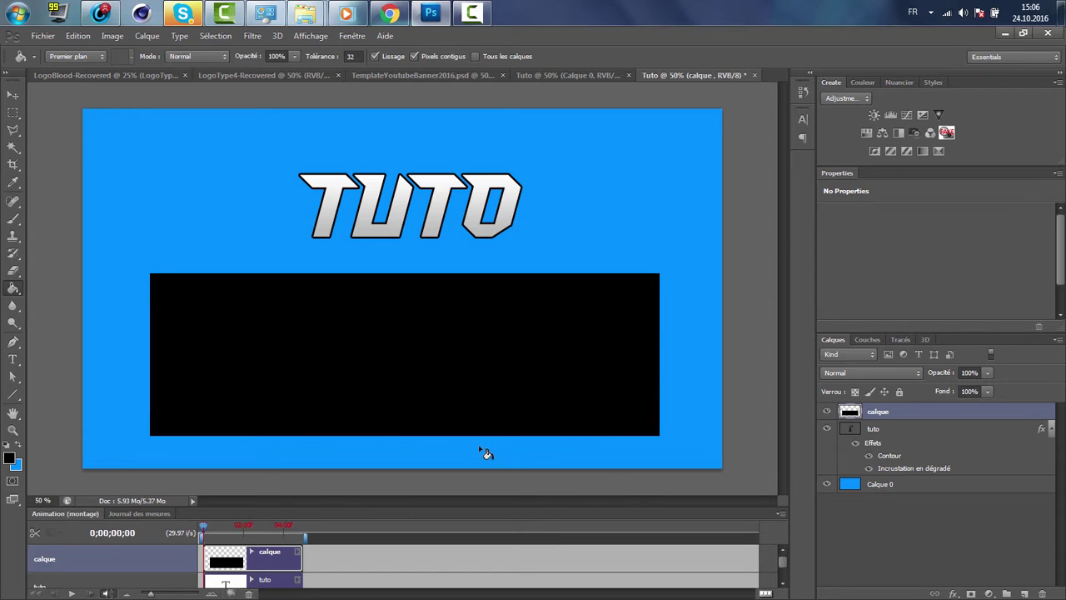
Set the Eraser to a soft round 154 px brush with 0% hardness and erase diagonally across the black rectangle's upper-left corner
left_click(13, 219)
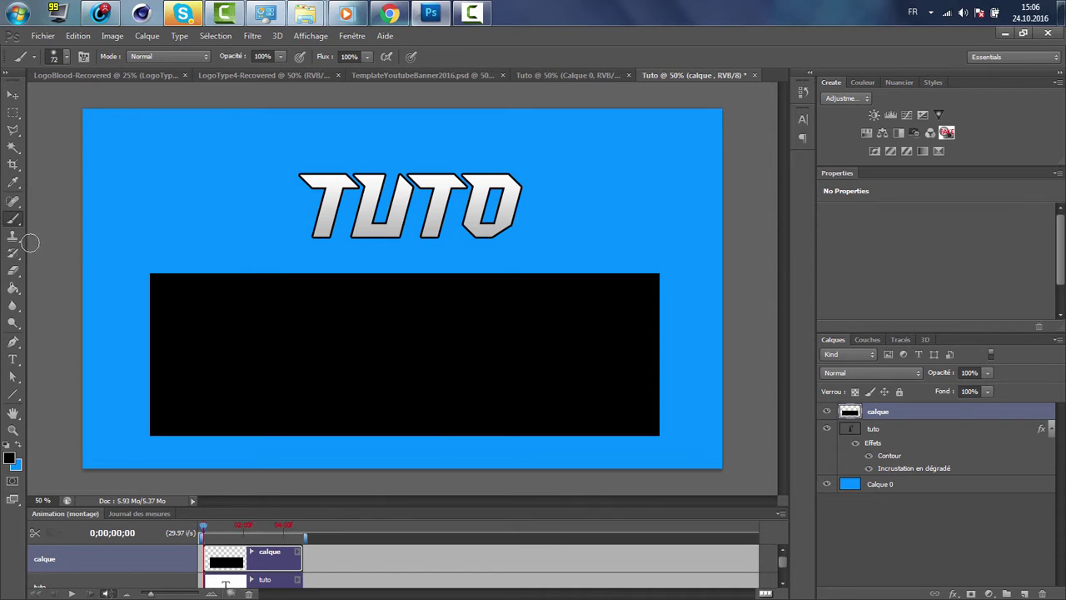
left_click(13, 270)
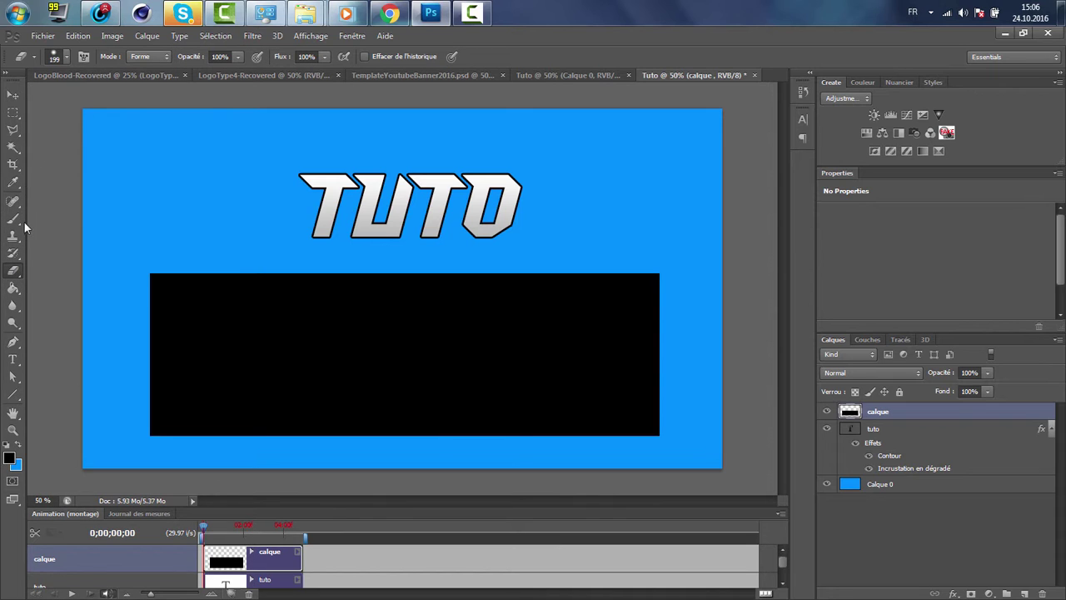
left_click(66, 57)
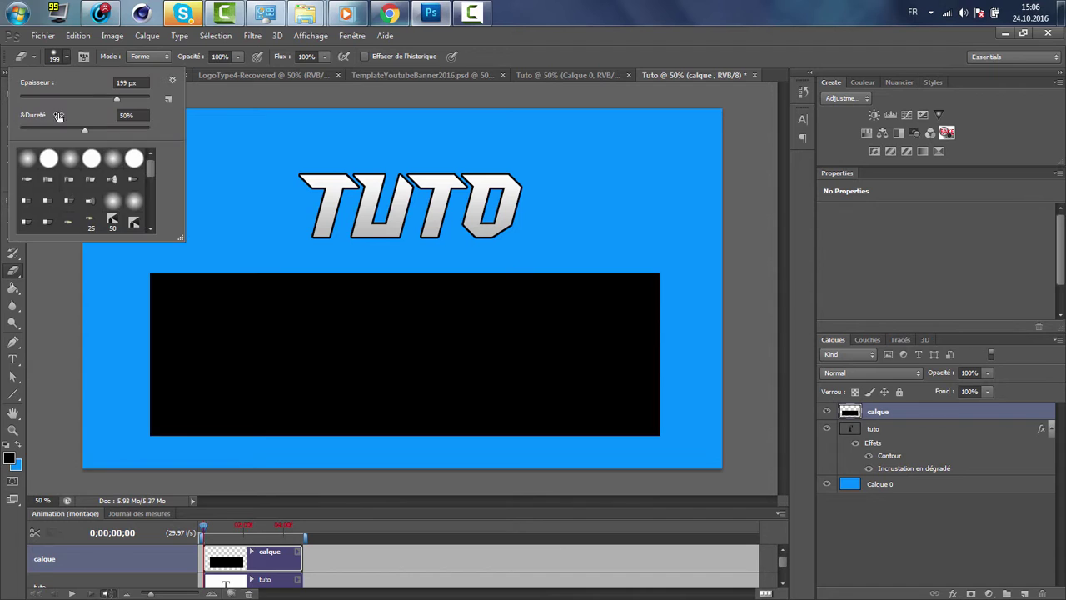
left_click(27, 162)
left_click_drag(130, 99, 140, 101)
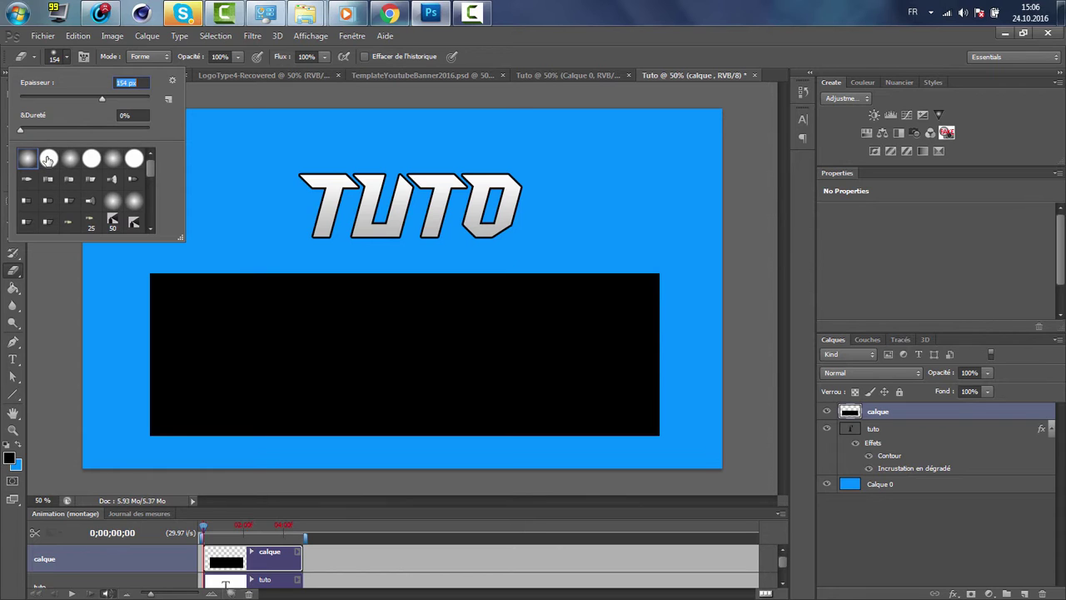
left_click(64, 259)
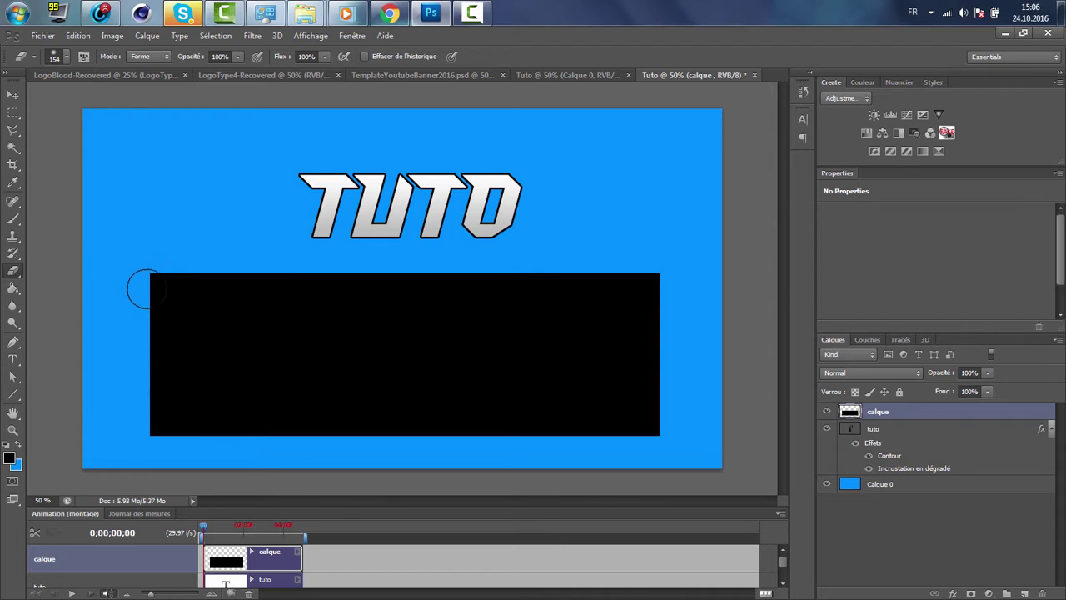
mouse_move(136, 326)
left_mouse_down()
mouse_move(164, 292)
mouse_move(259, 231)
mouse_move(187, 287)
mouse_move(178, 280)
mouse_move(149, 318)
left_mouse_up()
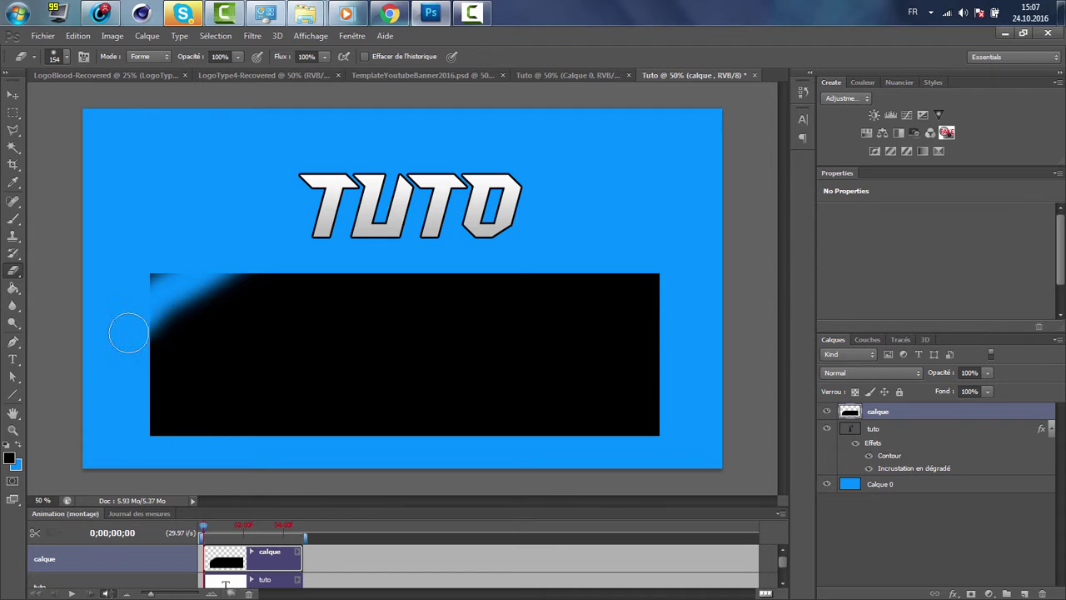
Switch the Eraser to a hard round brush and erase a diagonal band and a separate round spot from the black rectangle
left_click(67, 61)
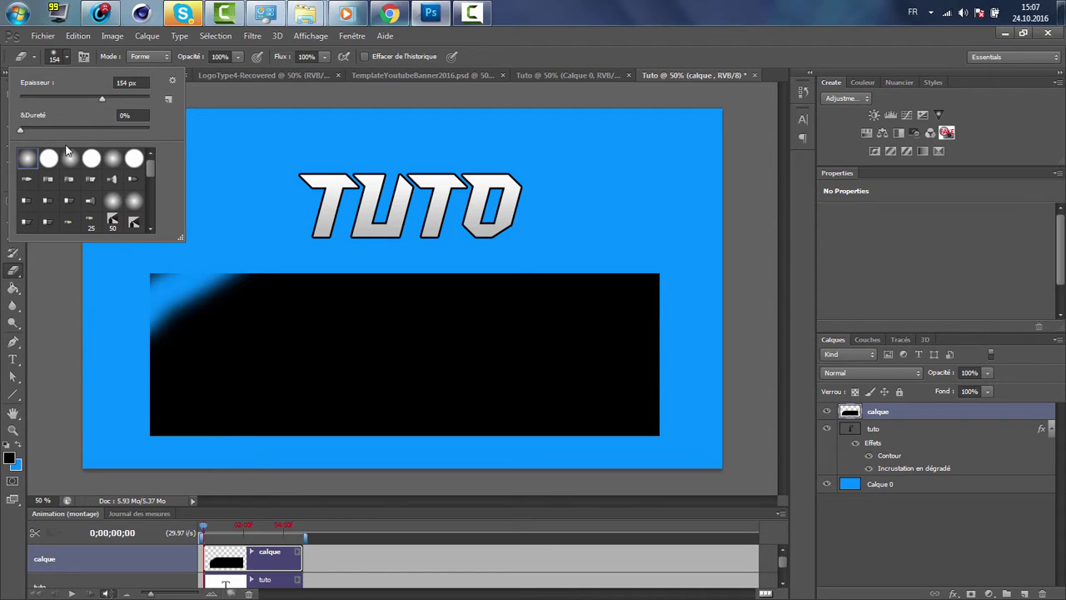
left_click(50, 158)
left_click(147, 431)
mouse_move(162, 416)
left_mouse_down()
mouse_move(250, 329)
mouse_move(350, 269)
mouse_move(391, 265)
left_mouse_up()
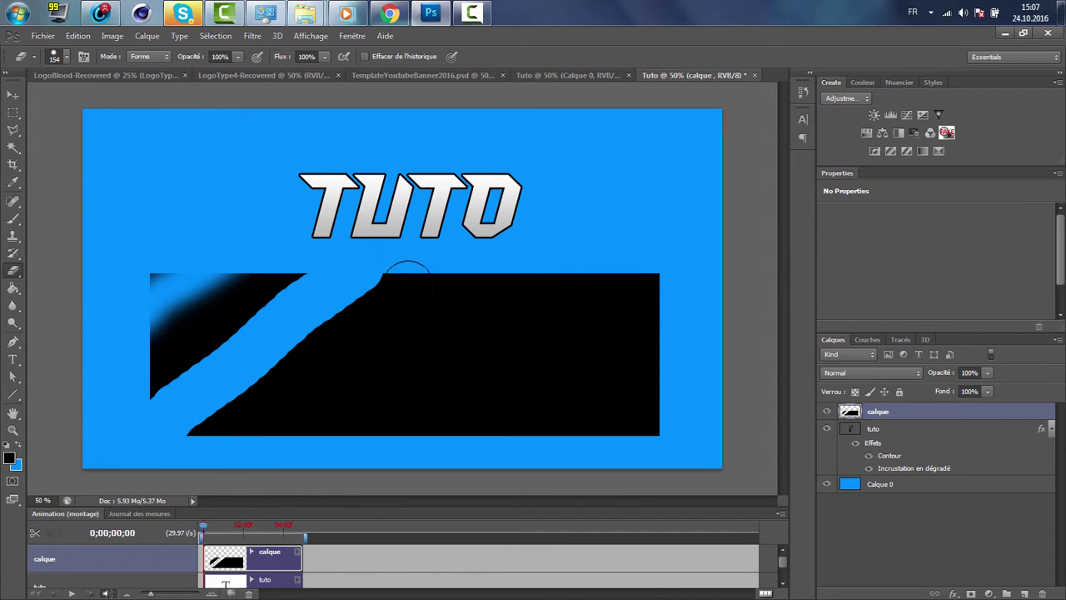
left_click(448, 329)
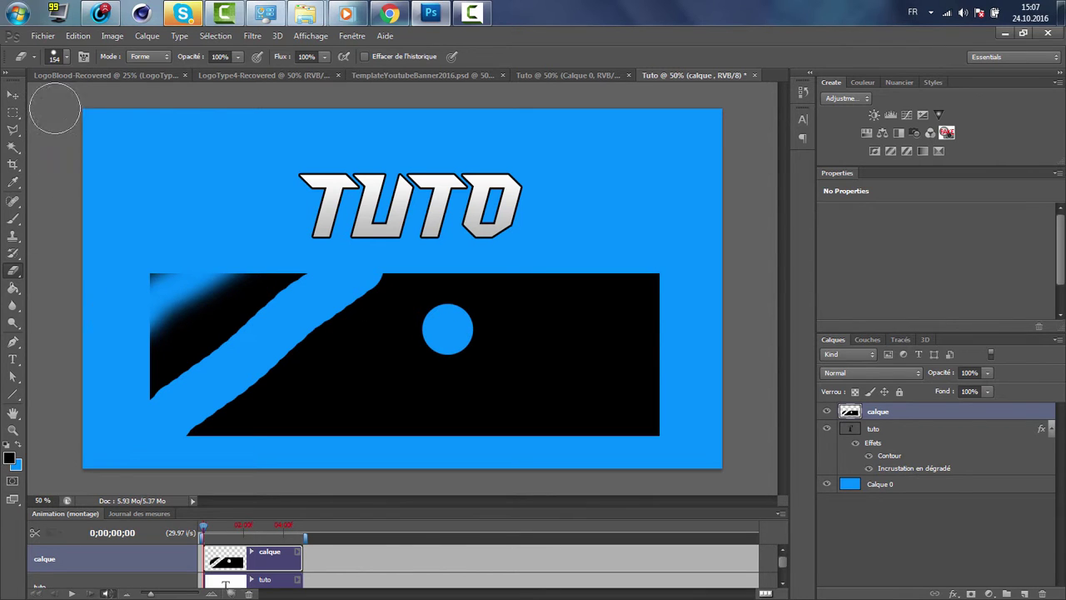
Erase a soft spot beside the round hole in the black rectangle with the soft 154 px brush, and delete the calque layer
left_click(54, 56)
left_click(27, 159)
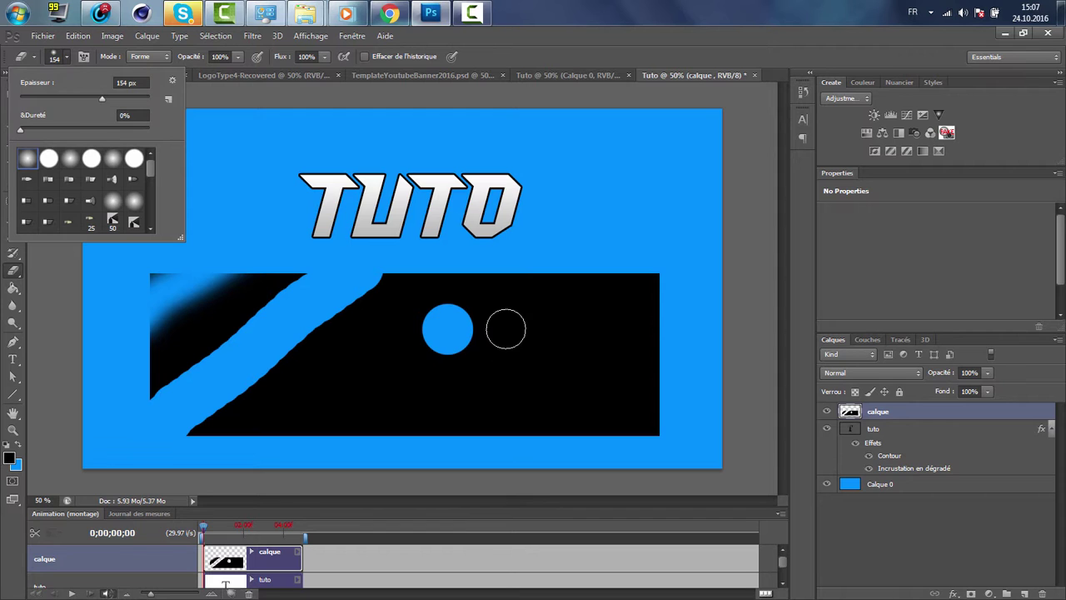
left_click(506, 328)
left_click(505, 327)
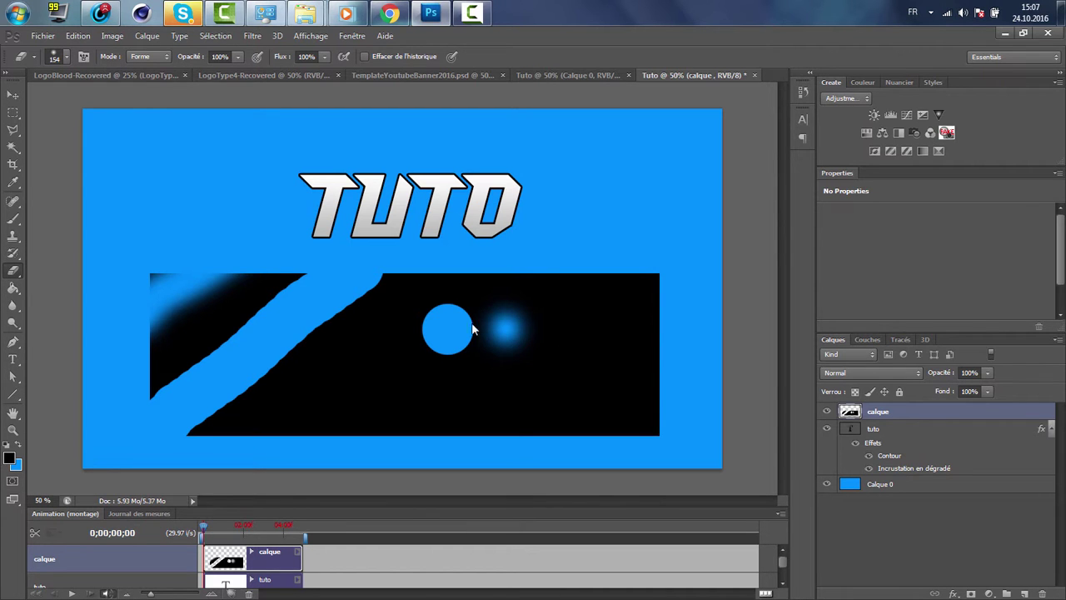
left_click(693, 175)
key("Delete")
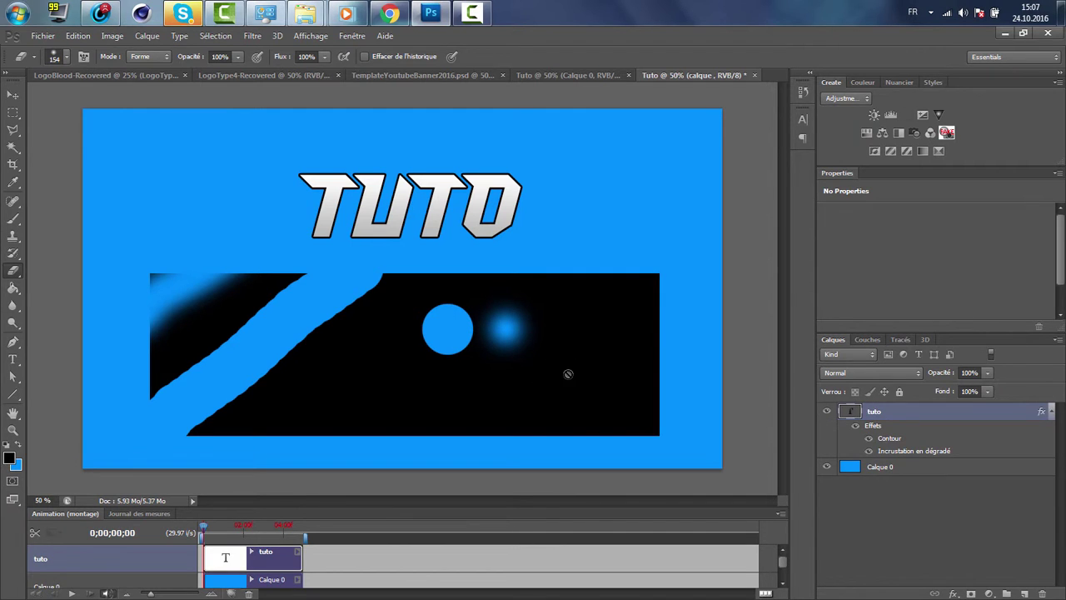
Create a new empty layer above the tuto layer and set the Brush tool's foreground colour to bright red
left_click(15, 220)
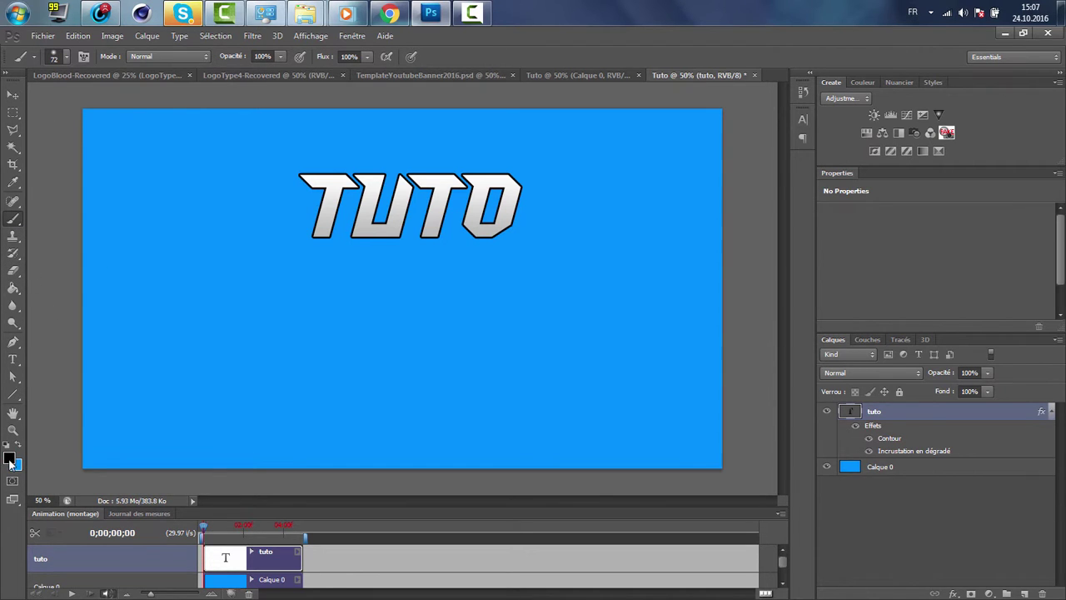
left_click(64, 59)
left_click(1024, 593)
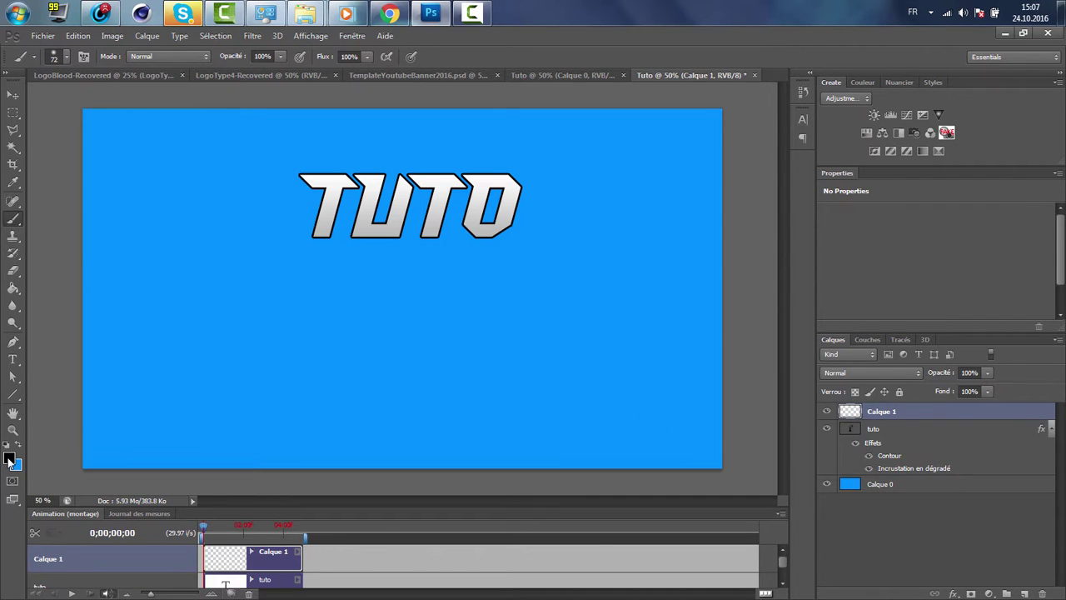
left_click(9, 458)
type("255")
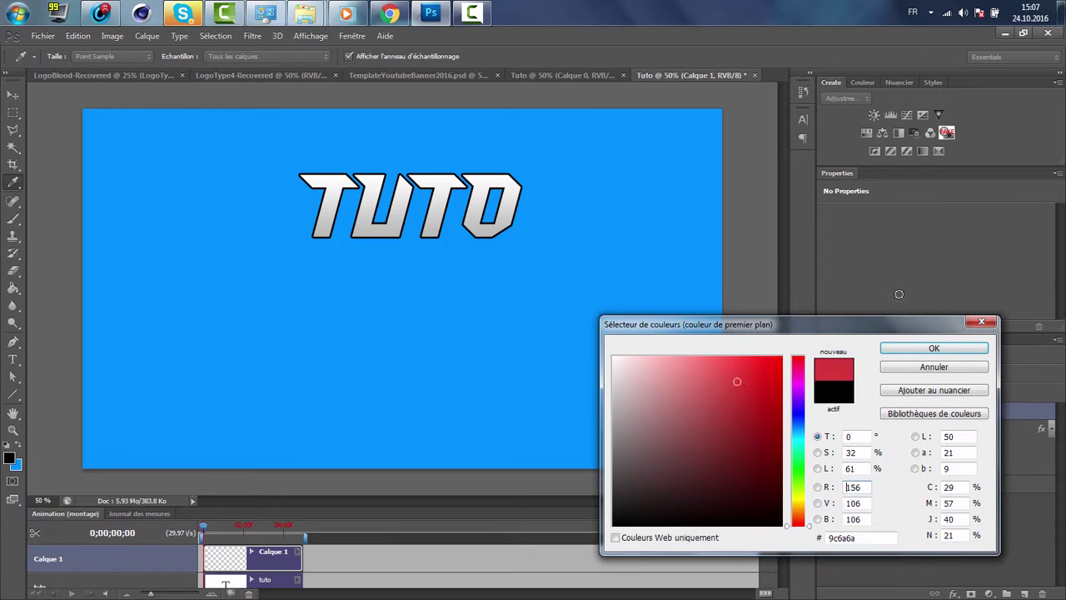
key("Return")
key("b")
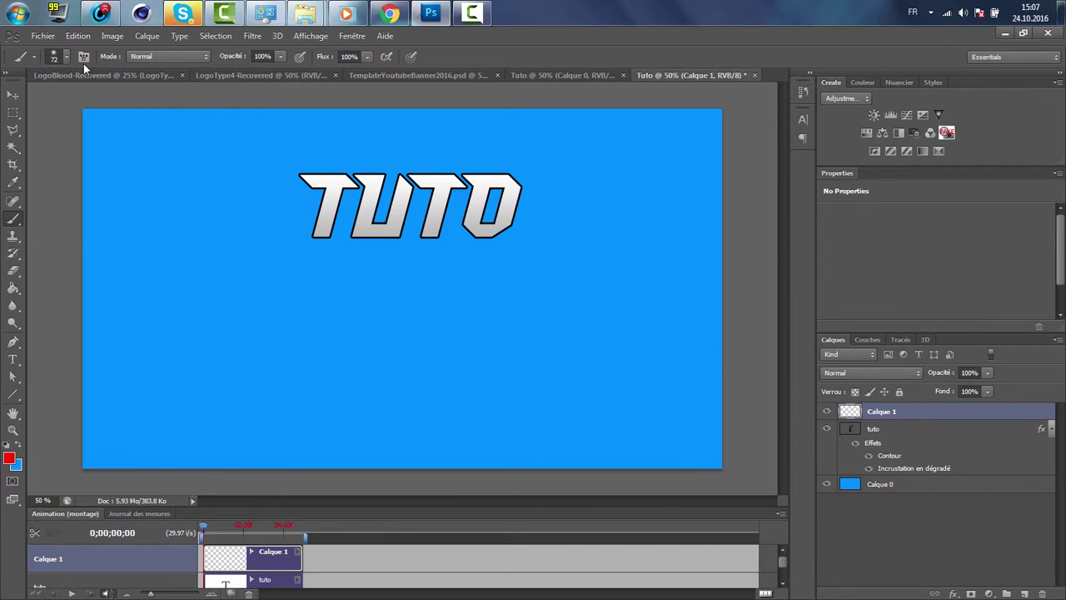
Paint a horizontal red stroke with the soft 72 px brush at 0% hardness and another below it at 100% hardness
left_click(68, 63)
left_click_drag(191, 319, 523, 324)
left_click(59, 57)
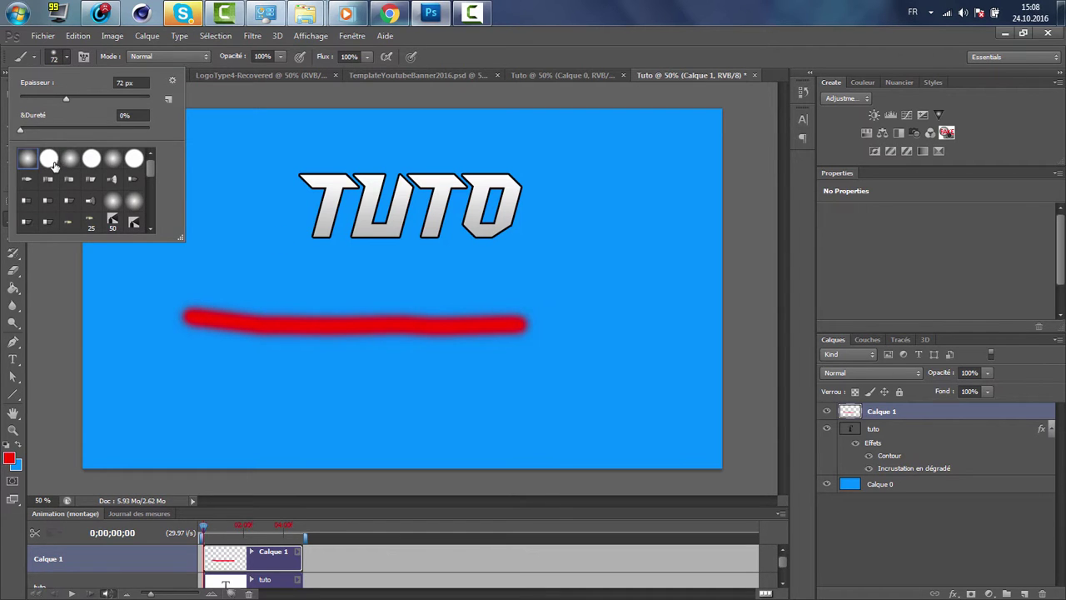
left_click(49, 158)
left_click_drag(172, 377, 542, 397)
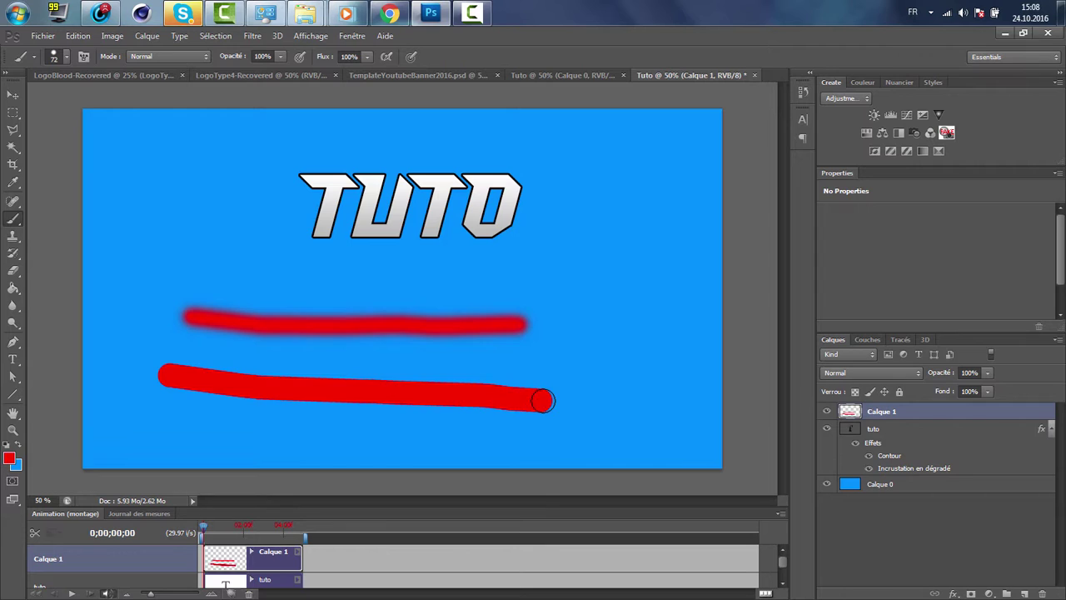
Paint a third red stroke directly beneath the TUTO text with a slightly softened hard brush, and delete the painted layer
left_click(60, 57)
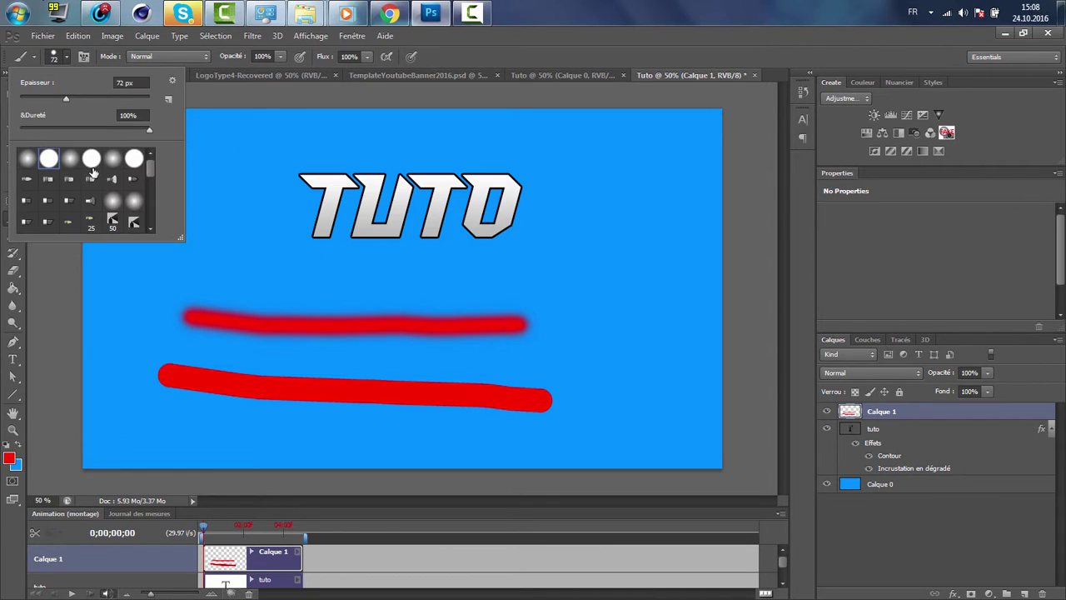
left_click(74, 160)
left_click(88, 159)
left_click(126, 130)
left_click_drag(242, 267, 530, 276)
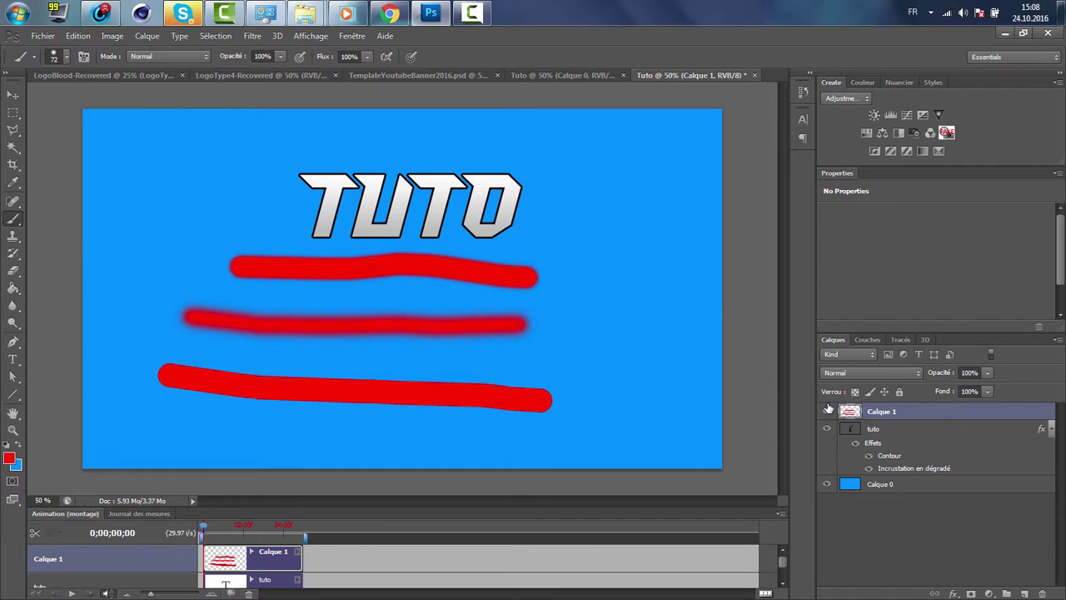
key("Delete")
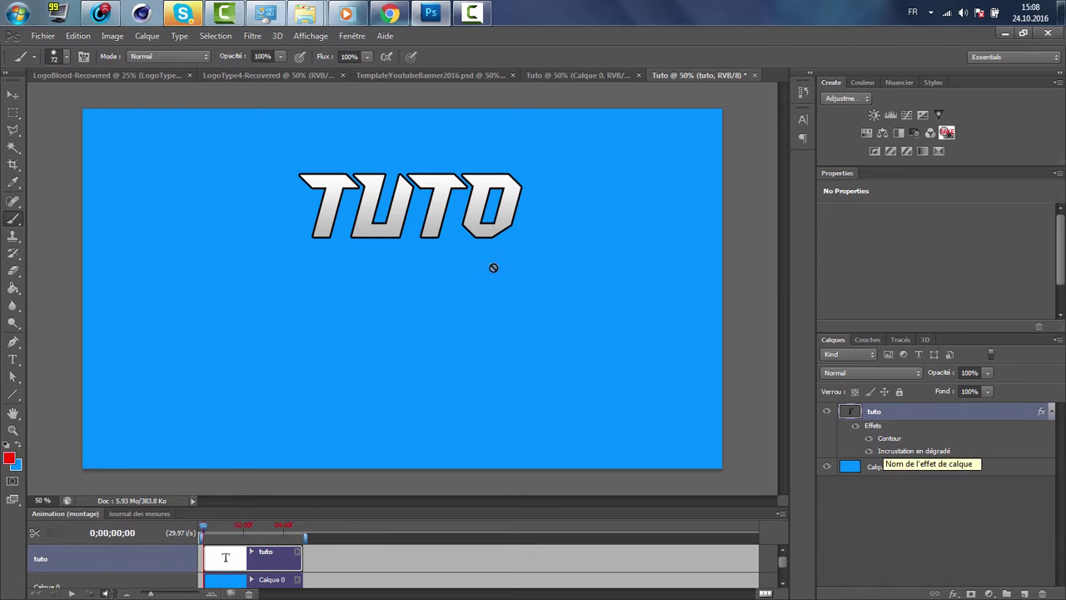
Move the TUTO text down towards the middle of the canvas and scale it proportionally to about 134%
left_click_drag(408, 271, 388, 338)
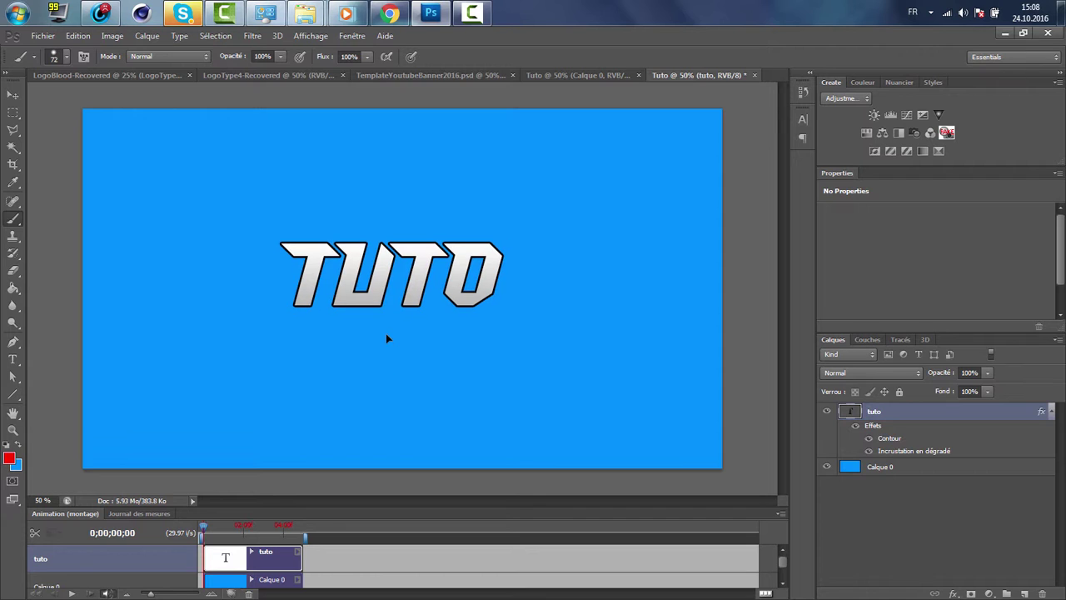
key("ctrl+t")
left_click_drag(272, 229, 212, 205)
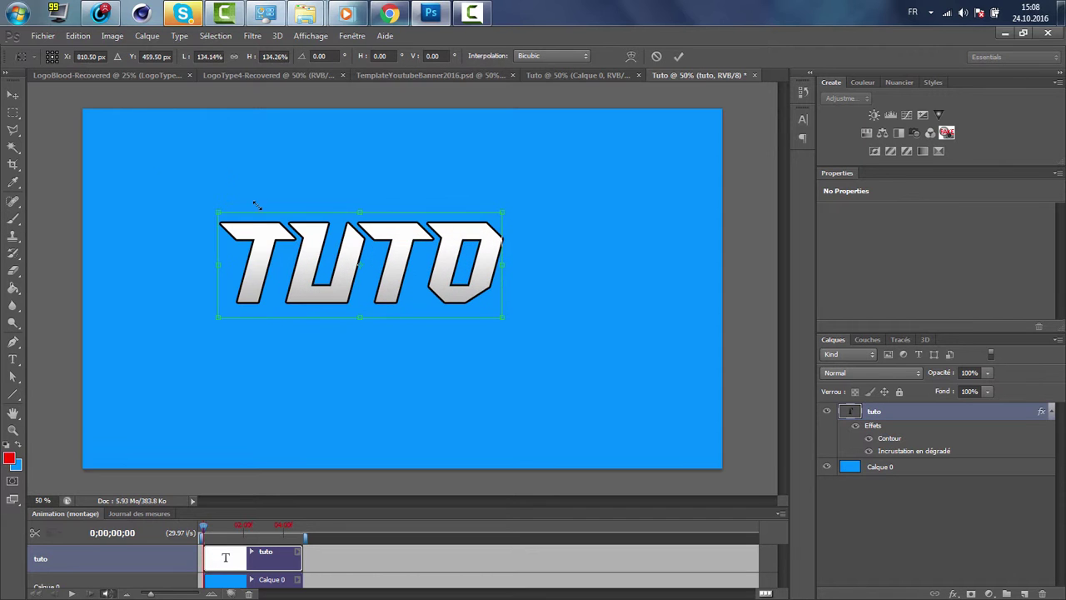
key("b")
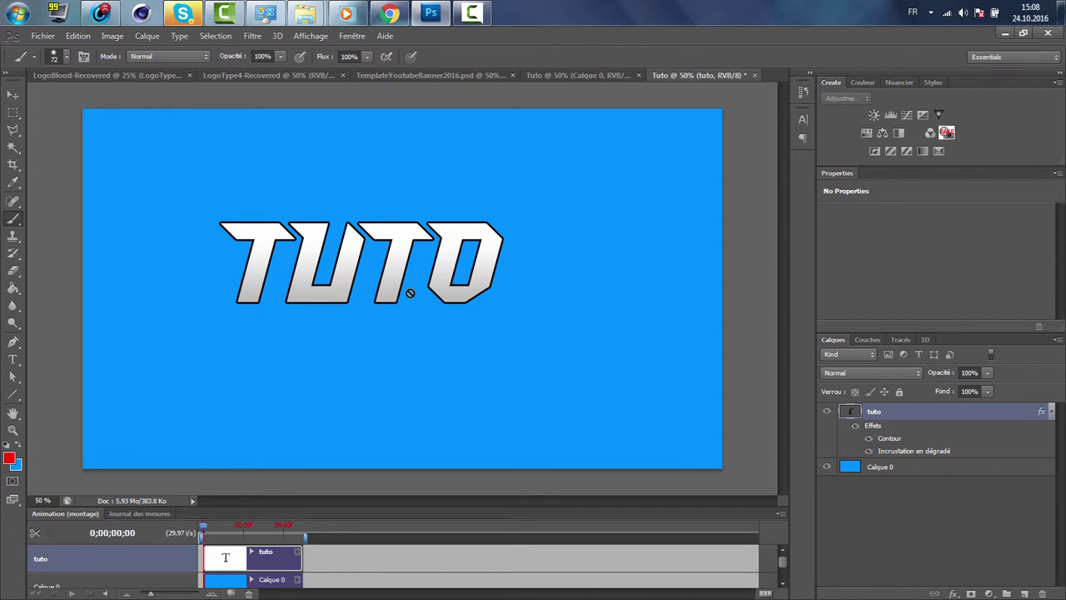
left_click(16, 360)
left_click(410, 265)
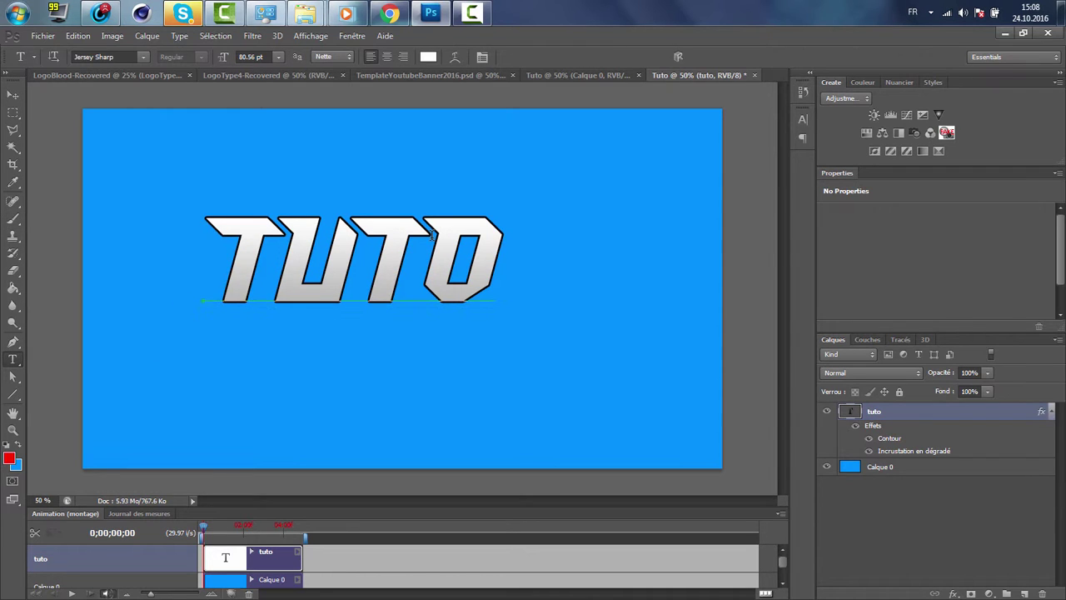
key("ctrl+a")
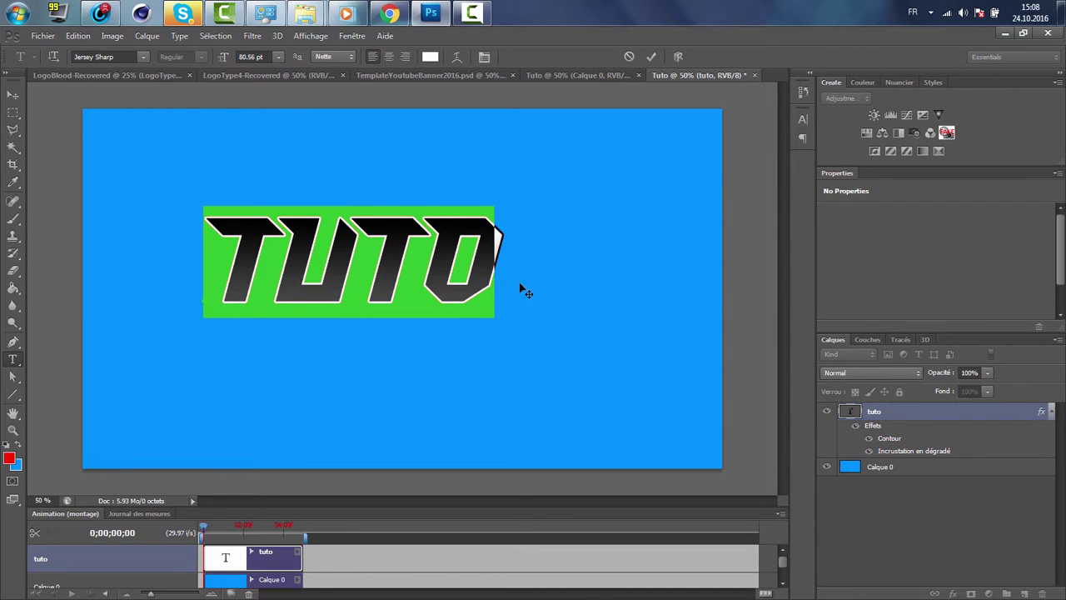
left_click(12, 112)
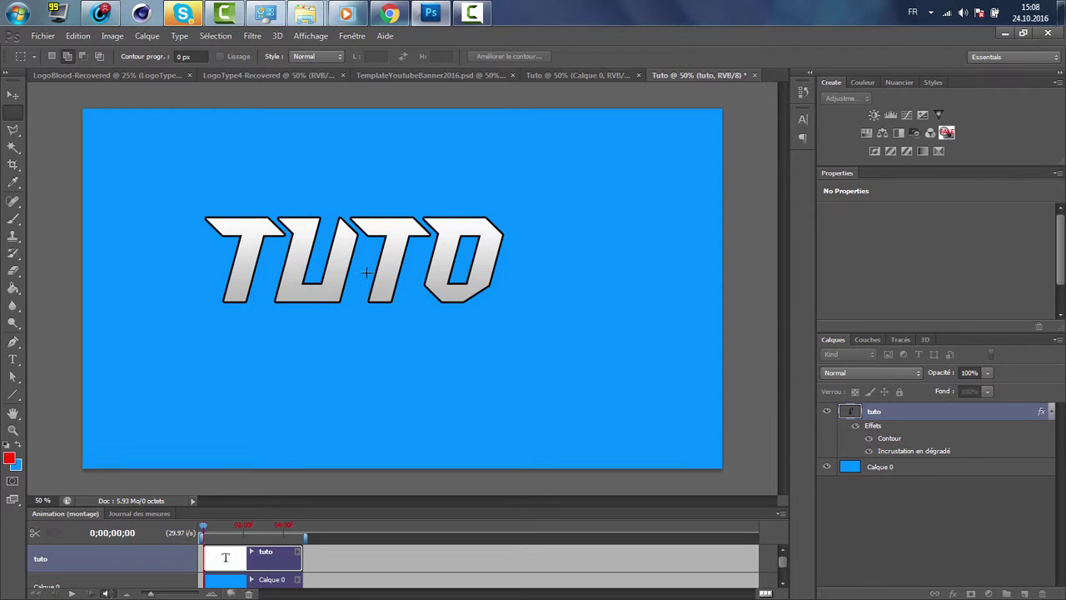
key("ctrl+t")
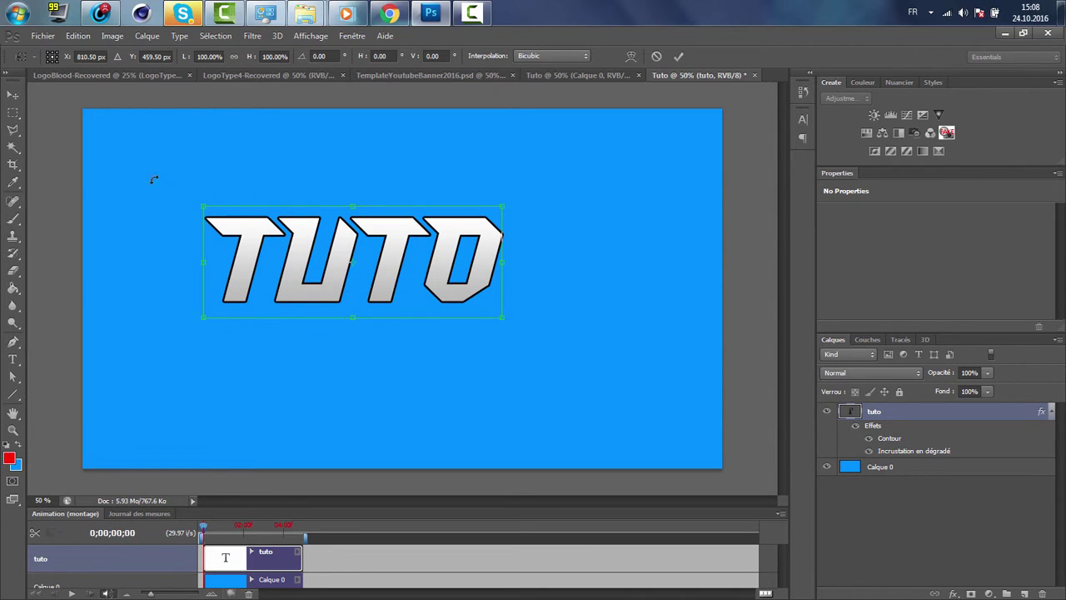
key("Return")
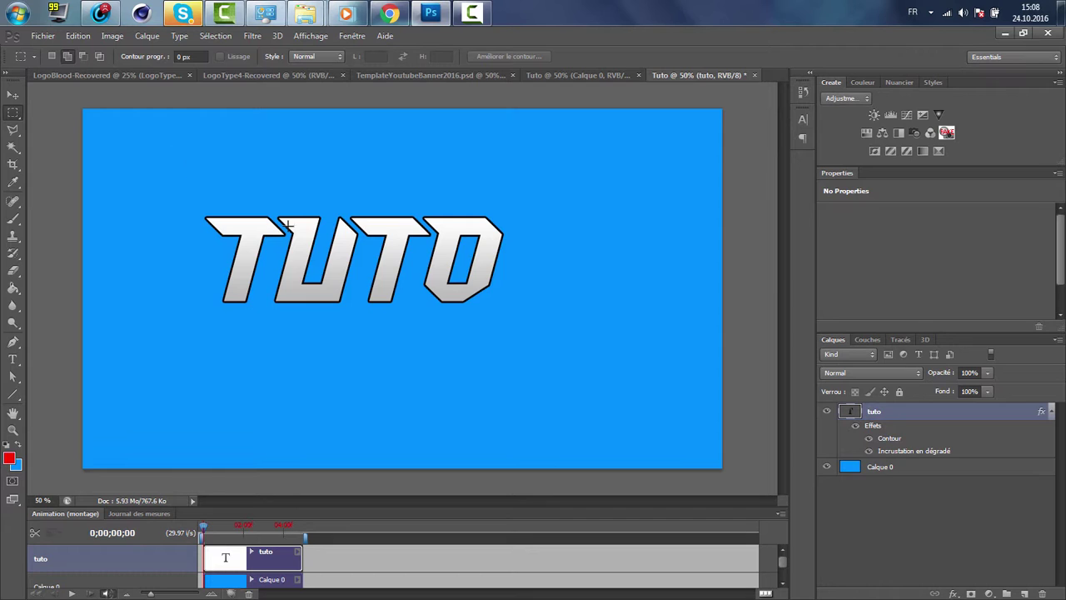
Set the font size of the whole TUTO text to 107.41 pt and move the text down to the centre of the canvas
left_click(13, 359)
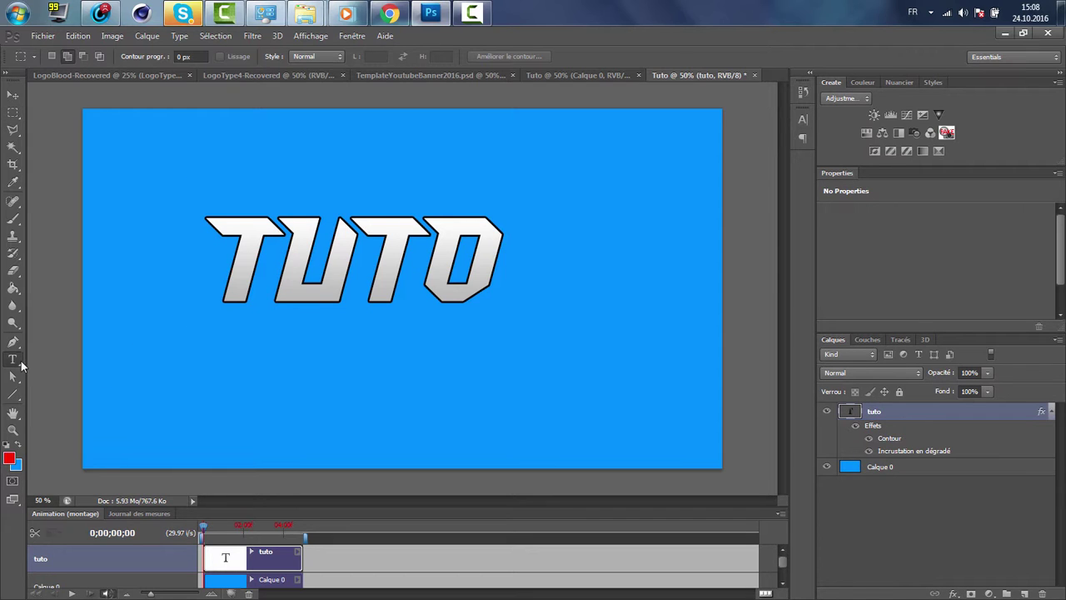
left_click(399, 237)
key("ctrl+a")
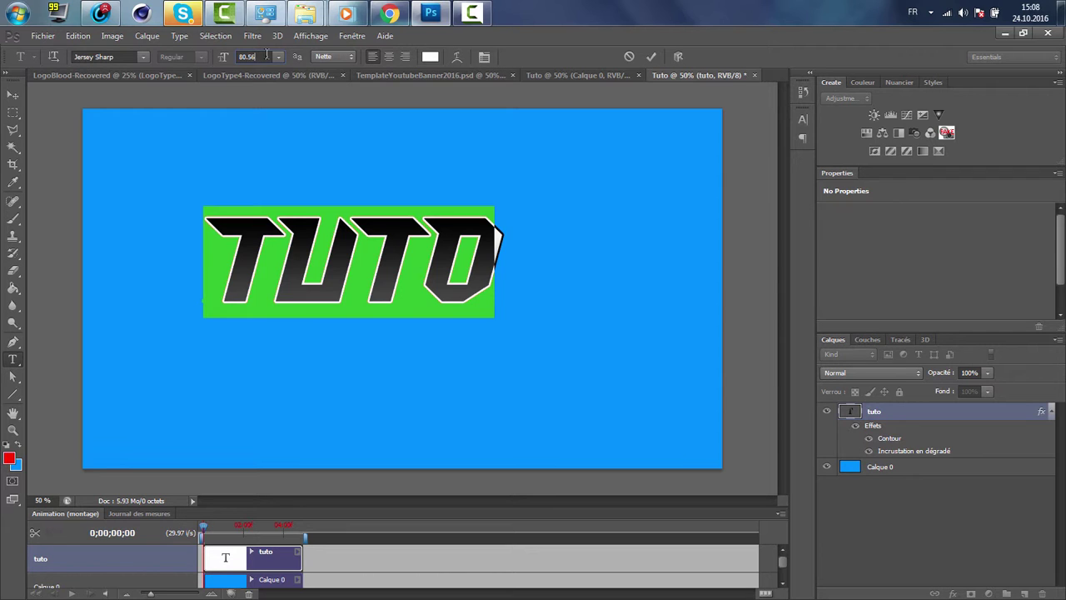
type("100")
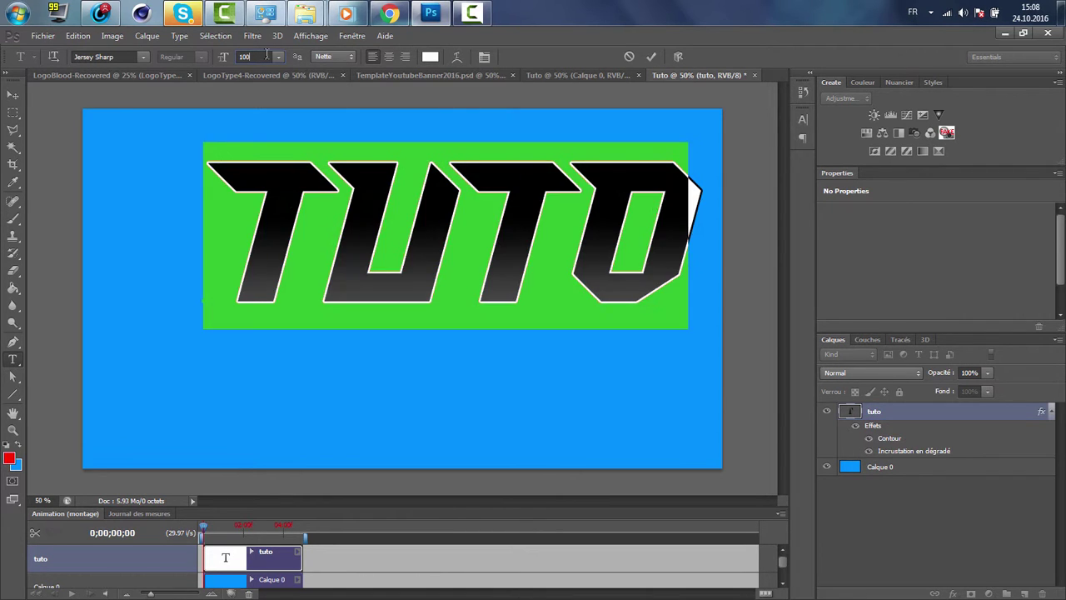
key("BackSpace")
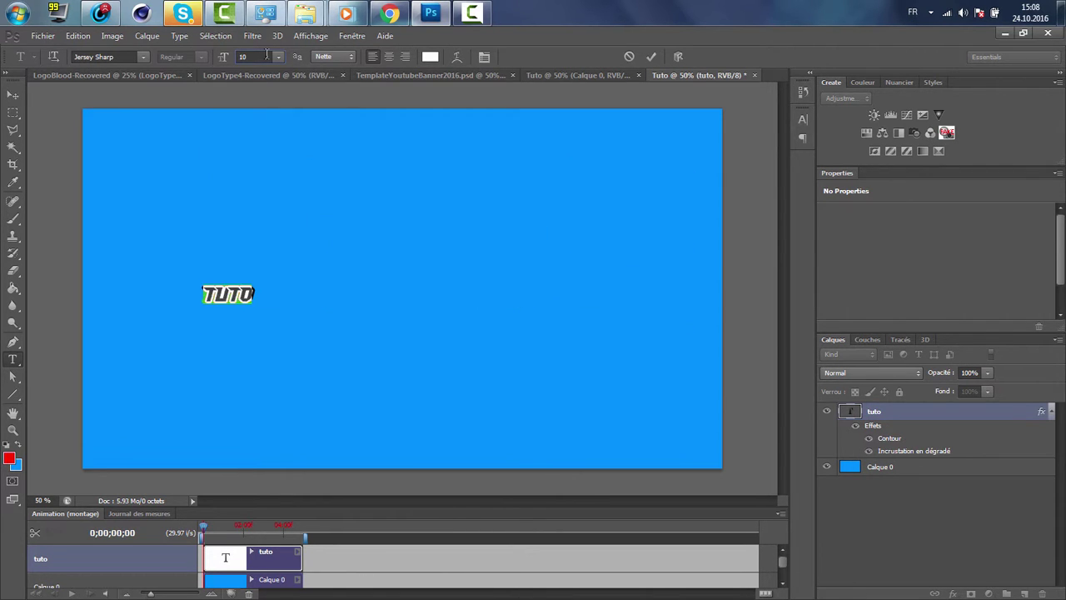
type("7")
key("Return")
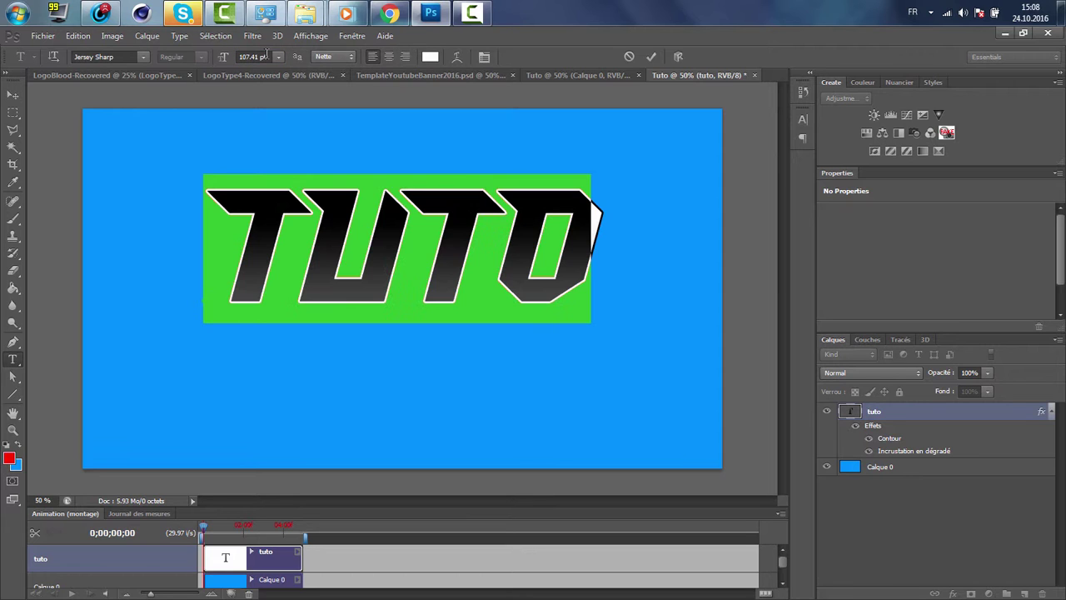
left_click(12, 112)
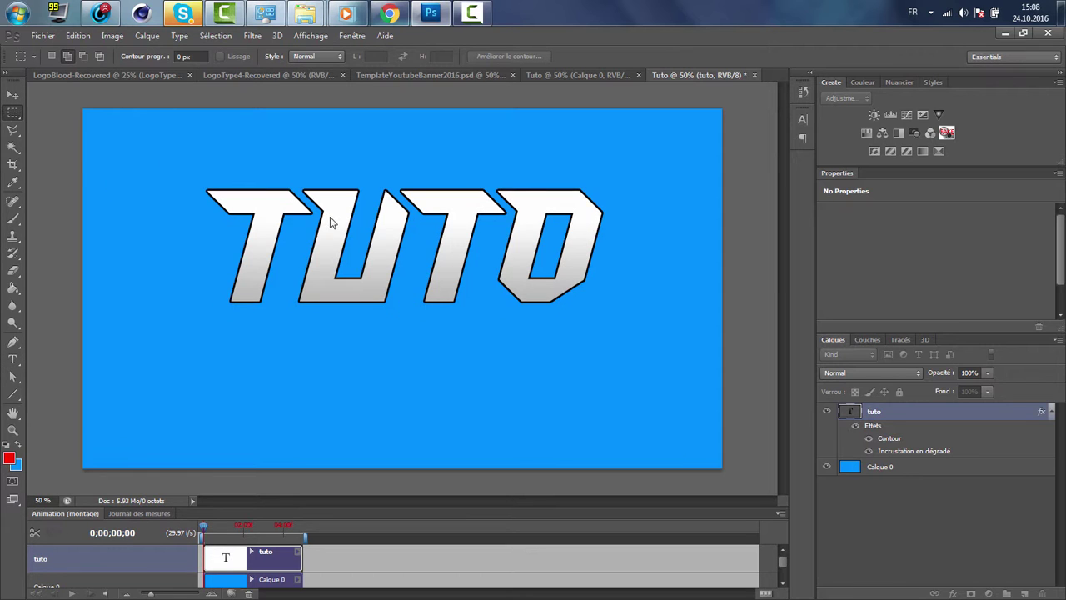
left_click_drag(392, 225, 392, 250)
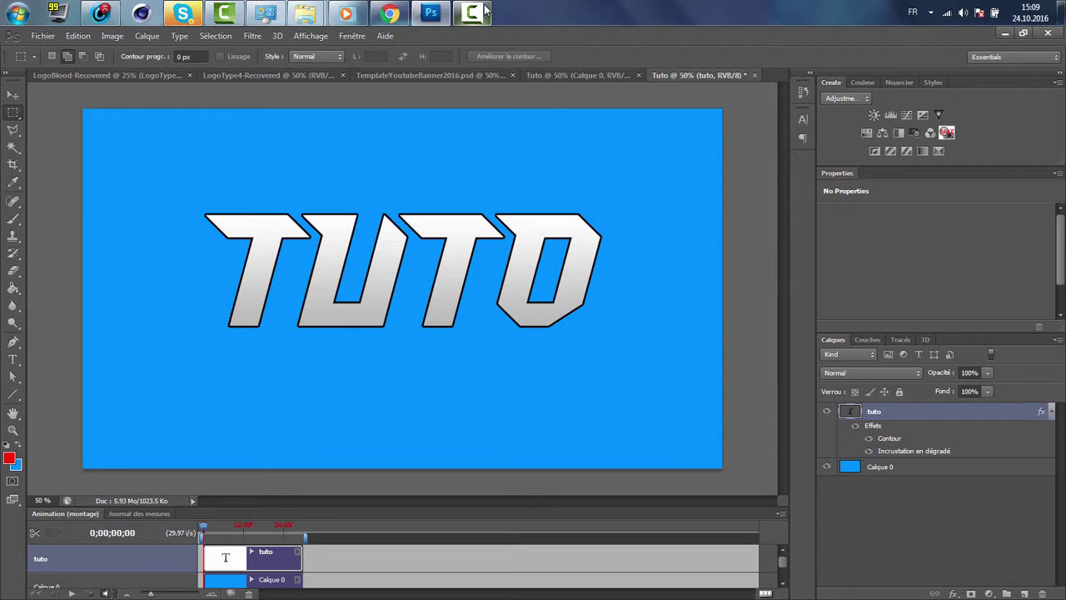
mouse_move(486, 11)
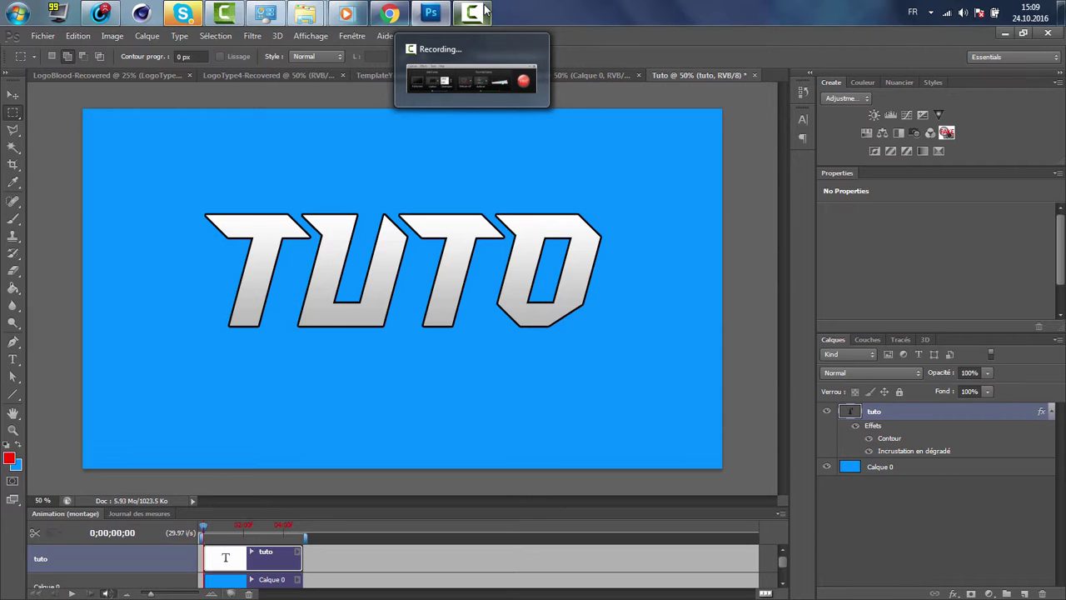